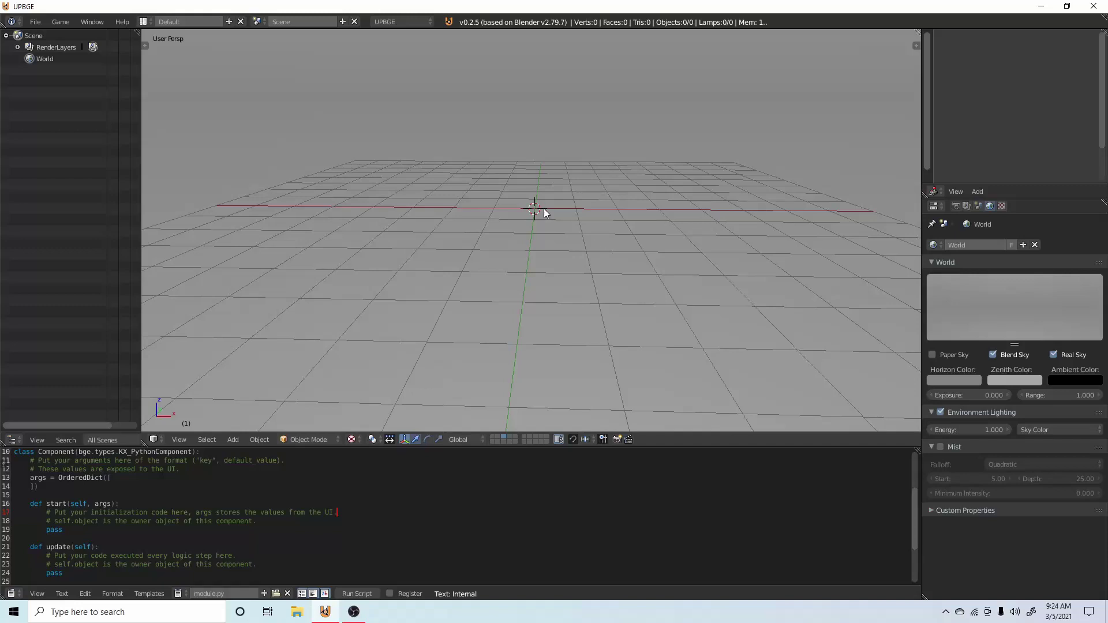
Add a cube at the 3D cursor and scale it down uniformly to about 0.435.
middle_drag(543, 210, 351, 83)
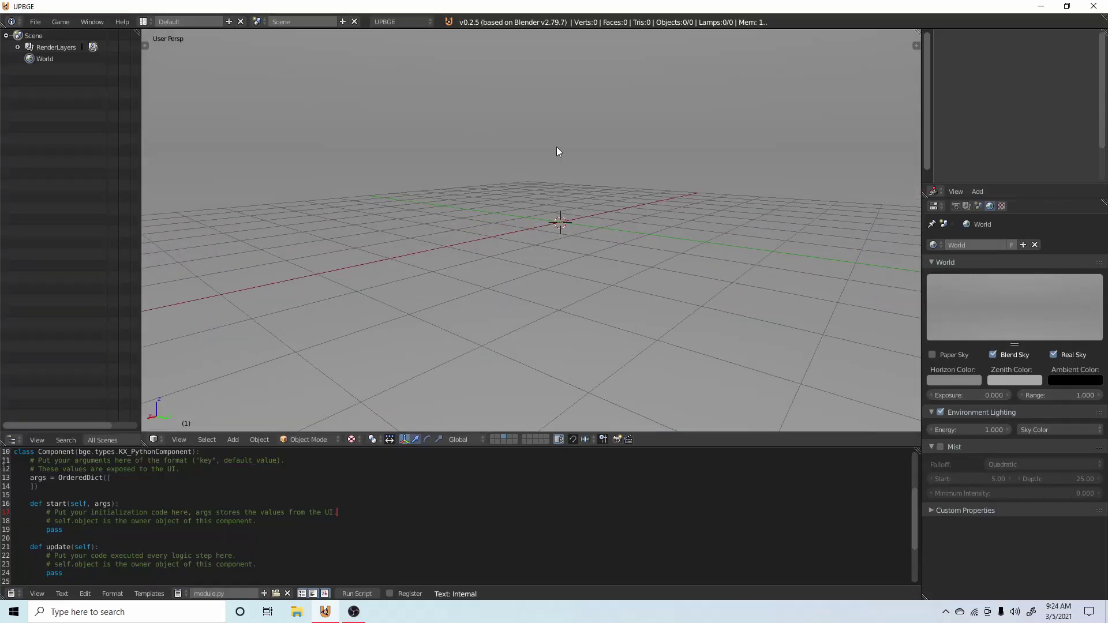
key(shift+a)
mouse_move(563, 154)
click(628, 166)
key(s)
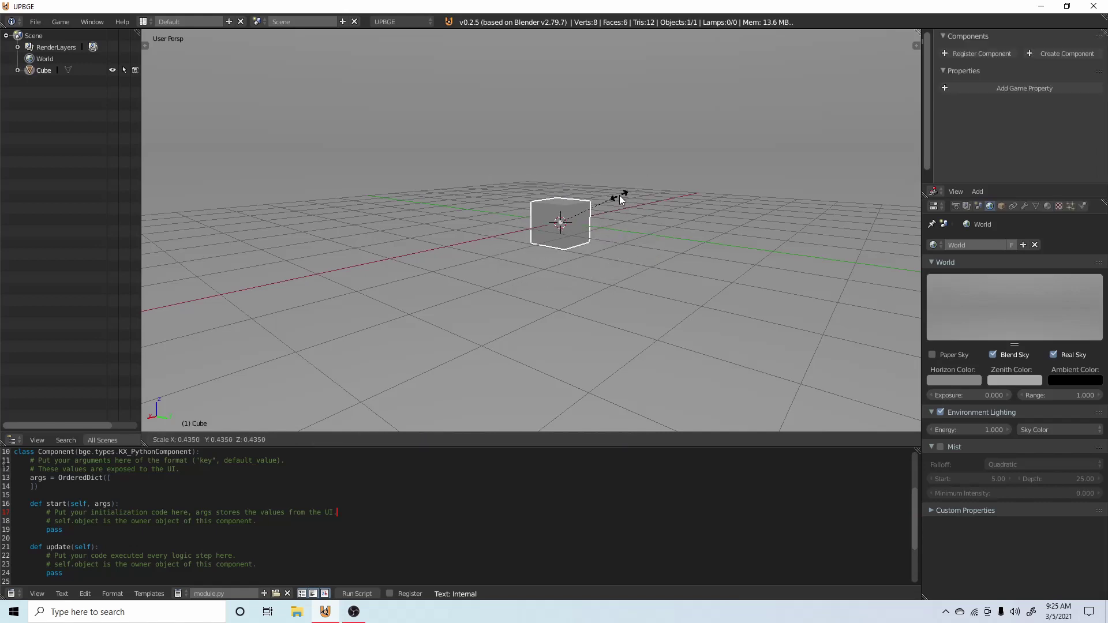
click(619, 195)
Move the cube up along the Z axis until it rests about on the grid floor.
key(g)
key(z)
click(566, 161)
middle_drag(567, 161, 745, 187)
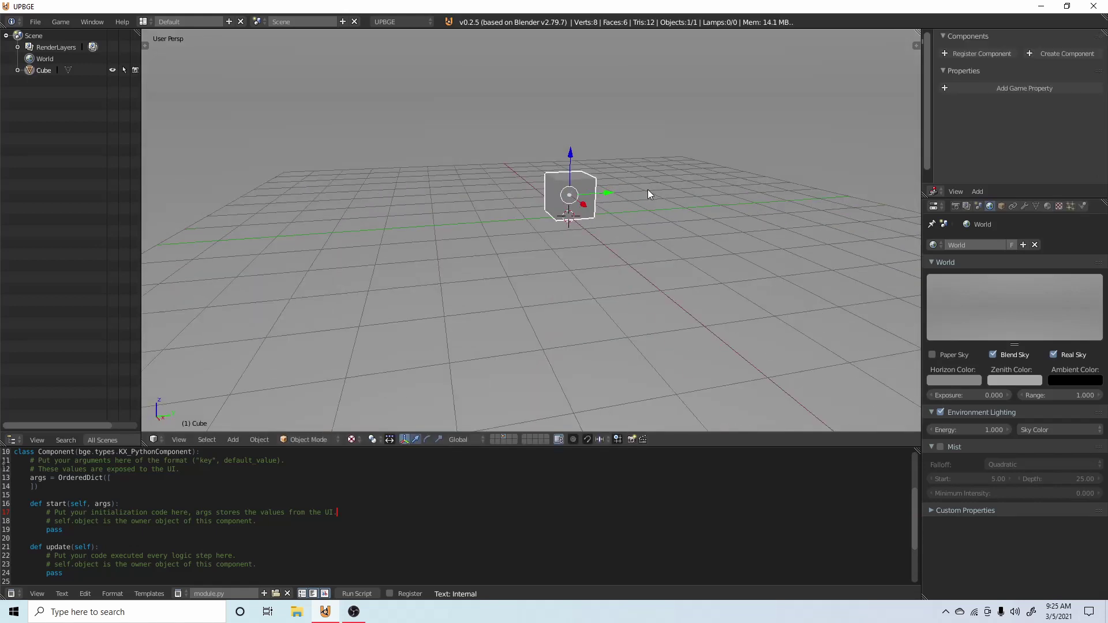
Extrude the cube's top face upward by about 1.17 and scale it in to form a tapered tower.
middle_drag(646, 191, 564, 234)
key(Tab)
key(a)
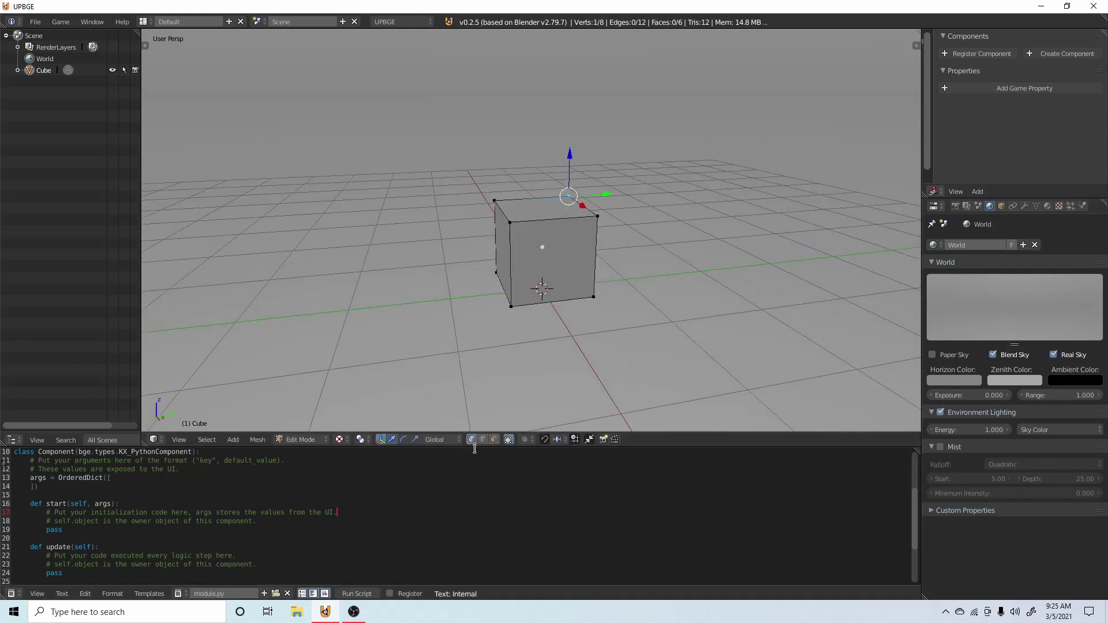
right_click(554, 221)
key(e)
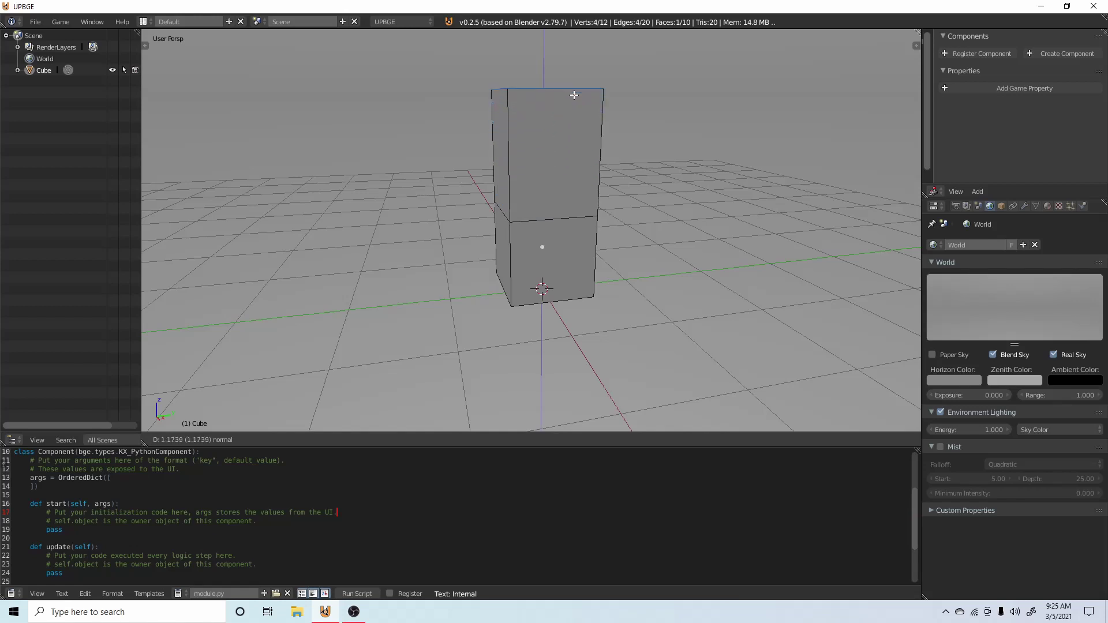
click(579, 94)
key(s)
click(616, 195)
Extrude the +X side face of the lower cube outward to form a short block.
right_click(554, 260)
key(e)
click(638, 247)
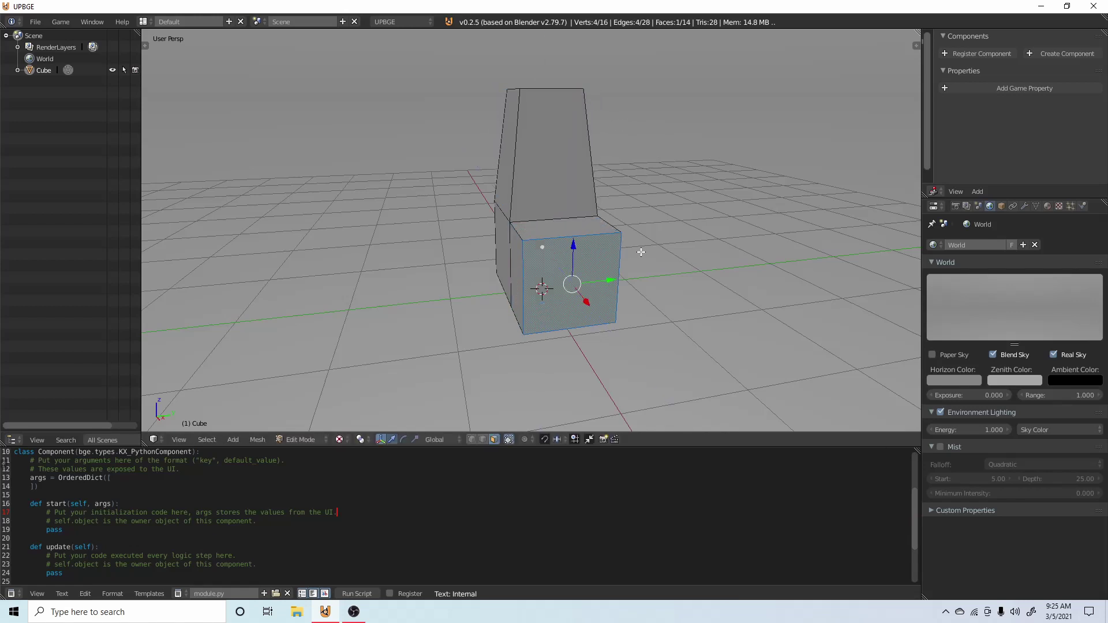
middle_drag(638, 248, 737, 254)
Extrude the -X side face into a narrowing arm, scaling it to about 0.75 and ending with an extrusion of about 1.54.
right_click(522, 242)
key(e)
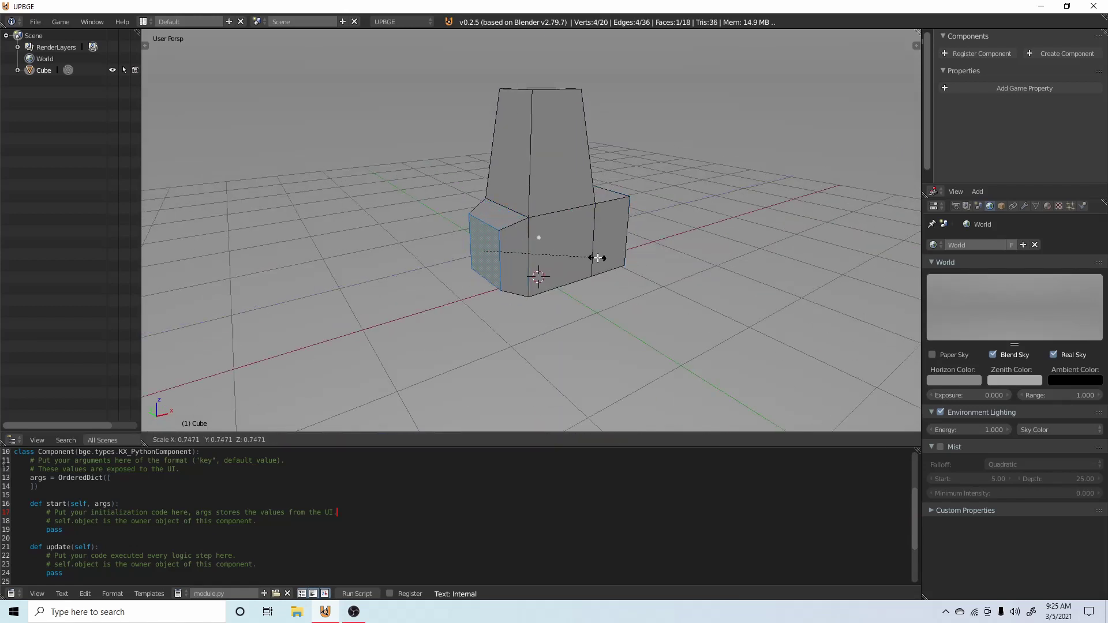
click(416, 261)
key(s)
click(396, 267)
key(e)
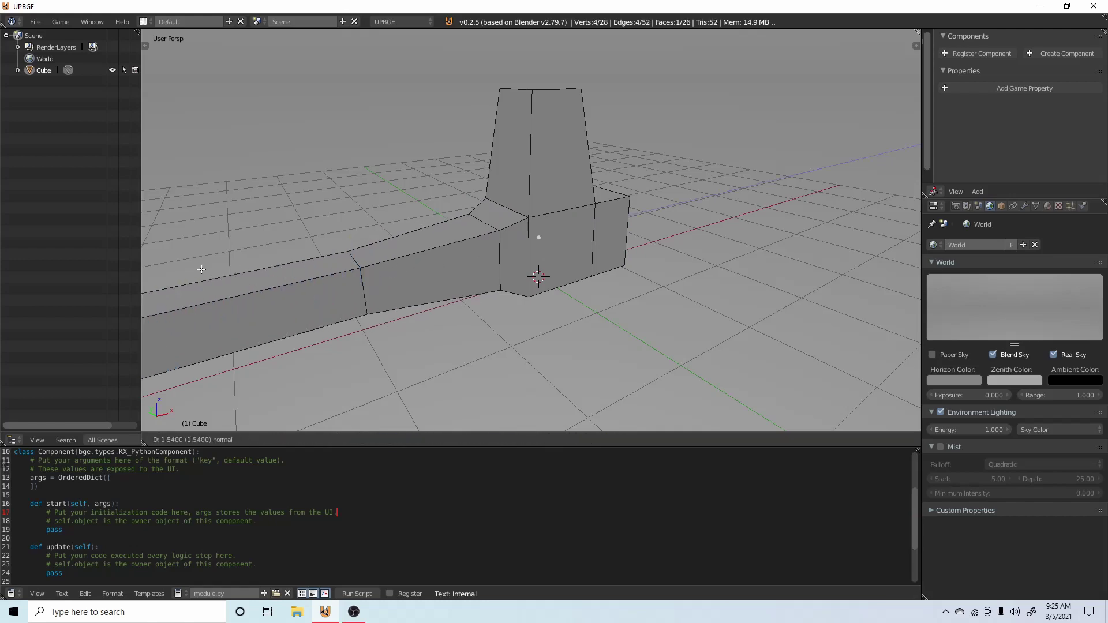
click(200, 265)
key(Tab)
Snap the 3D cursor to the selected mesh's origin.
scroll(523, 265, down, 2)
middle_drag(521, 264, 503, 249)
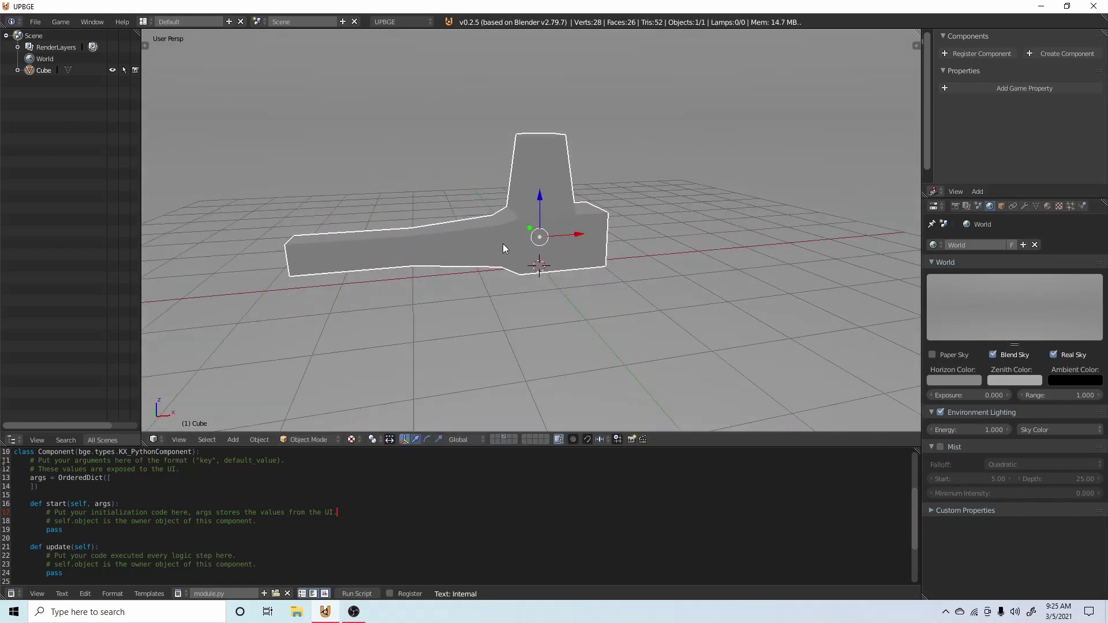
key(KP_7)
key(KP_3)
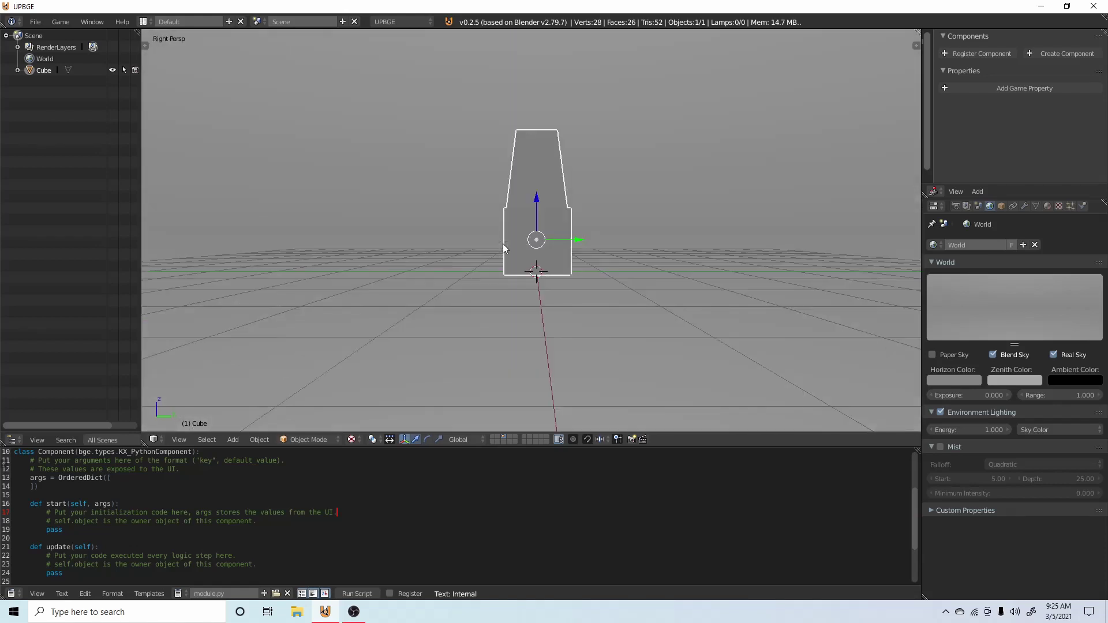
key(KP_1)
key(shift+a)
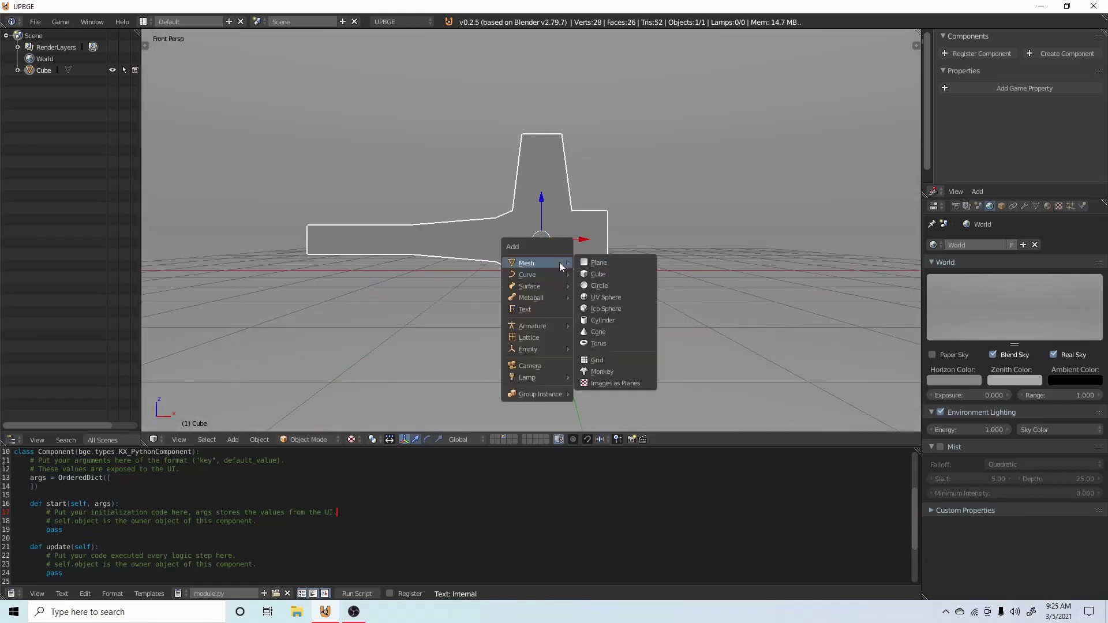
key(Escape)
key(shift+s)
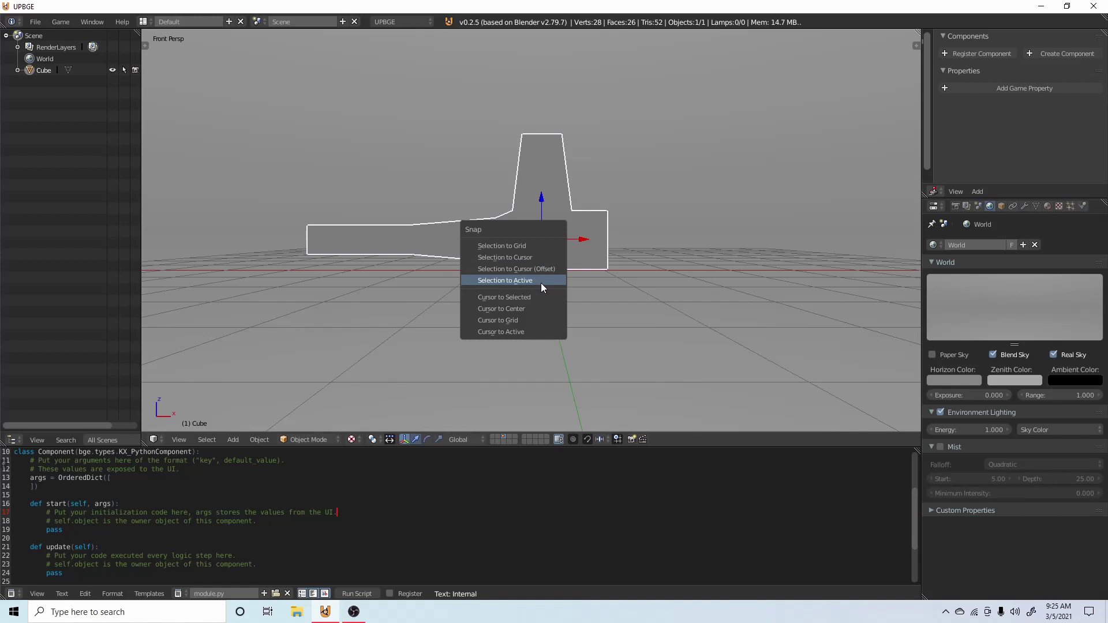
key(shift+s)
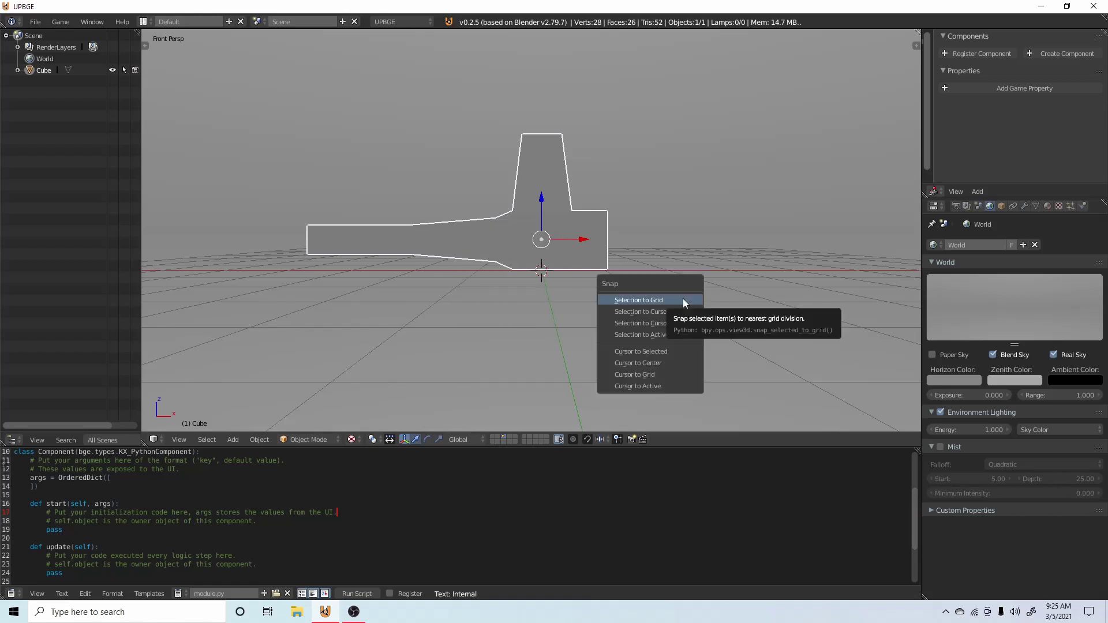
click(671, 351)
Add a camera at the 3D cursor and move it back along its local Z axis until it frames the whole model.
key(shift+a)
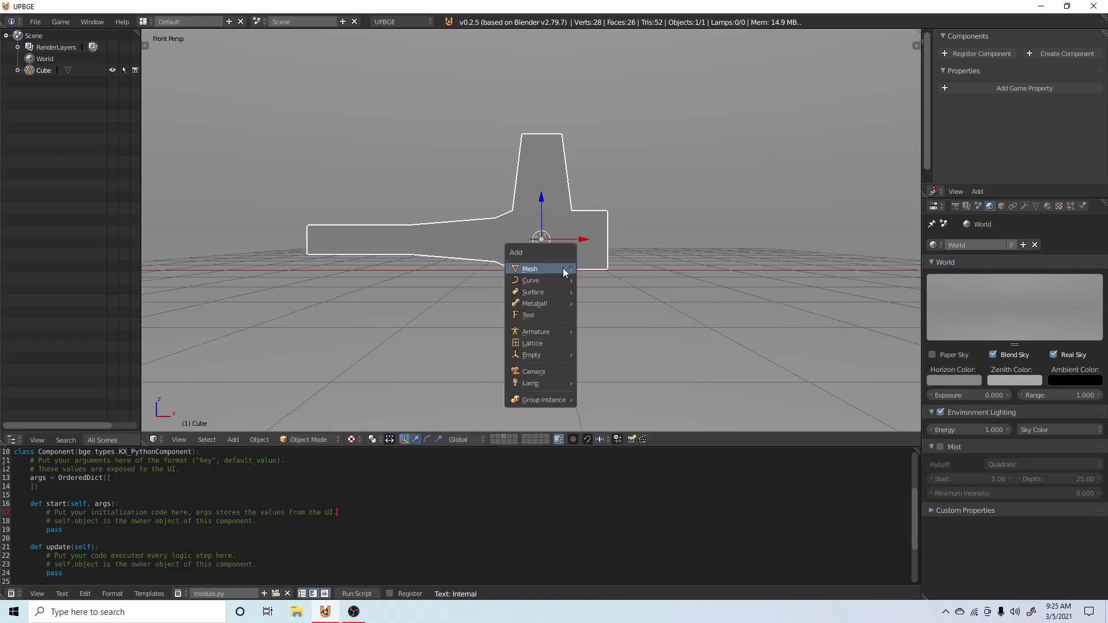
click(539, 372)
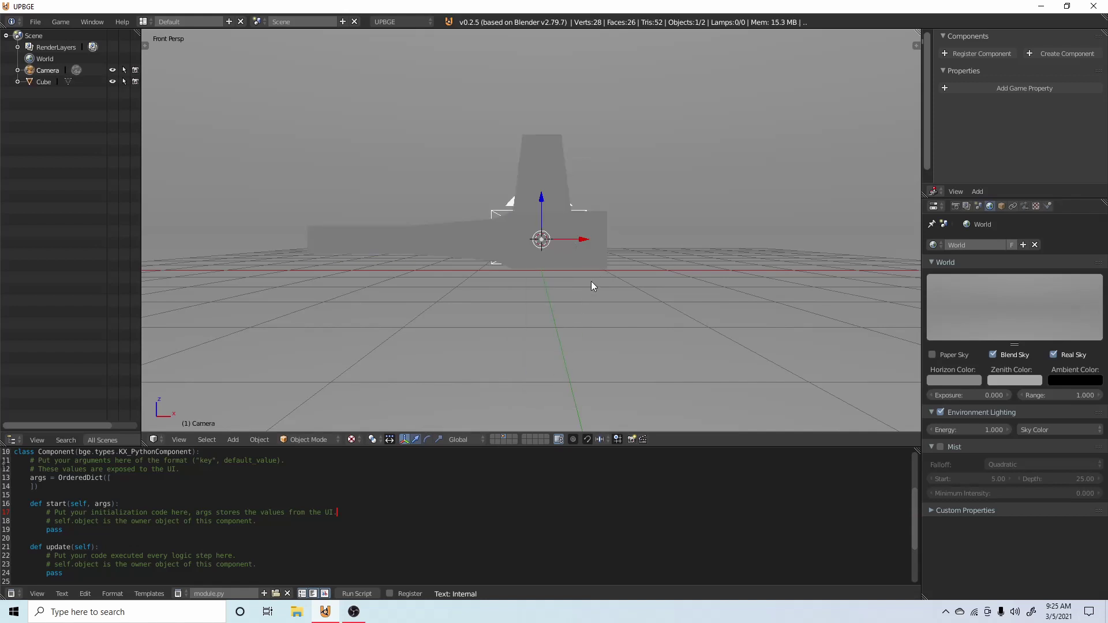
key(KP_0)
key(g)
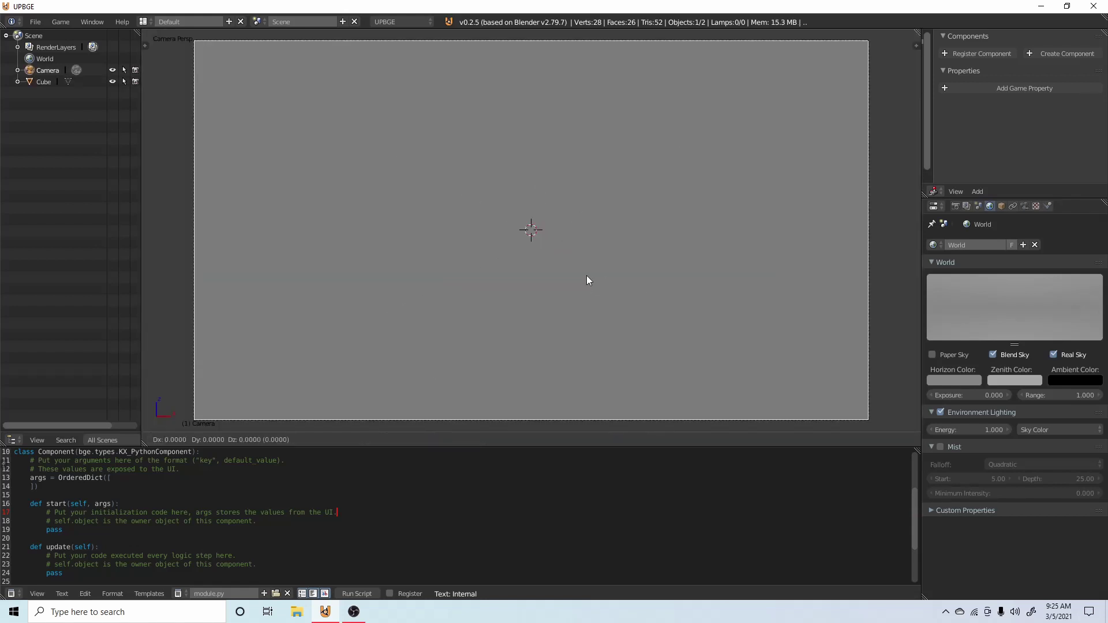
key(z)
key(z)
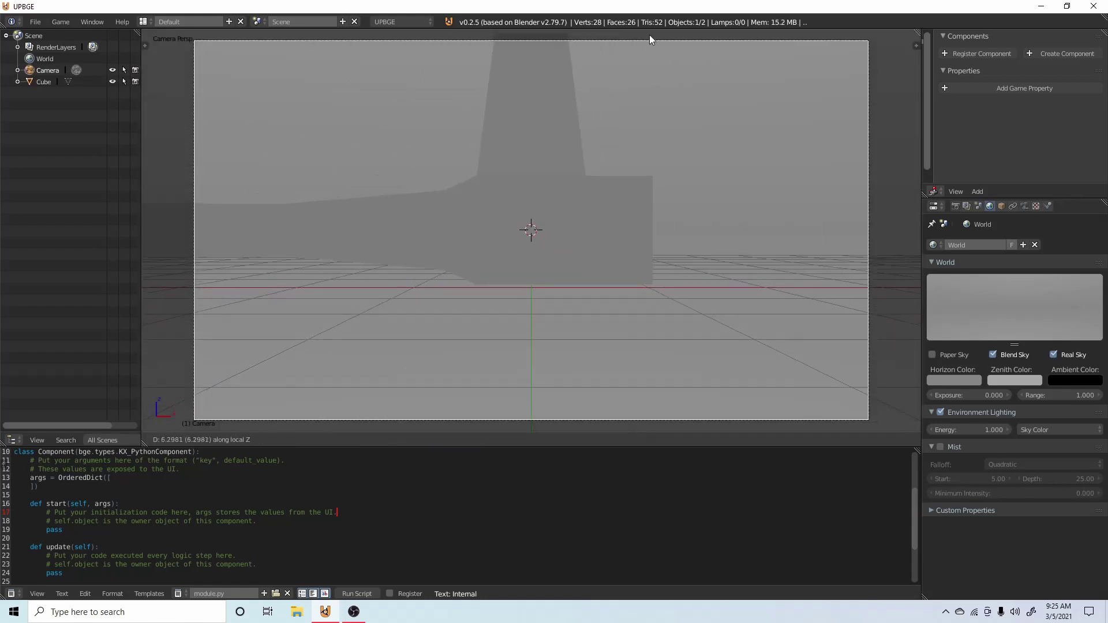
click(652, 70)
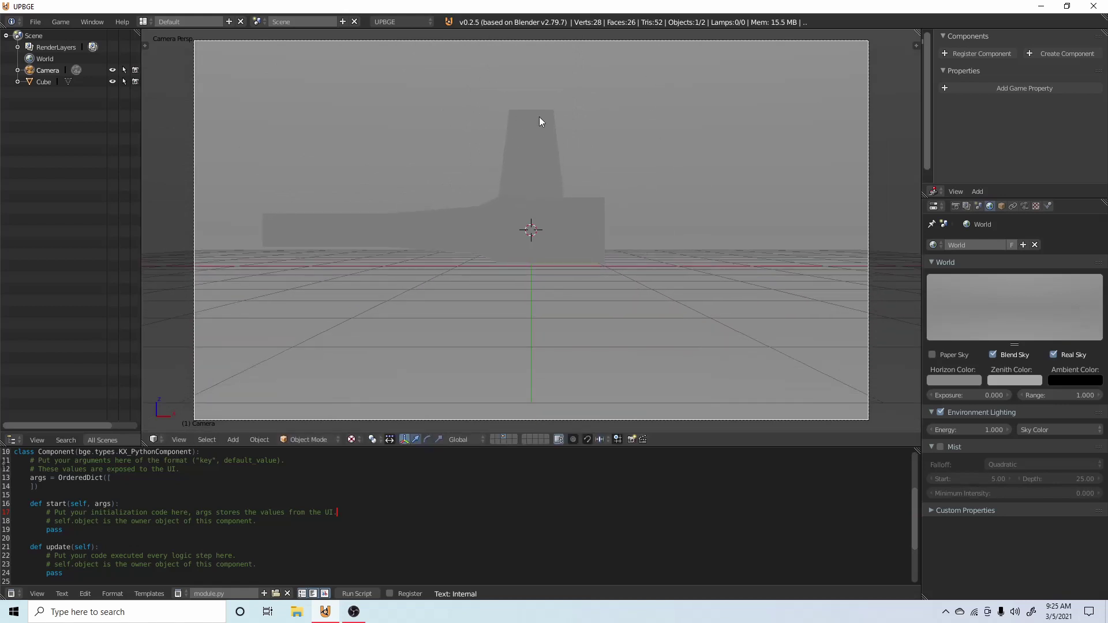
Add a Sun lamp, place it above the model on the +X side, and rotate it freely to light the model's front.
right_click(553, 218)
key(shift+a)
mouse_move(565, 237)
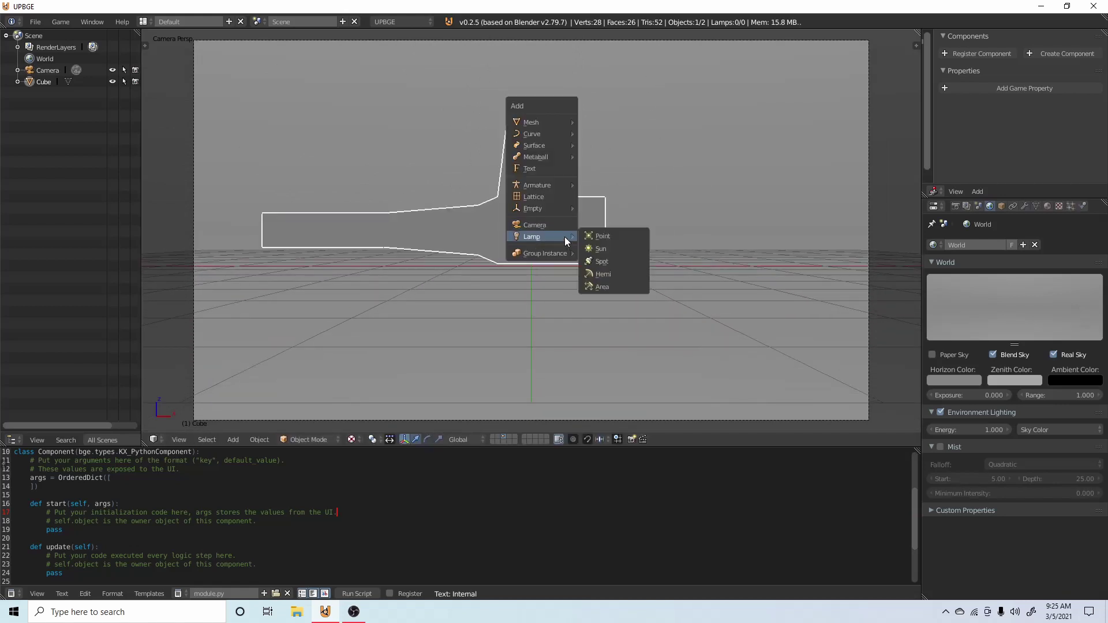
click(615, 247)
key(g)
click(874, 132)
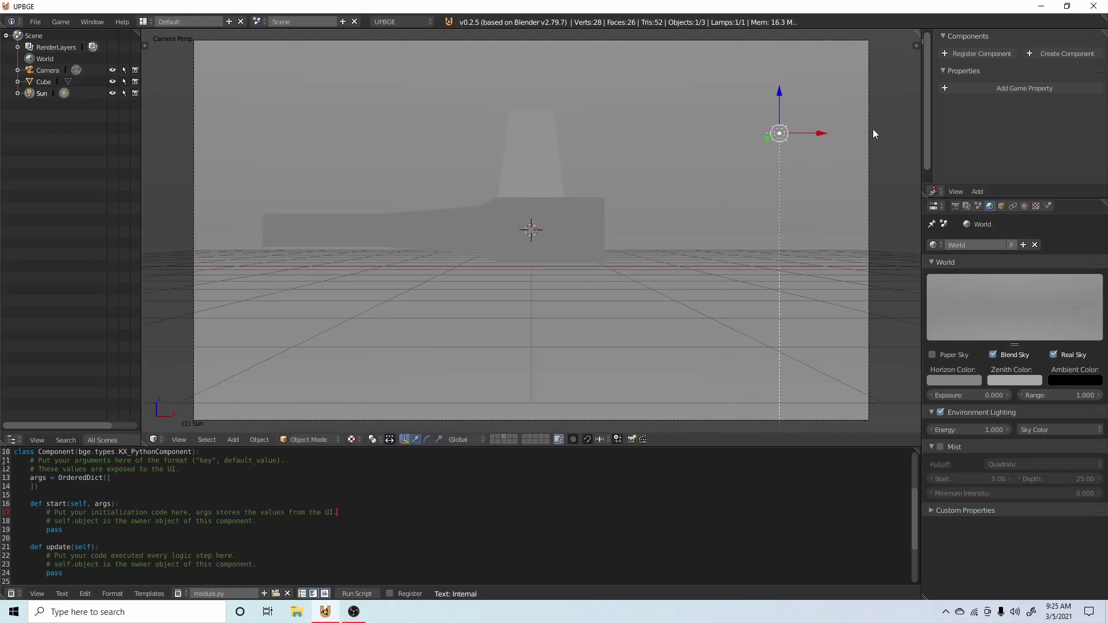
key(r)
key(r)
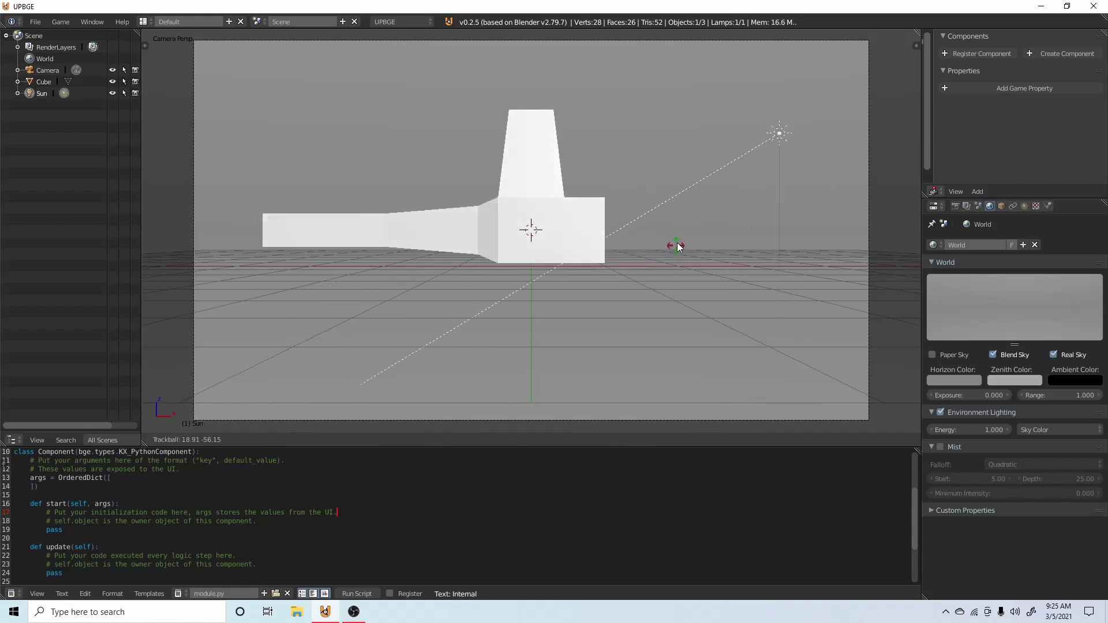
click(676, 223)
Give the mesh a new material with a dark reddish-brown diffuse colour.
right_click(600, 223)
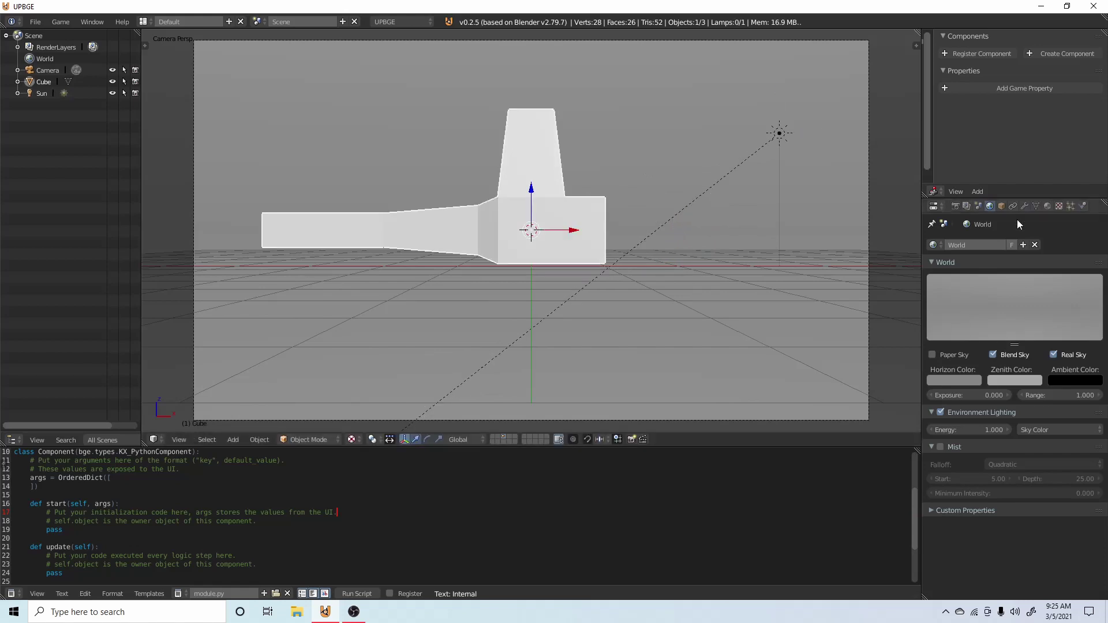
click(1047, 206)
click(933, 282)
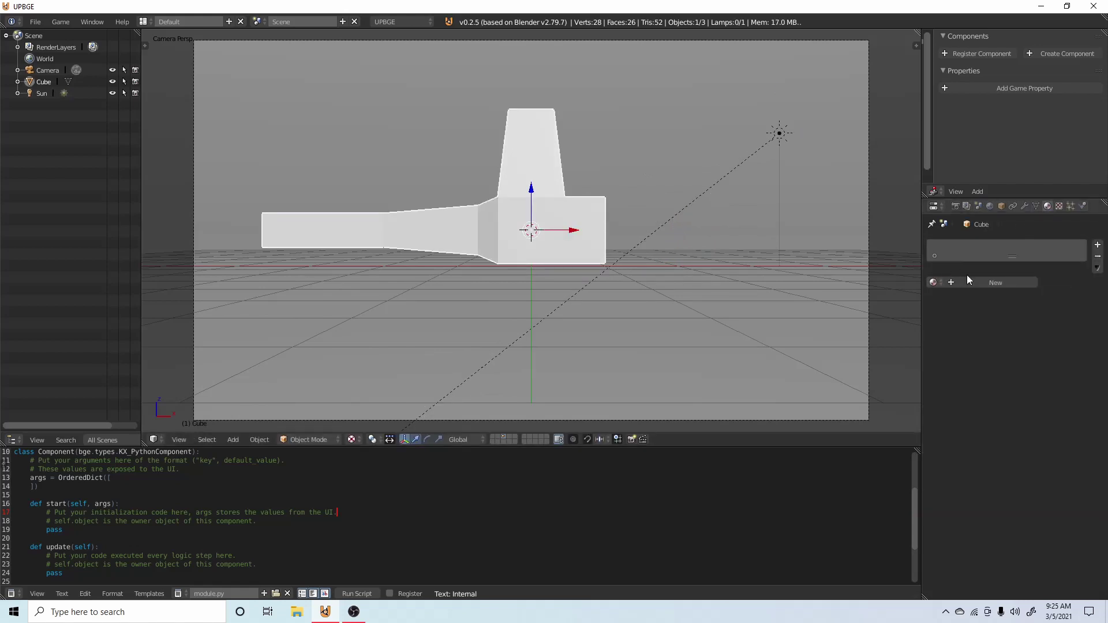
click(981, 282)
click(973, 423)
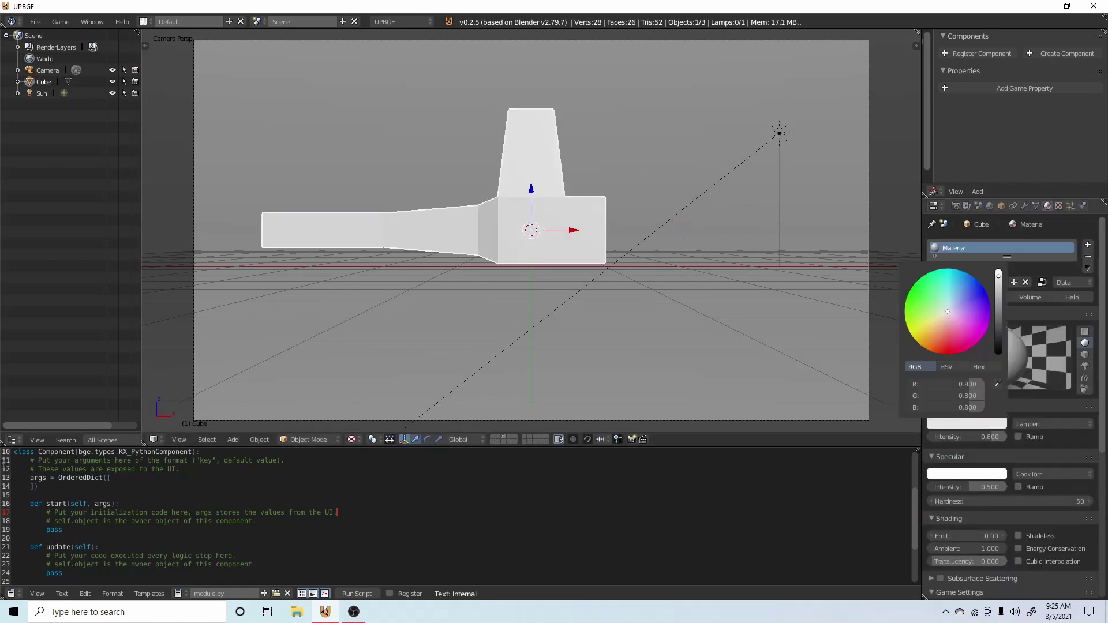
click(941, 325)
drag(940, 325, 941, 330)
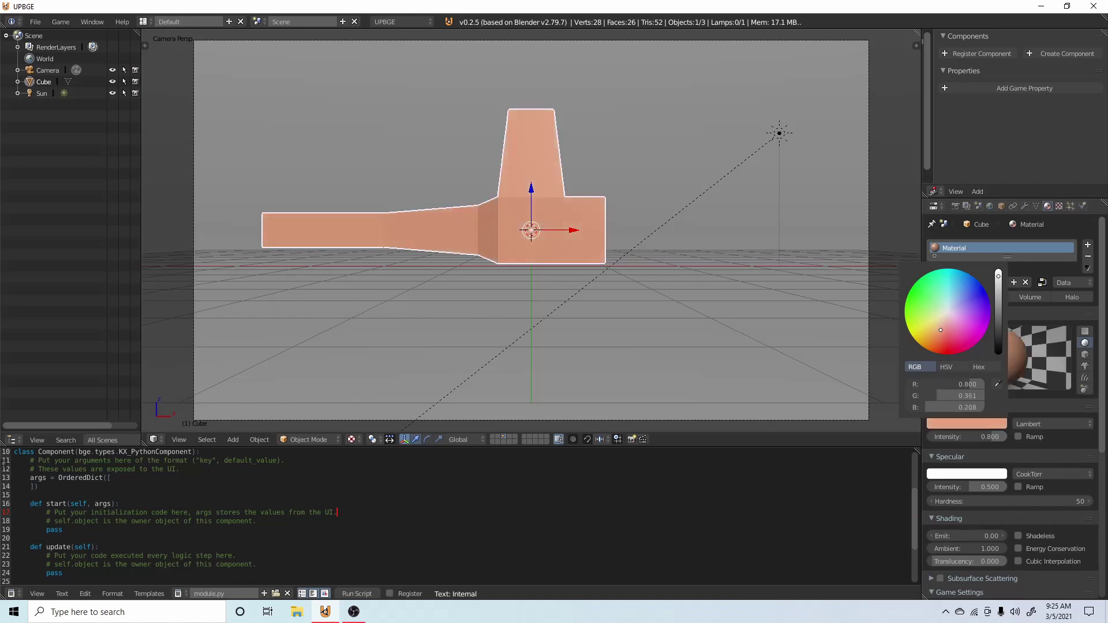
drag(993, 299, 949, 335)
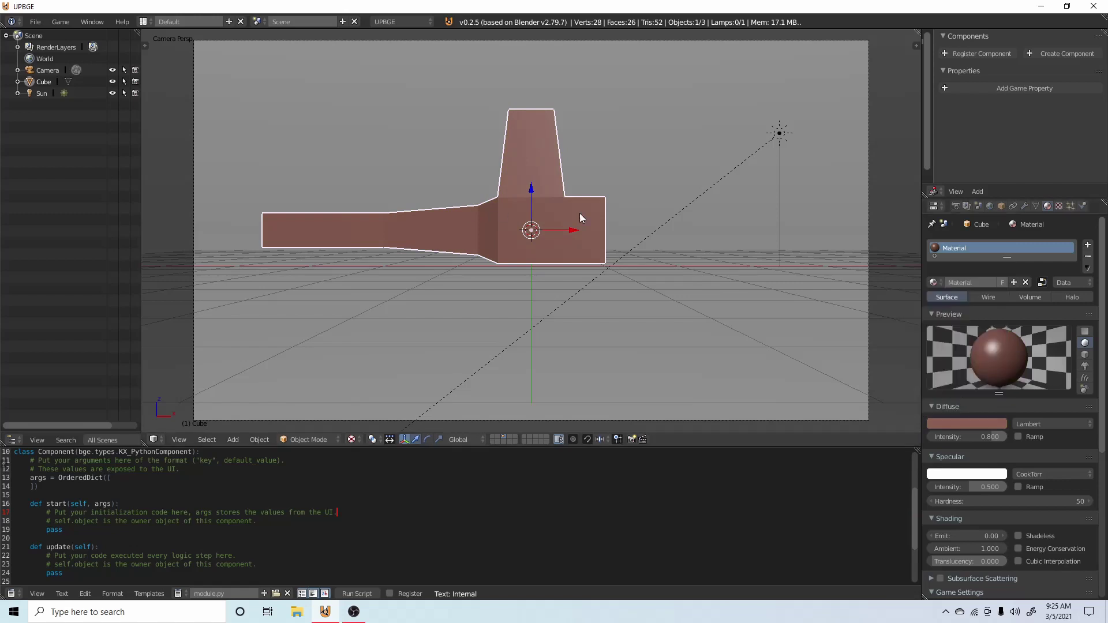
Move the camera up and toward -X so the model sits lower and further right in the frame.
right_click(601, 421)
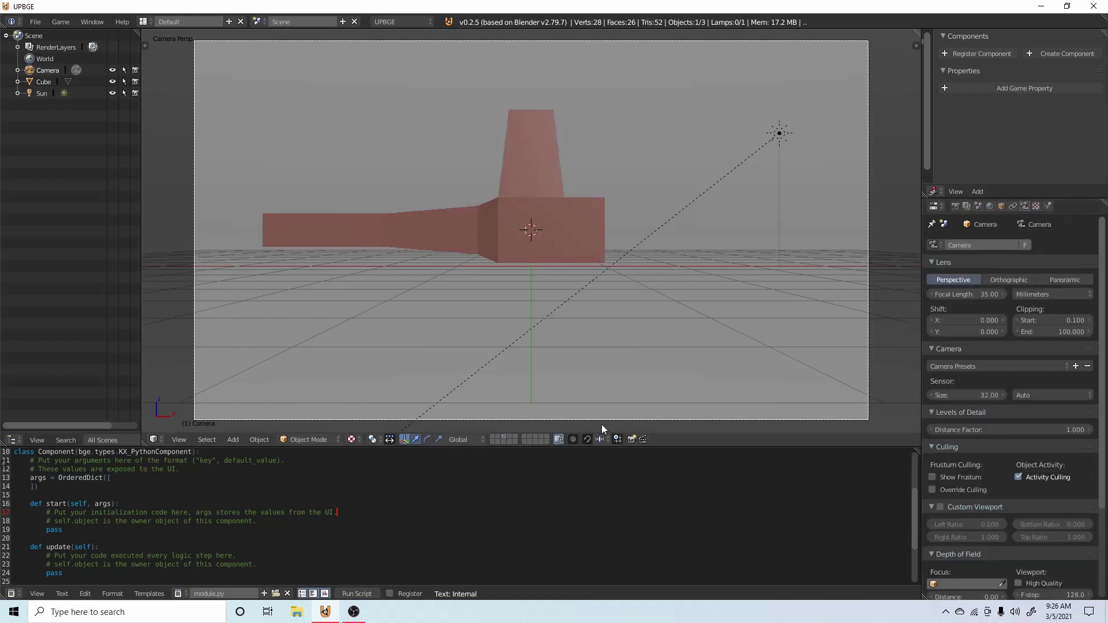
key(g)
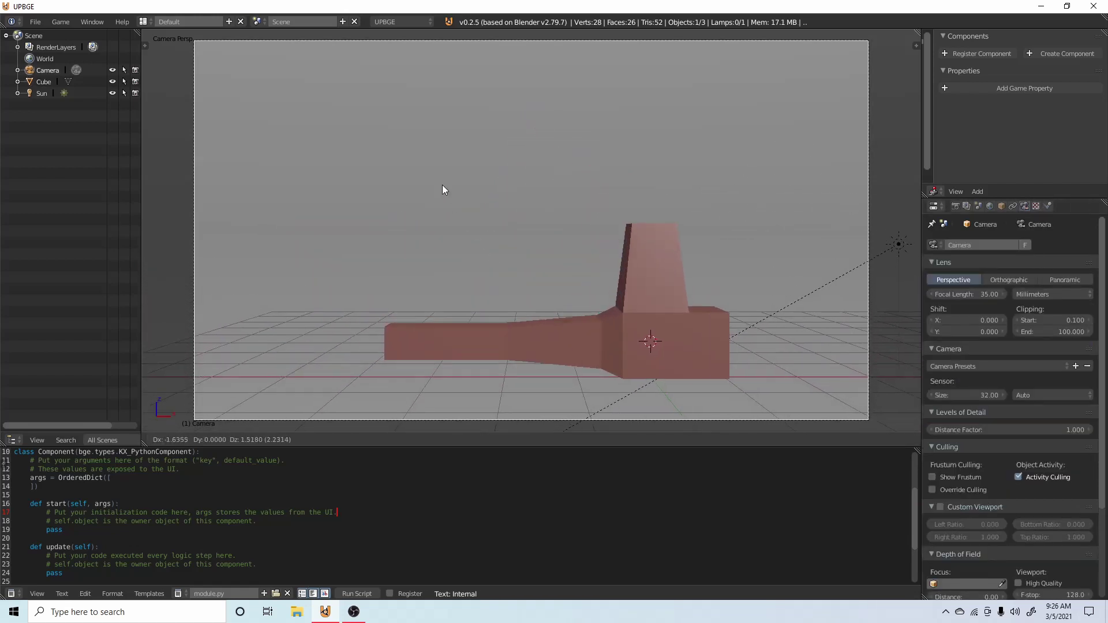
click(604, 319)
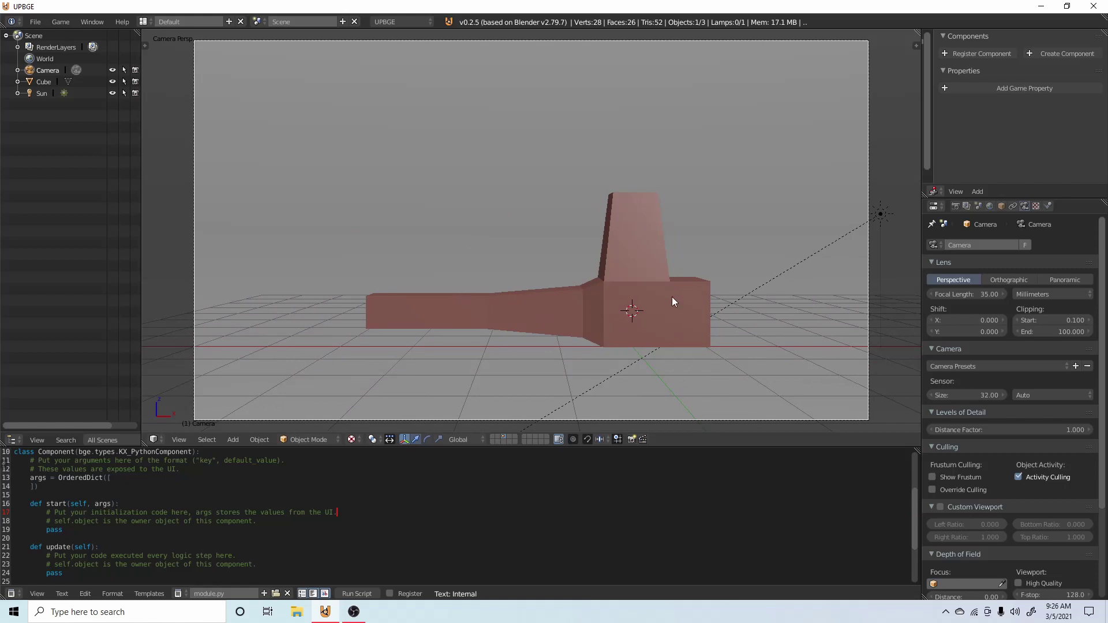
Extrude the arm's end face slightly, flare it to a scale of about 1.52, and extrude it far out along -X.
right_click(522, 303)
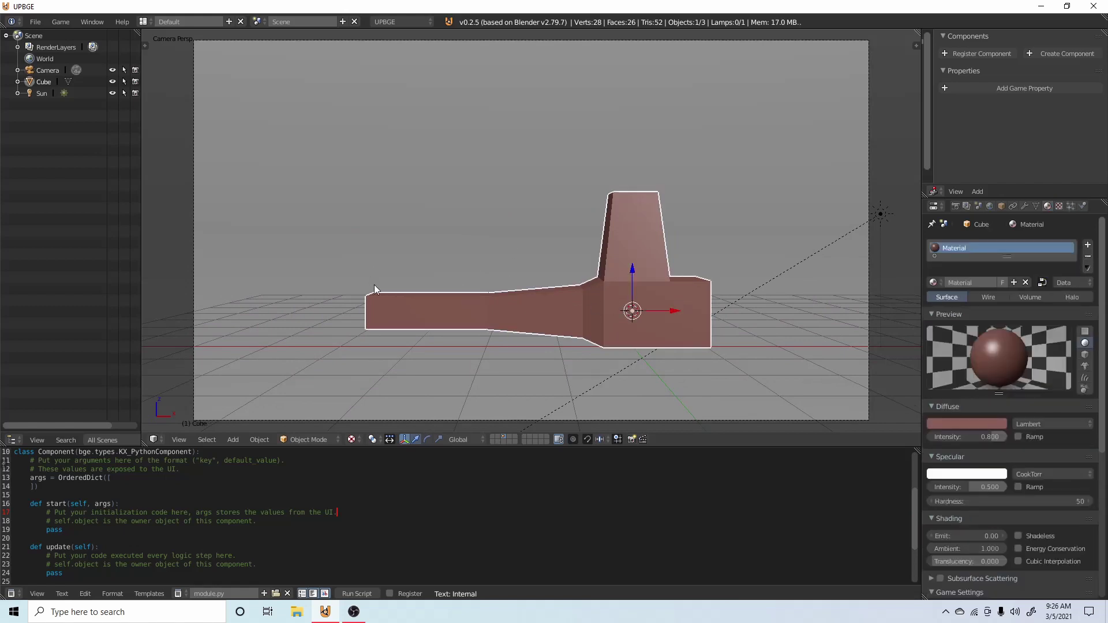
key(Tab)
right_click(362, 314)
key(s)
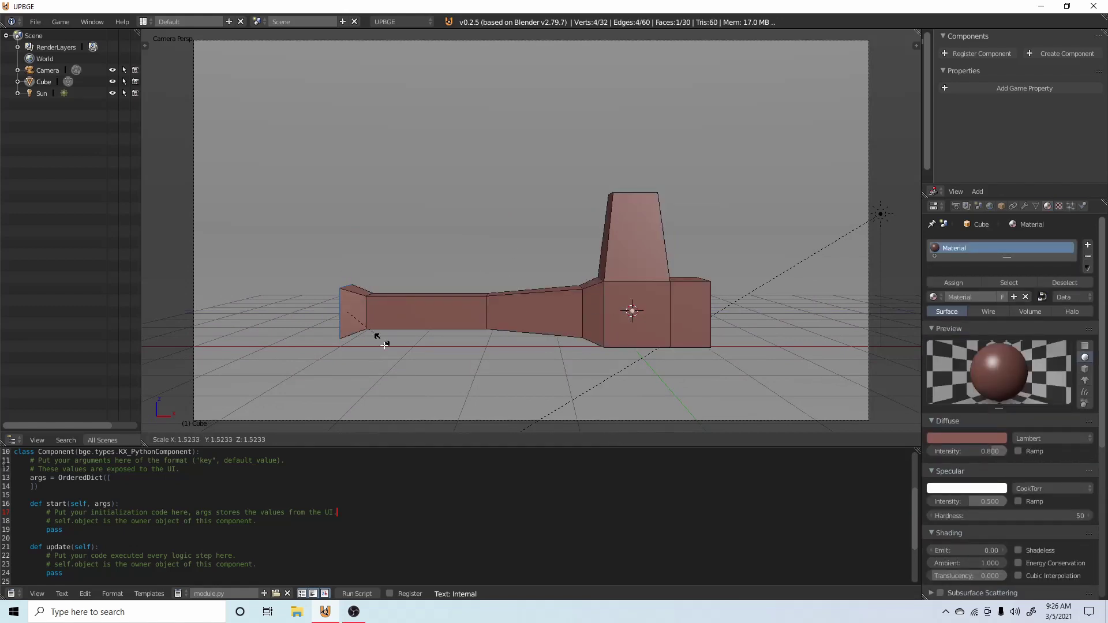
click(384, 345)
key(e)
click(167, 310)
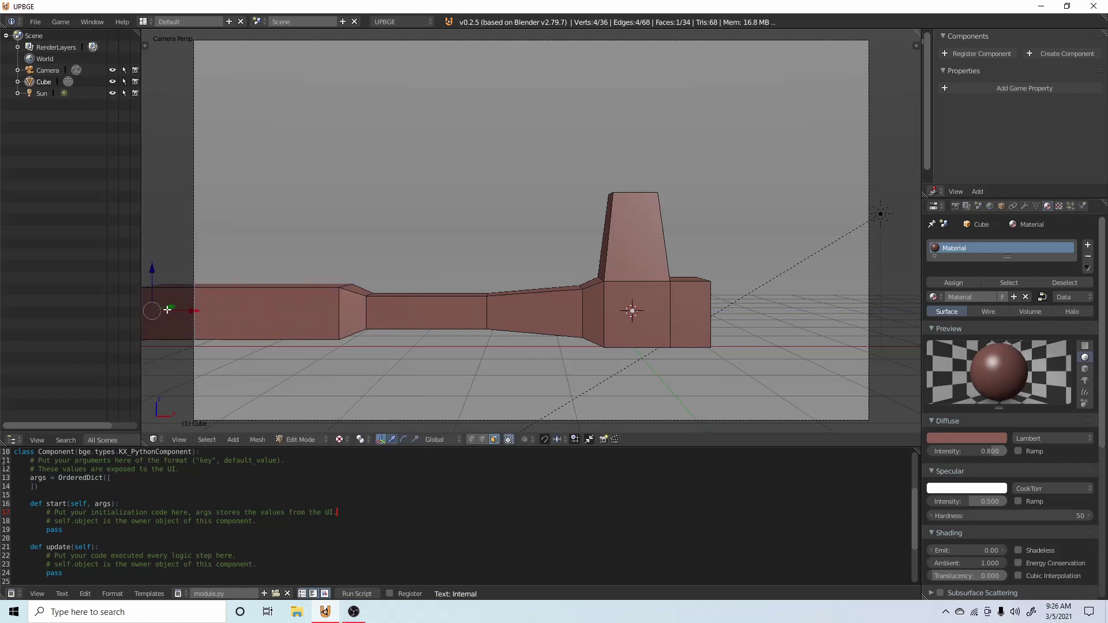
Extrude the flare's upper face upward and scale its tip to about 0.26 to form a pointed fin.
right_click(350, 286)
key(e)
click(416, 234)
key(s)
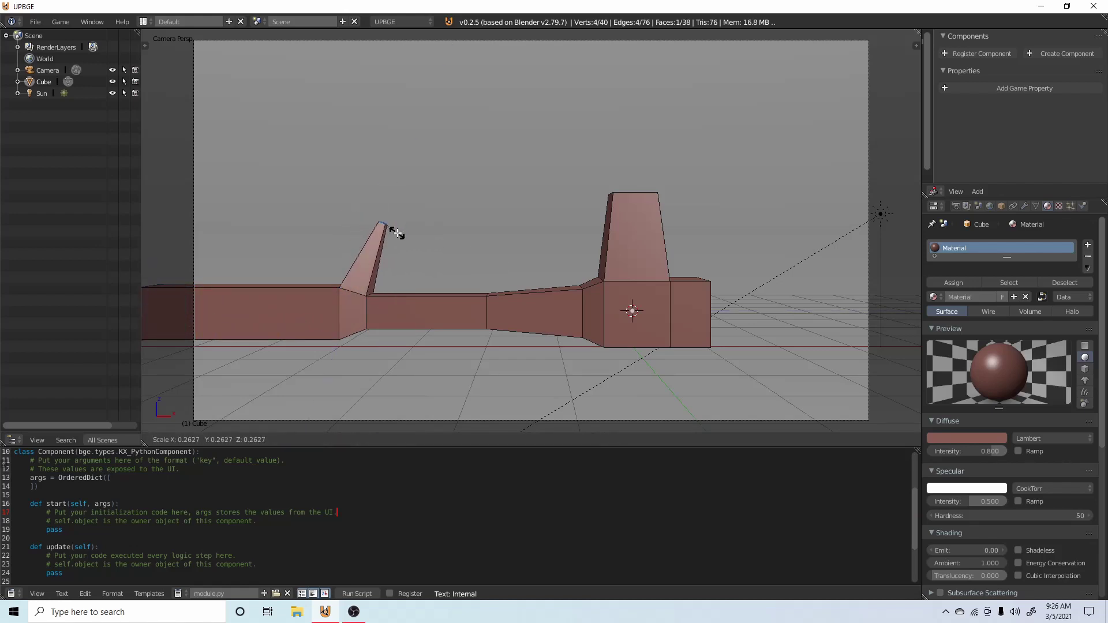
click(397, 233)
key(Tab)
Extrude the body's end face on the +X side far out along +X, past the edge of the camera frame.
key(Tab)
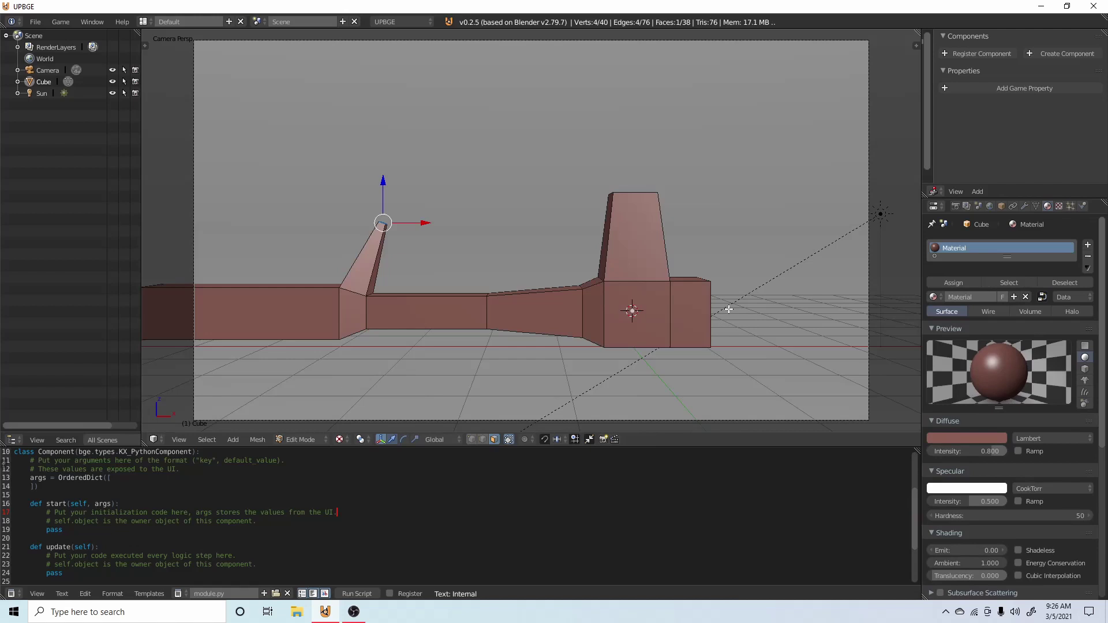
click(509, 440)
right_click(726, 330)
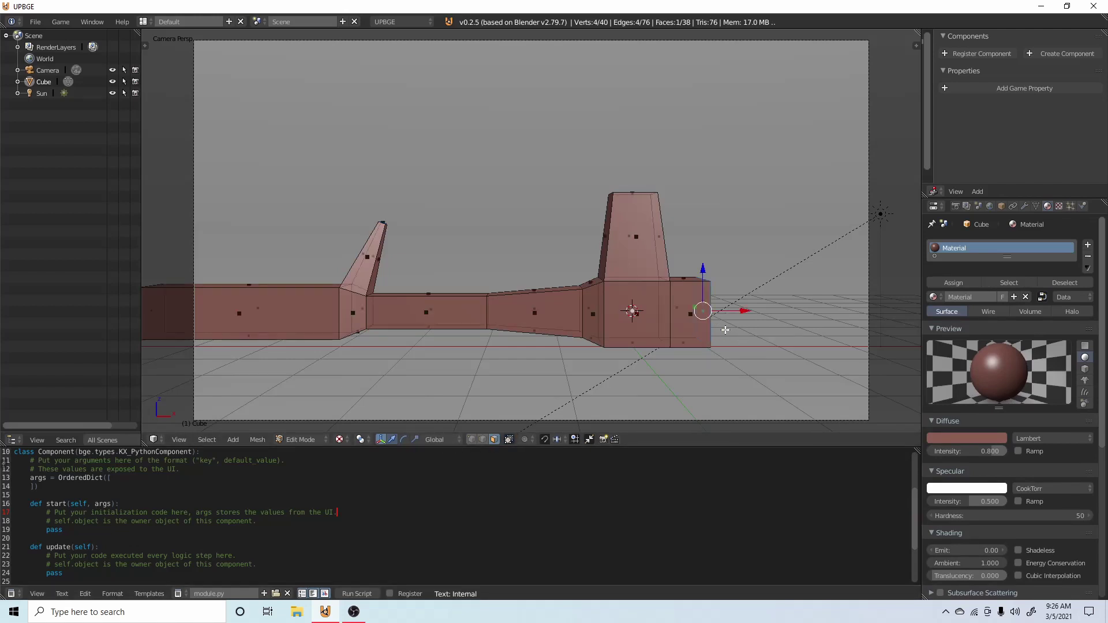
key(e)
click(889, 332)
key(Tab)
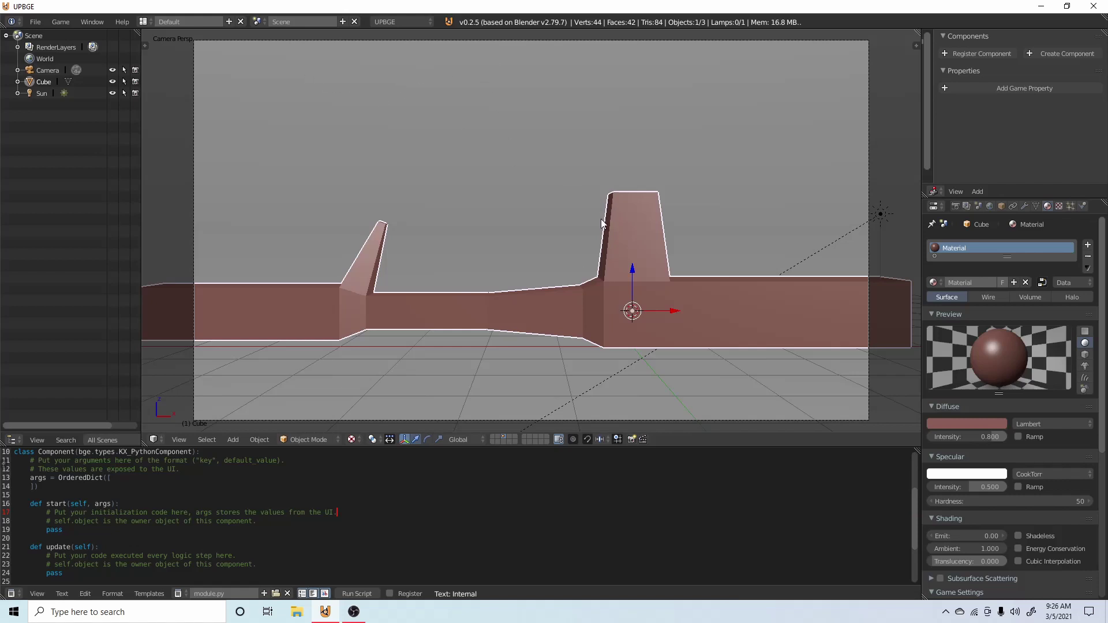
Select the camera and switch to the Game Logic screen layout, keeping the view through the camera.
right_click(195, 188)
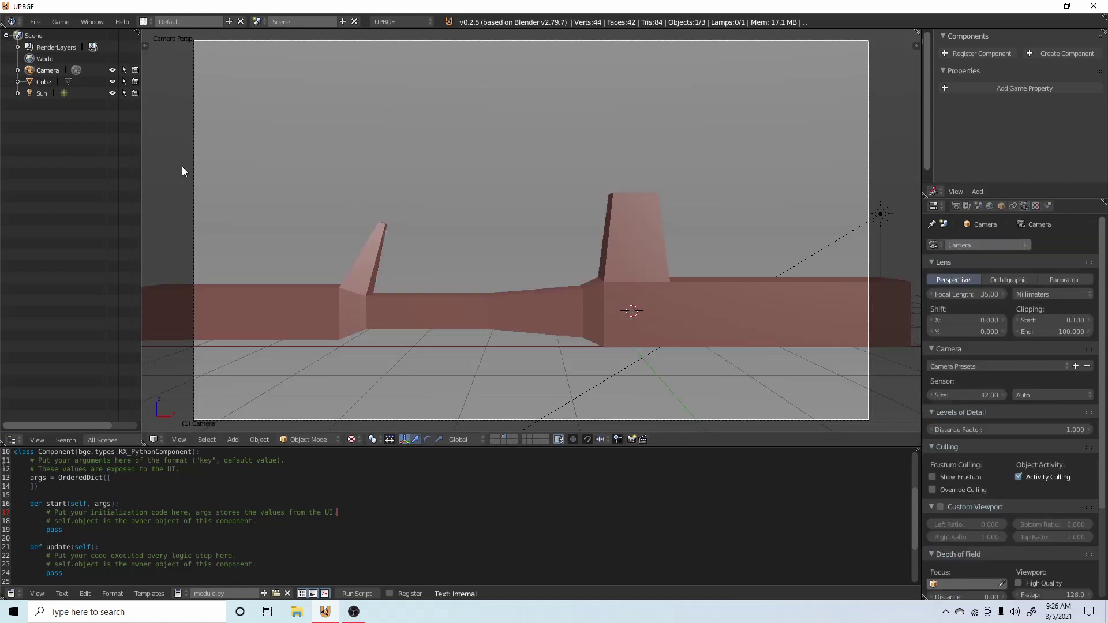
click(142, 22)
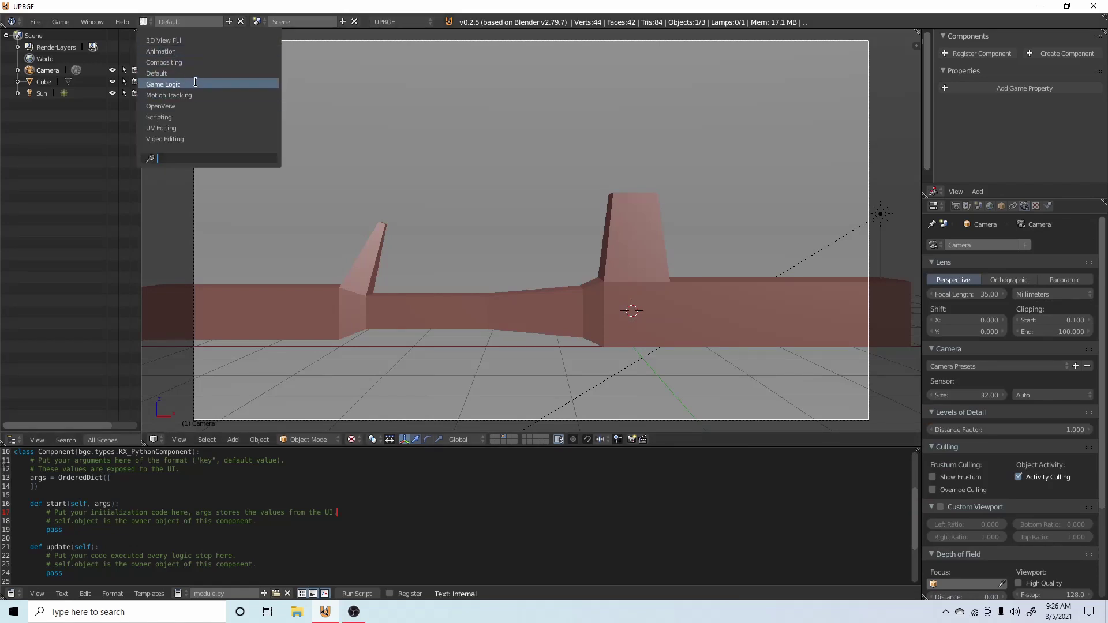
click(164, 84)
key(KP_0)
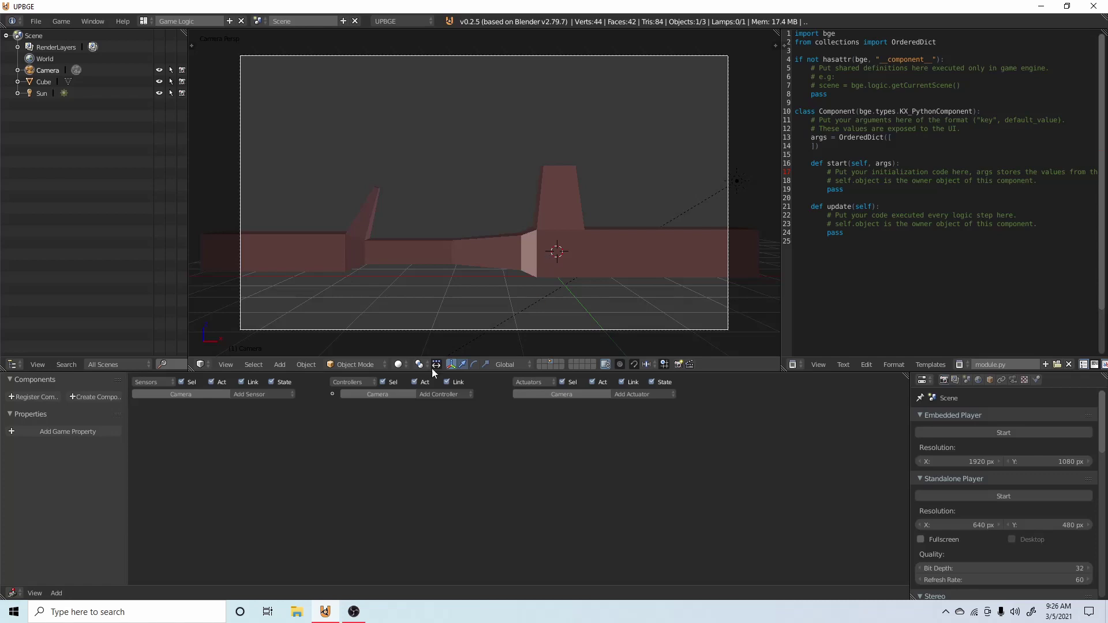
scroll(266, 417, up, 2)
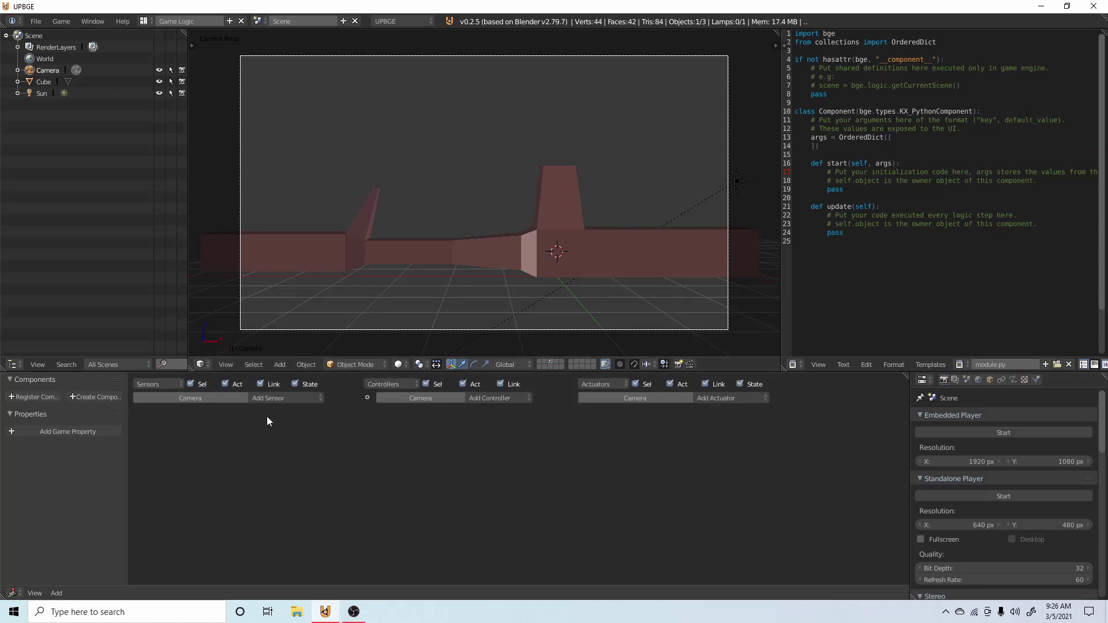
Add an Always sensor and a Scene actuator to the camera and link them through an And controller.
click(315, 399)
click(304, 398)
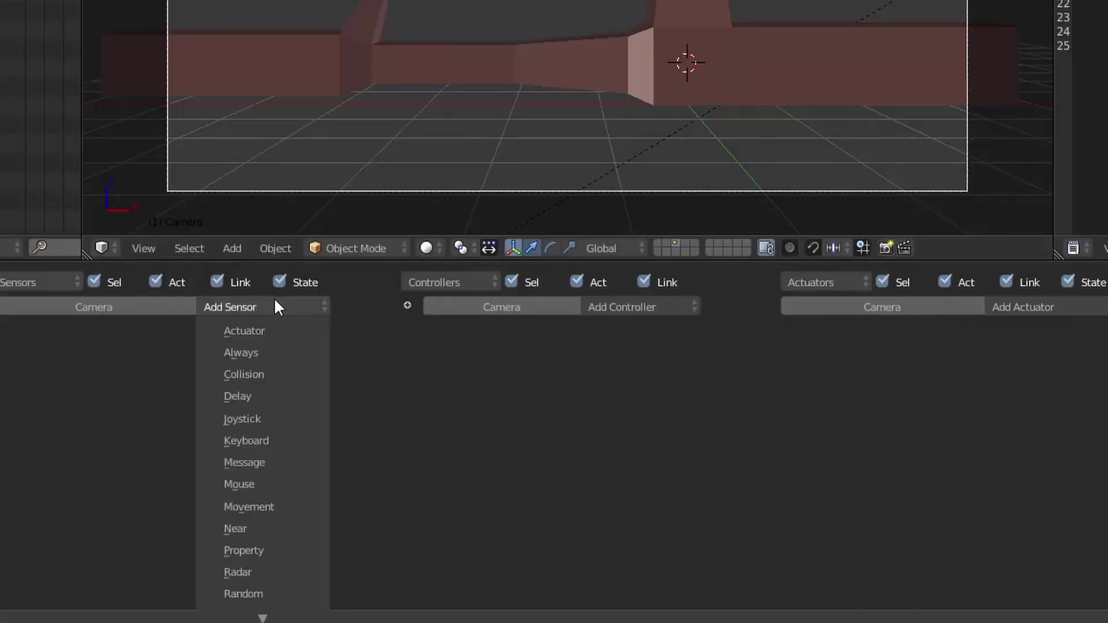
click(281, 353)
click(1020, 307)
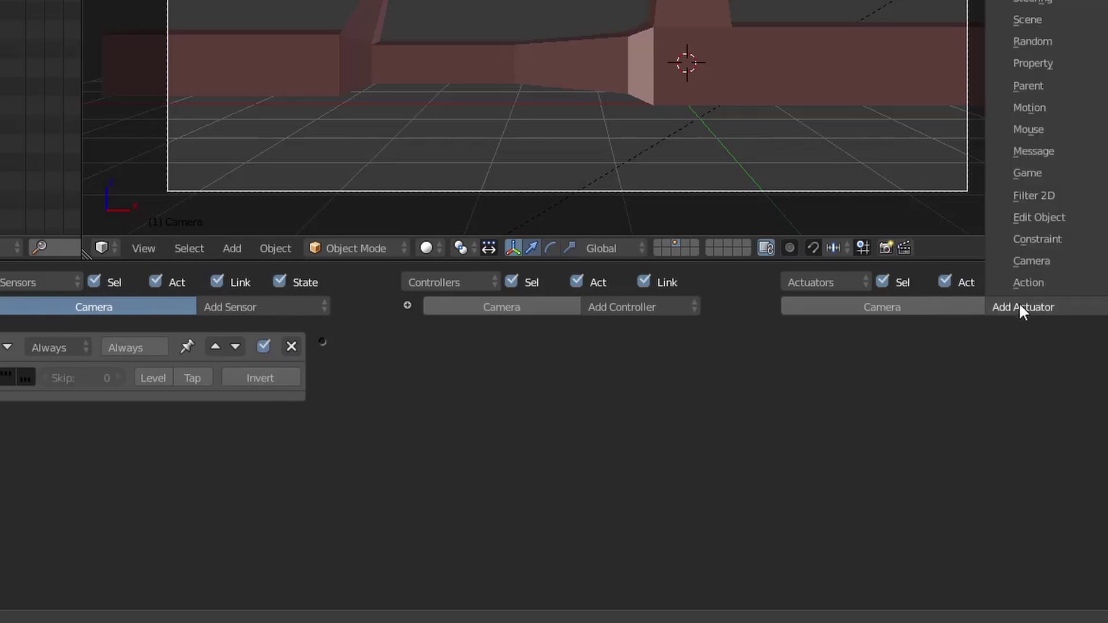
click(1046, 22)
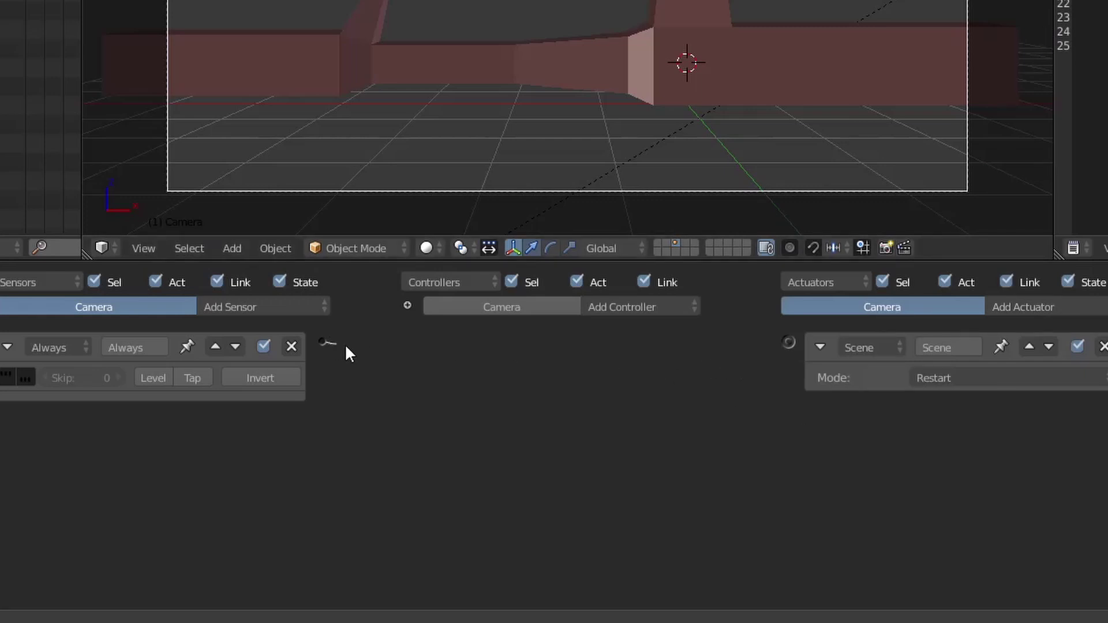
drag(345, 347, 789, 342)
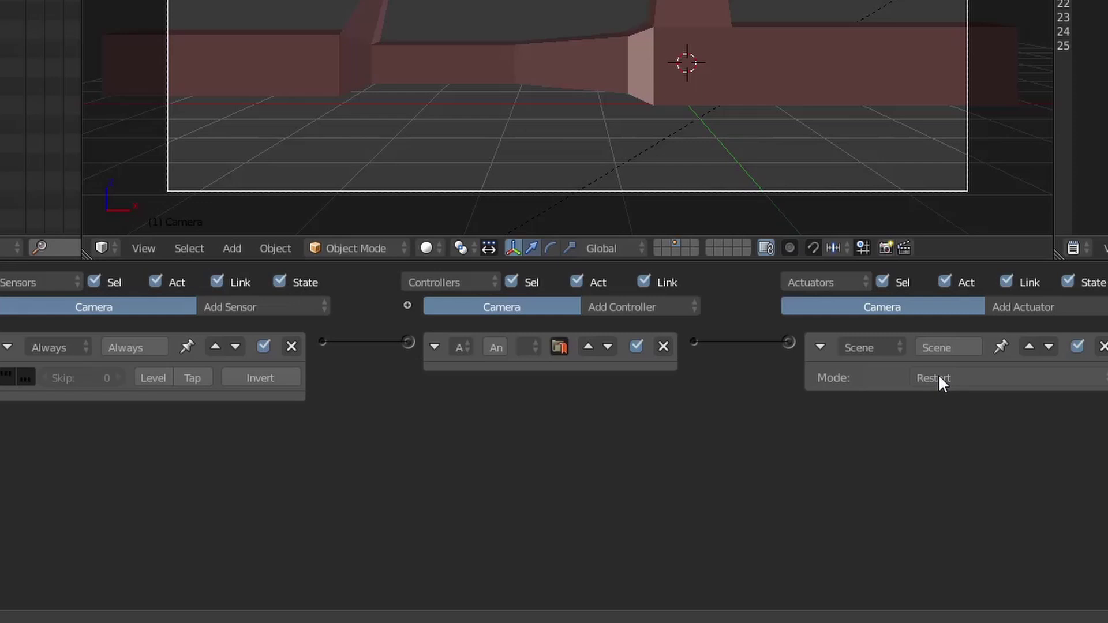
Set the camera's Scene actuator mode to Add Overlay Scene and open its scene choice.
click(939, 376)
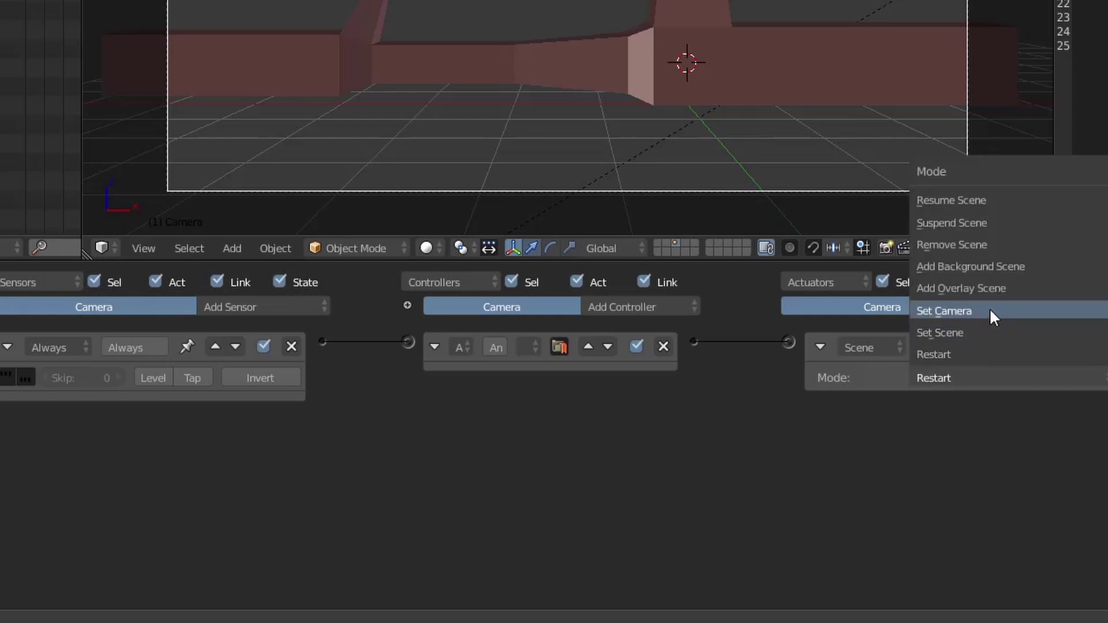
click(998, 287)
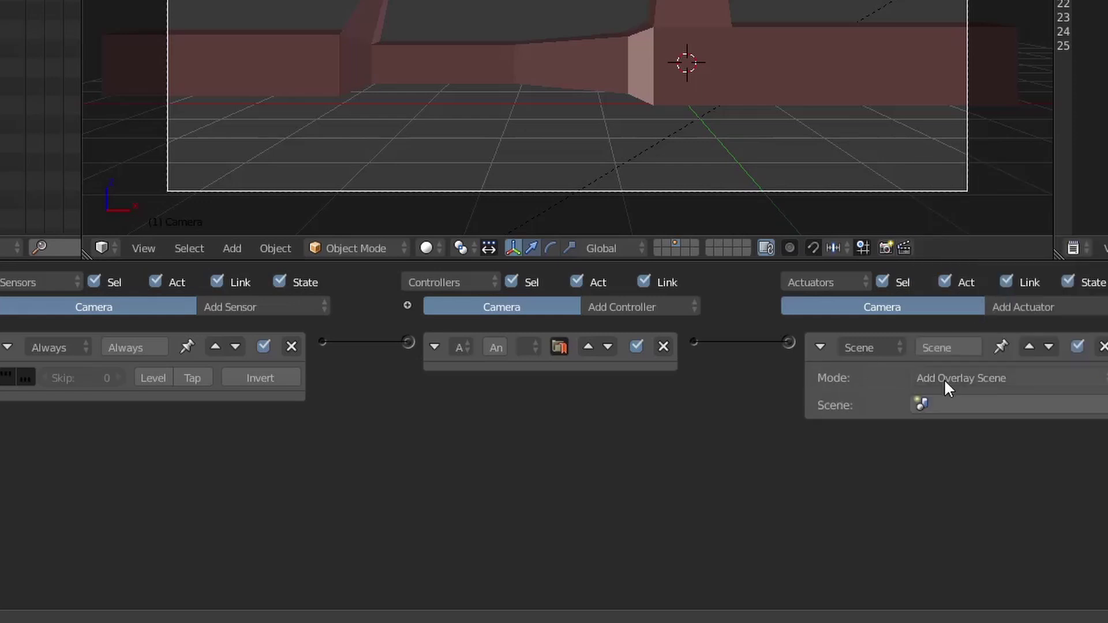
click(978, 404)
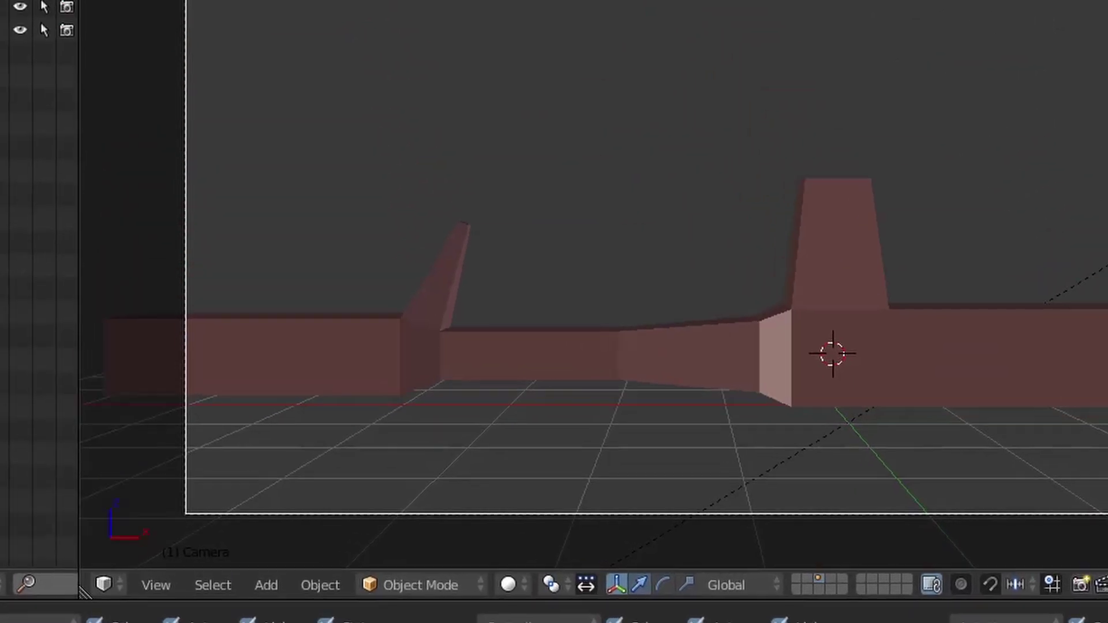
Rename the current scene to game and check the scenes available to the overlay actuator.
double_click(340, 93)
text(game)
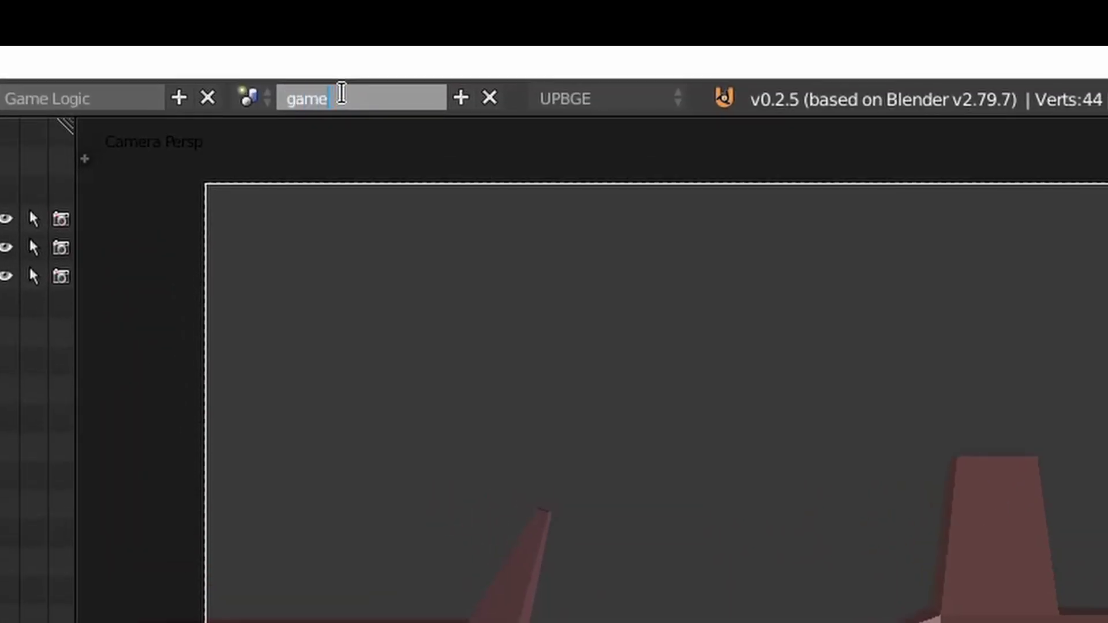
key(Return)
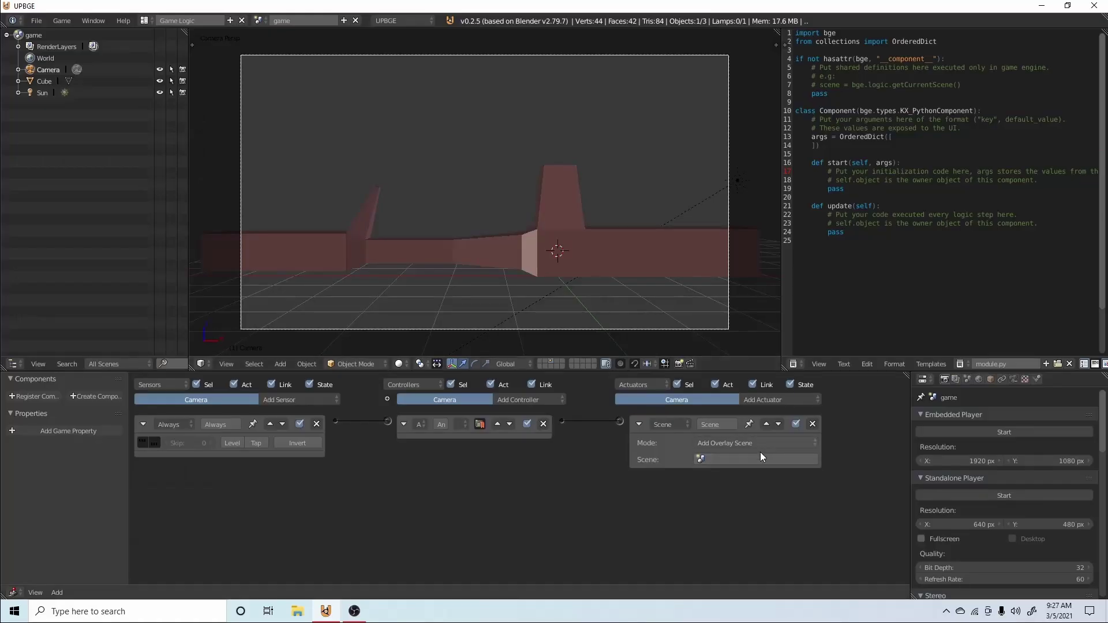
click(758, 459)
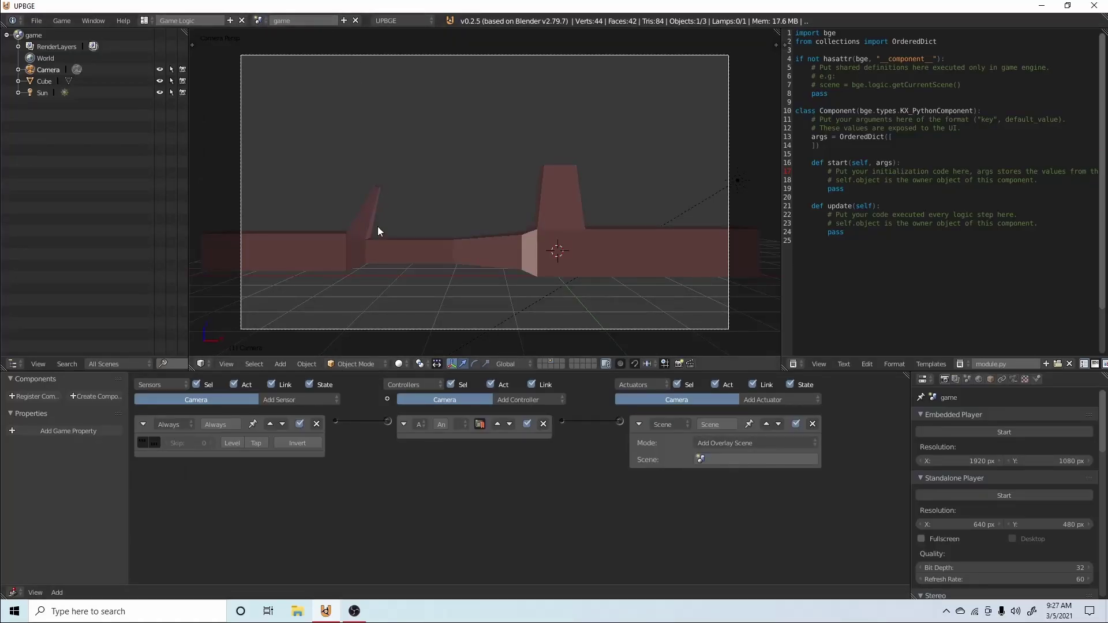
Create a new empty scene and set its render engine to UPBGE.
click(344, 21)
click(326, 46)
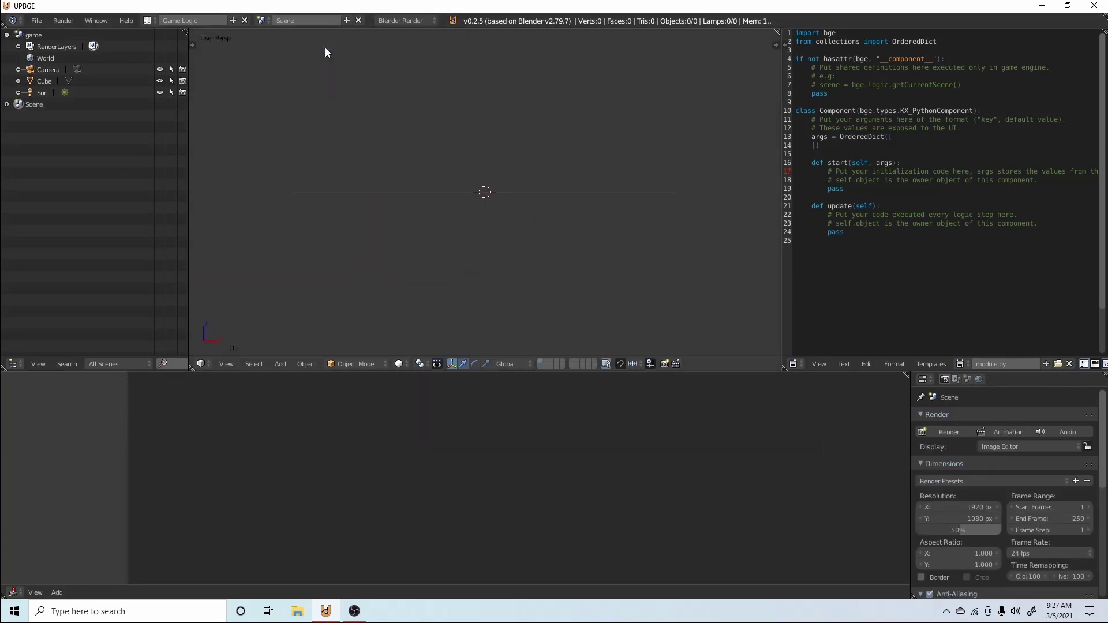
click(397, 21)
click(404, 46)
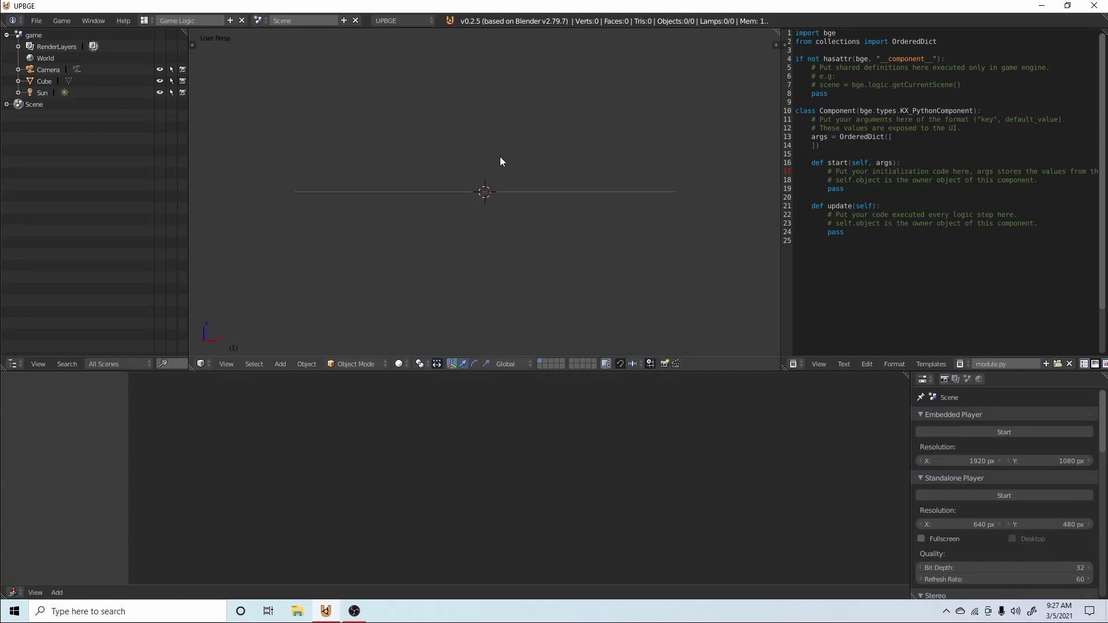
Add a camera at the origin of the new scene, aligned for a top-down view, and look through it.
key(KP_7)
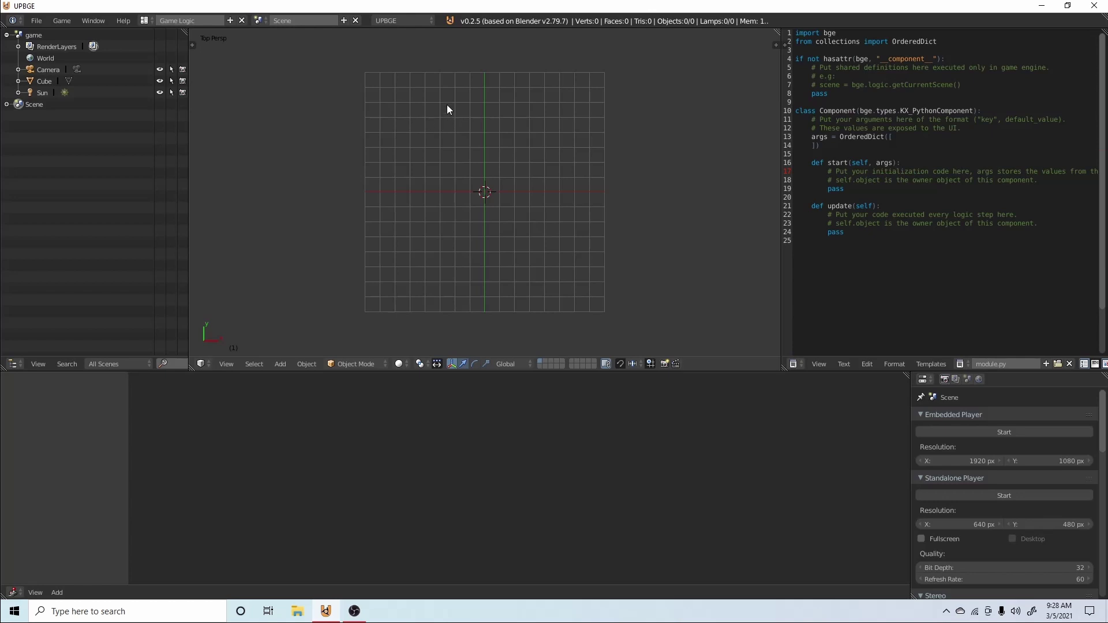
key(shift+a)
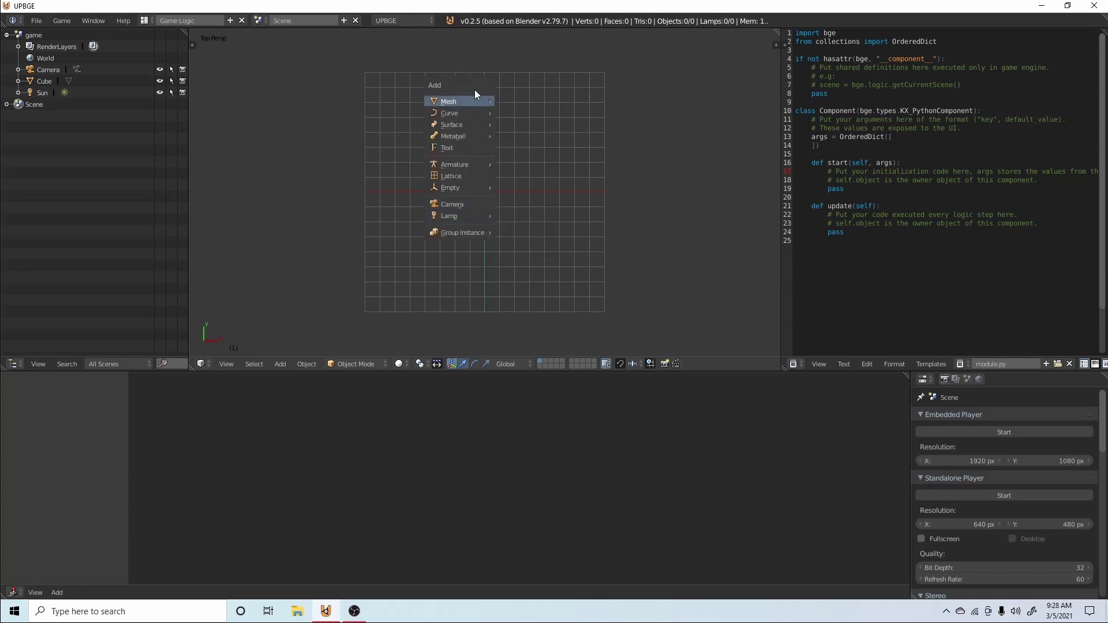
click(460, 207)
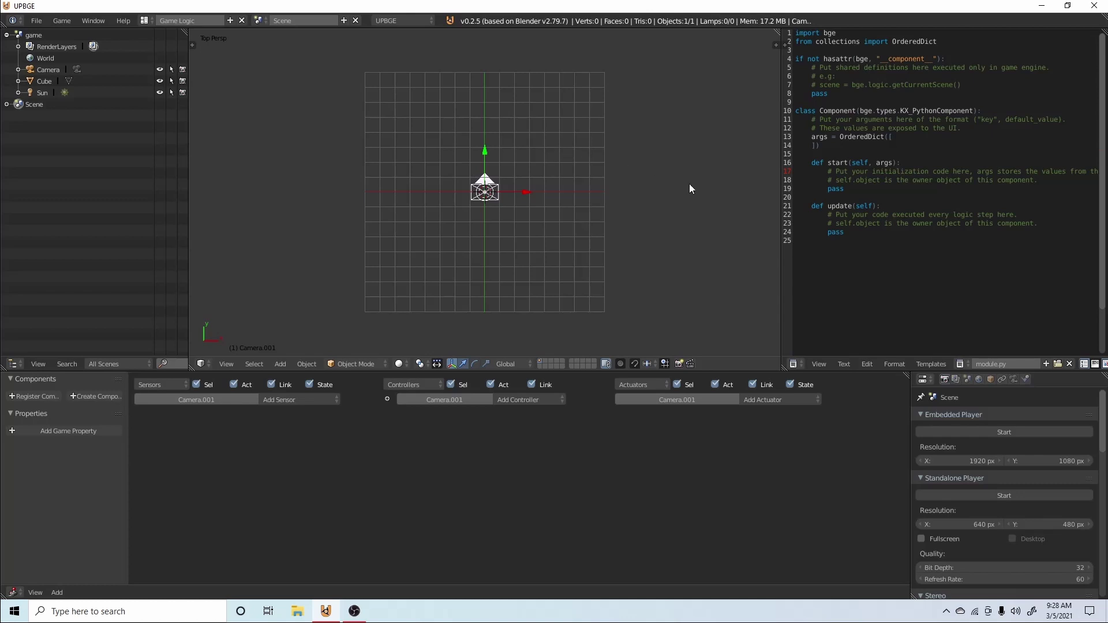
key(shift+s)
key(KP_0)
Raise the new camera along its local Z axis until the whole grid fits well inside the frame.
key(g)
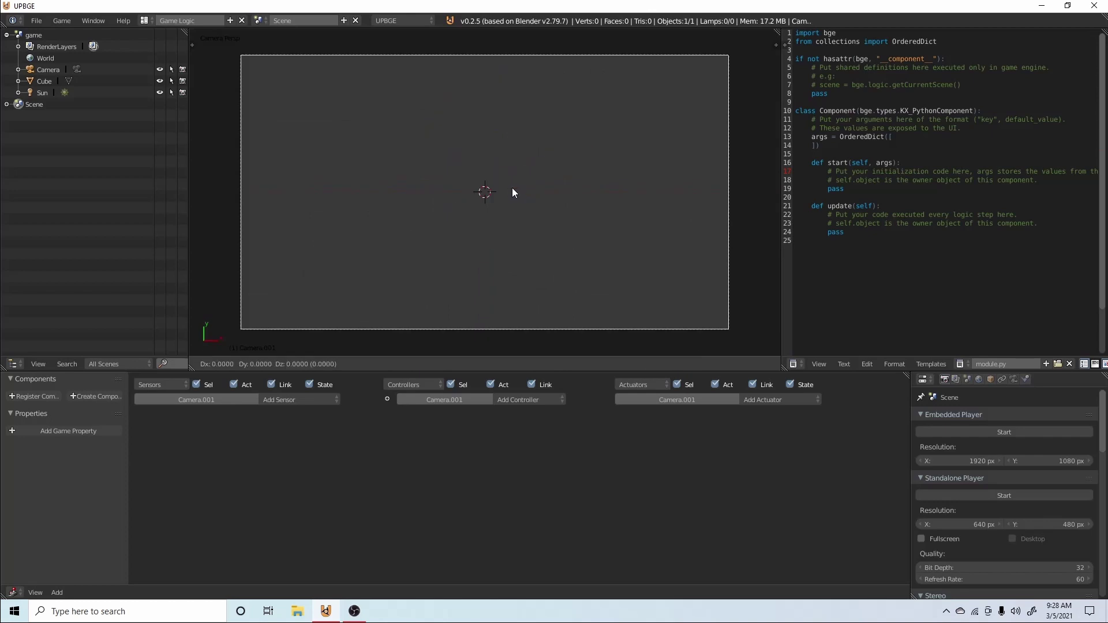
key(z)
key(z)
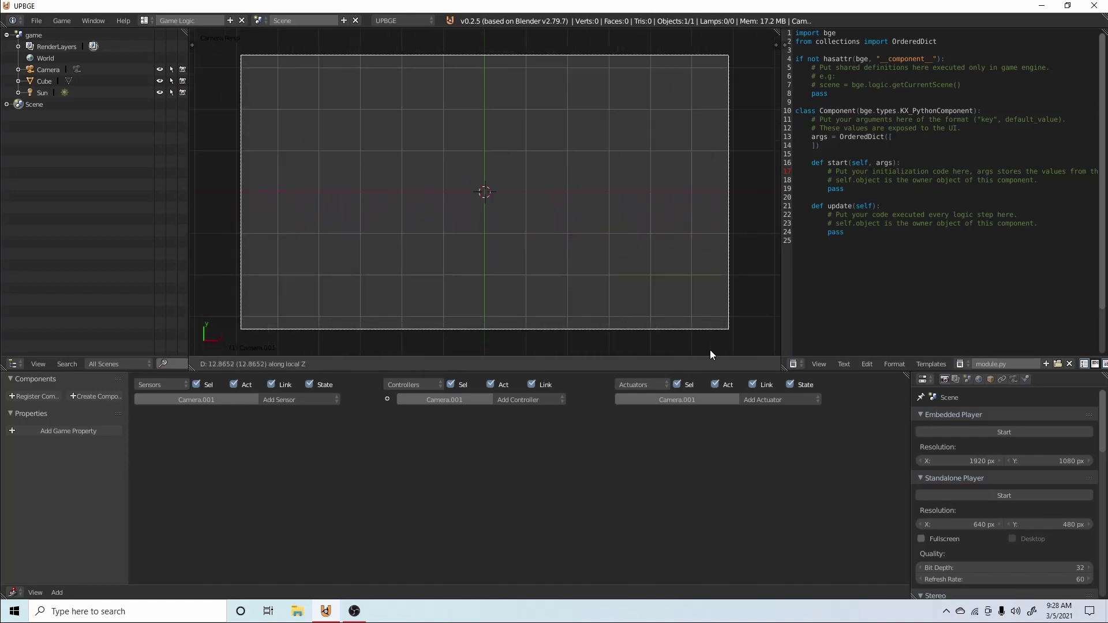
click(398, 182)
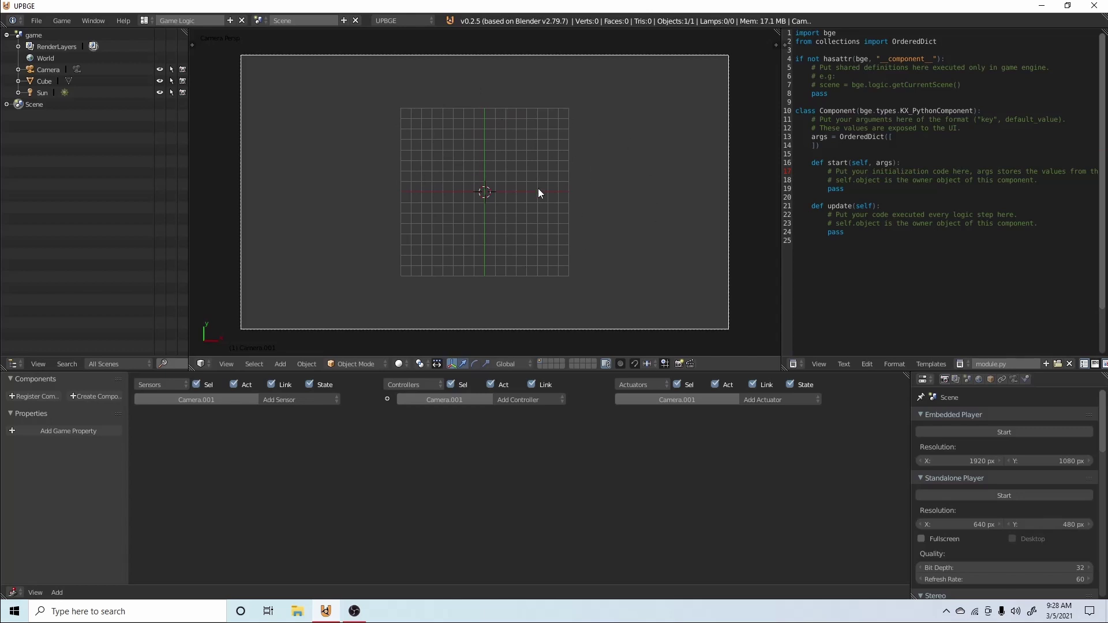
Add a cube and move it into the upper-left corner of the camera frame.
key(shift+a)
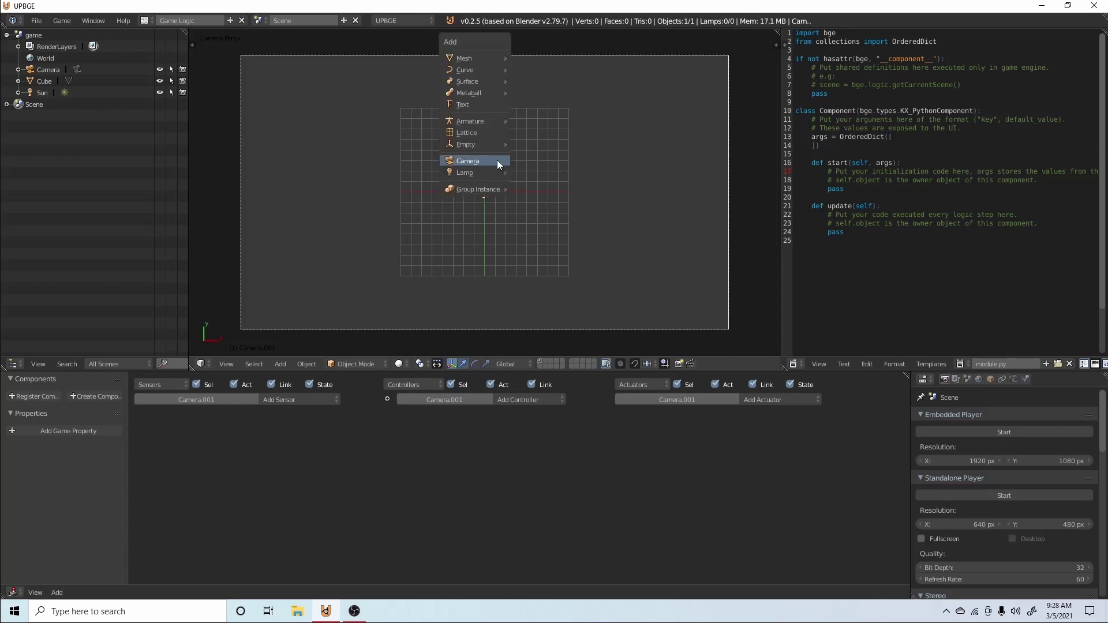
mouse_move(474, 58)
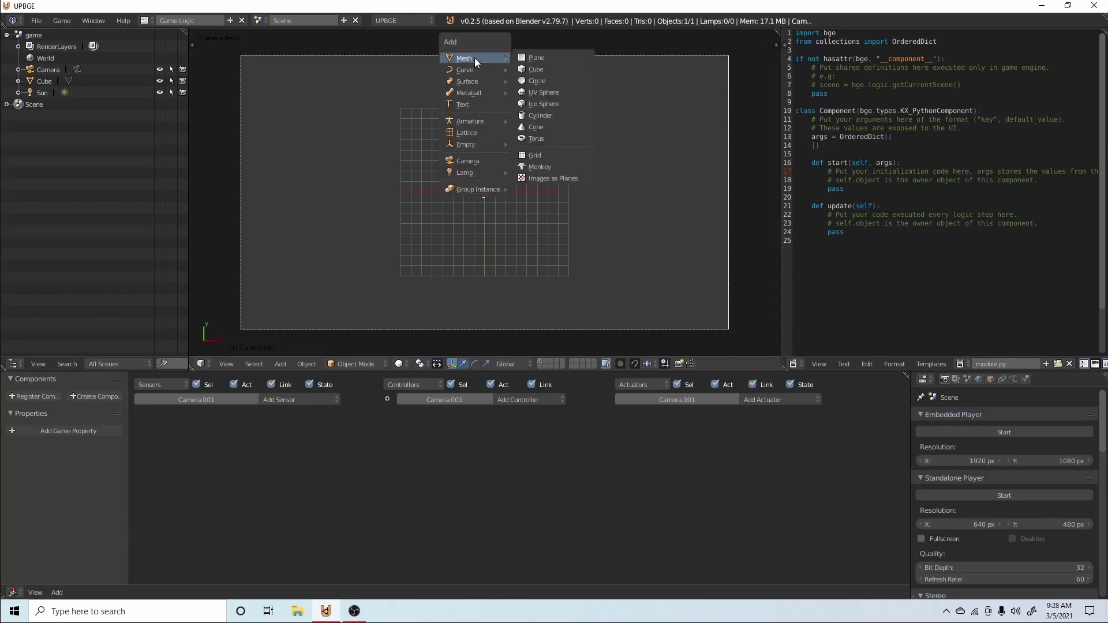
click(537, 70)
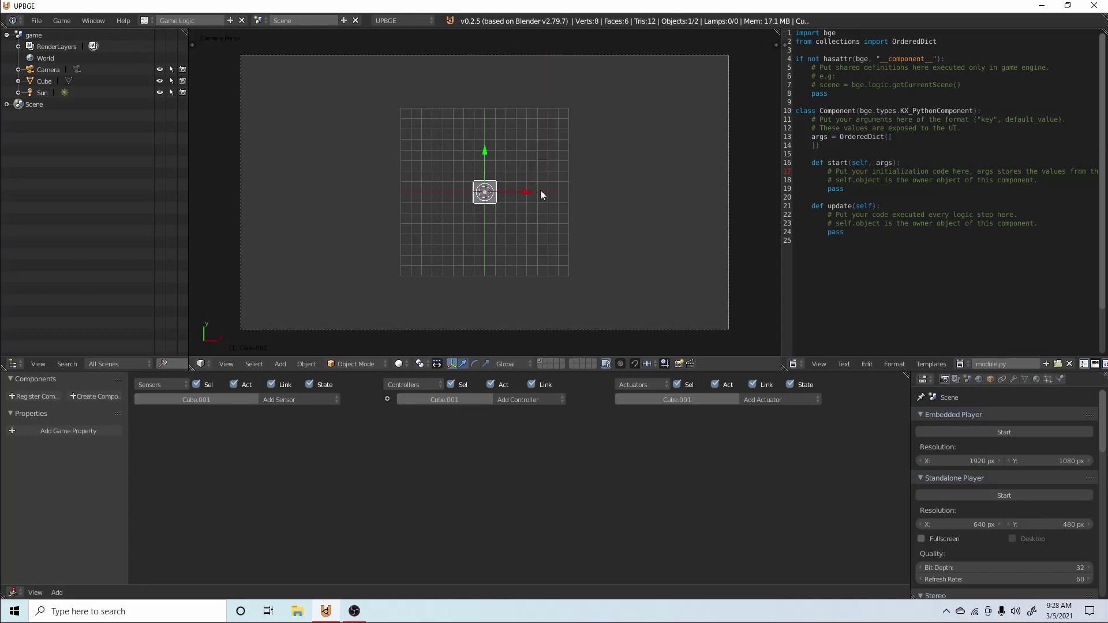
drag(528, 191, 314, 47)
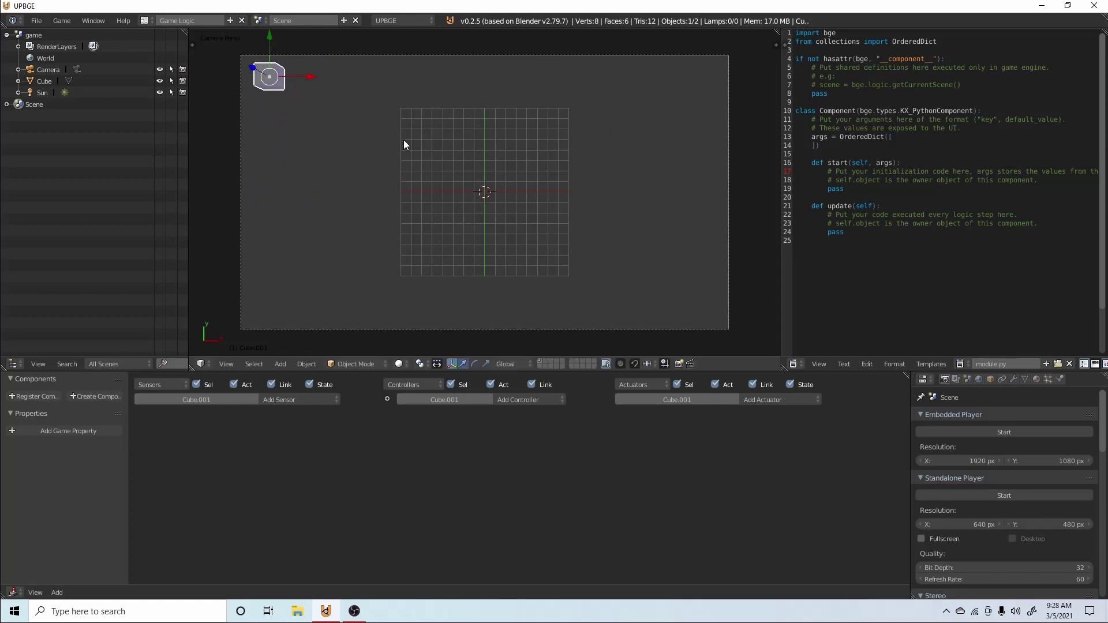
Switch the overlay scene's camera to an orthographic lens and set its orthographic scale to 46.6.
right_click(729, 283)
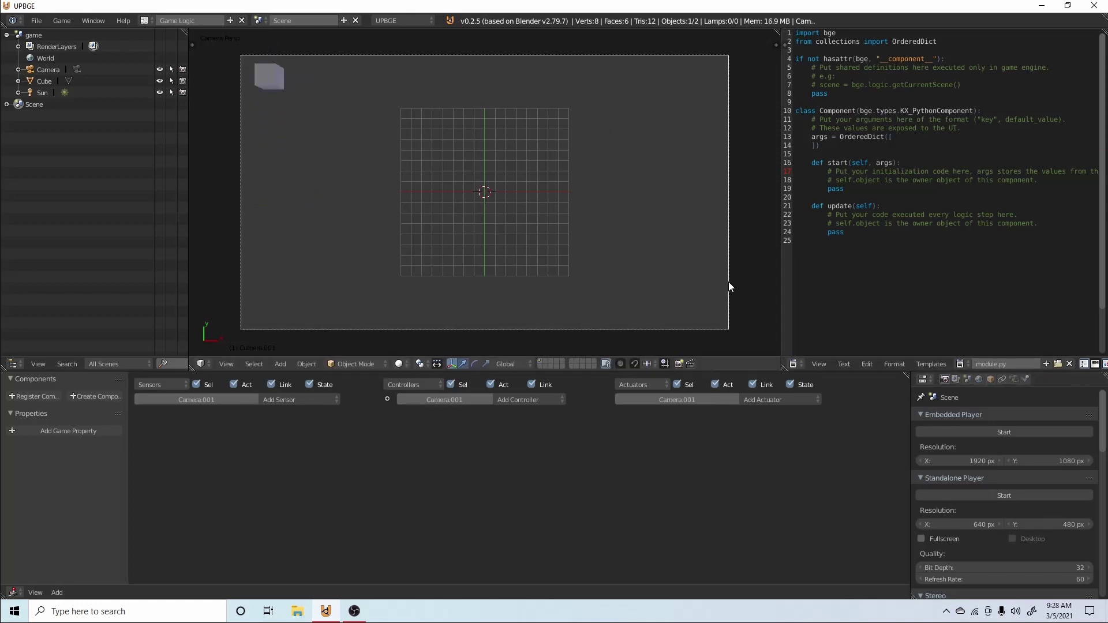
click(1012, 380)
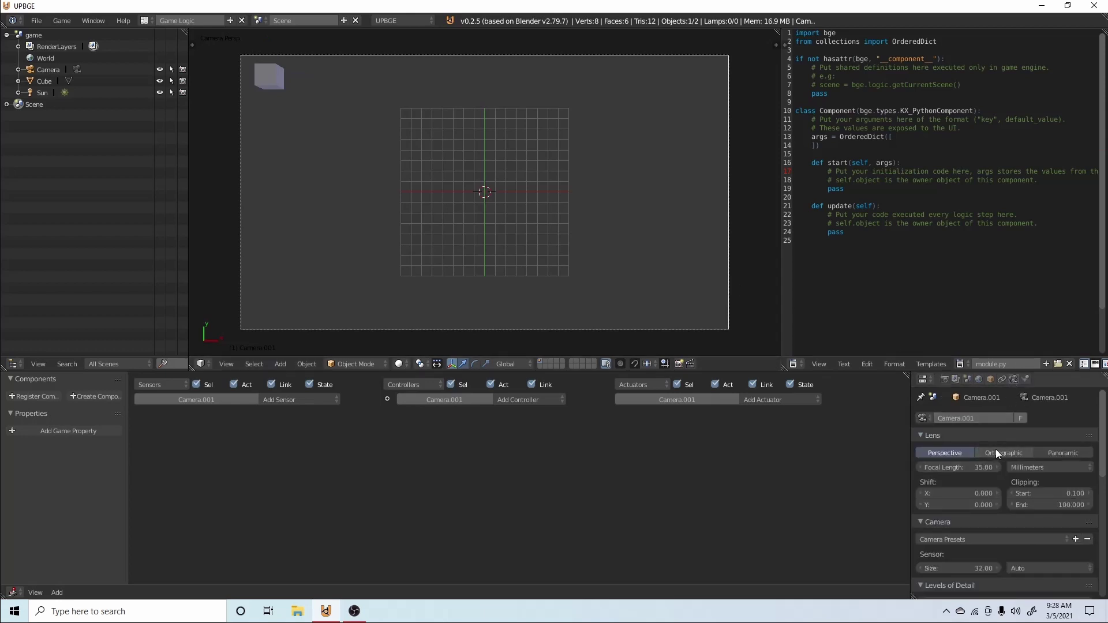
click(994, 450)
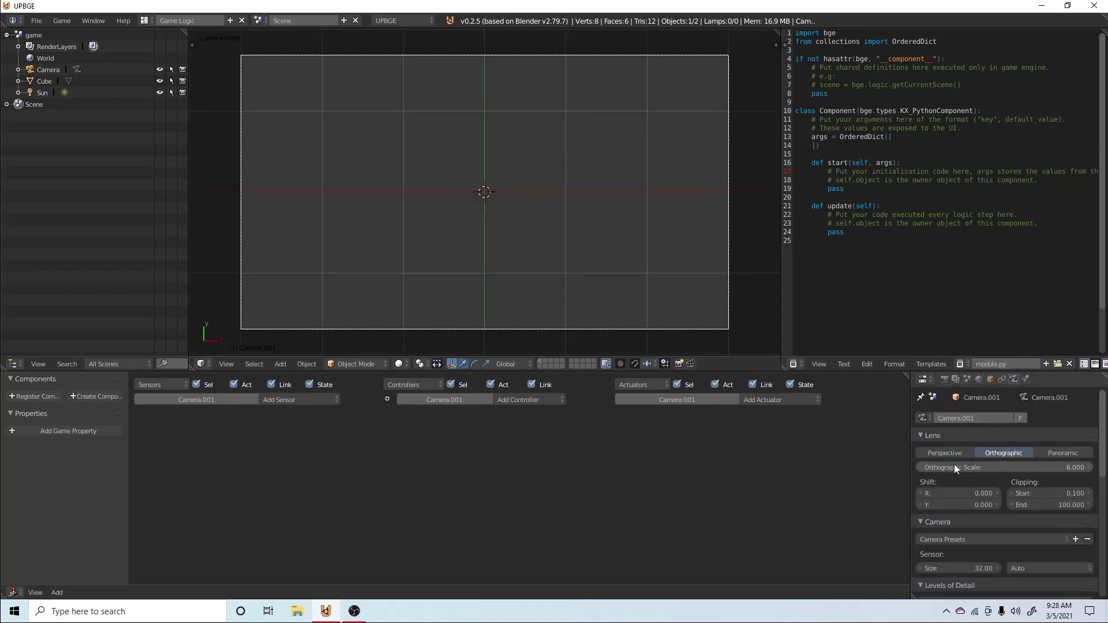
click(975, 467)
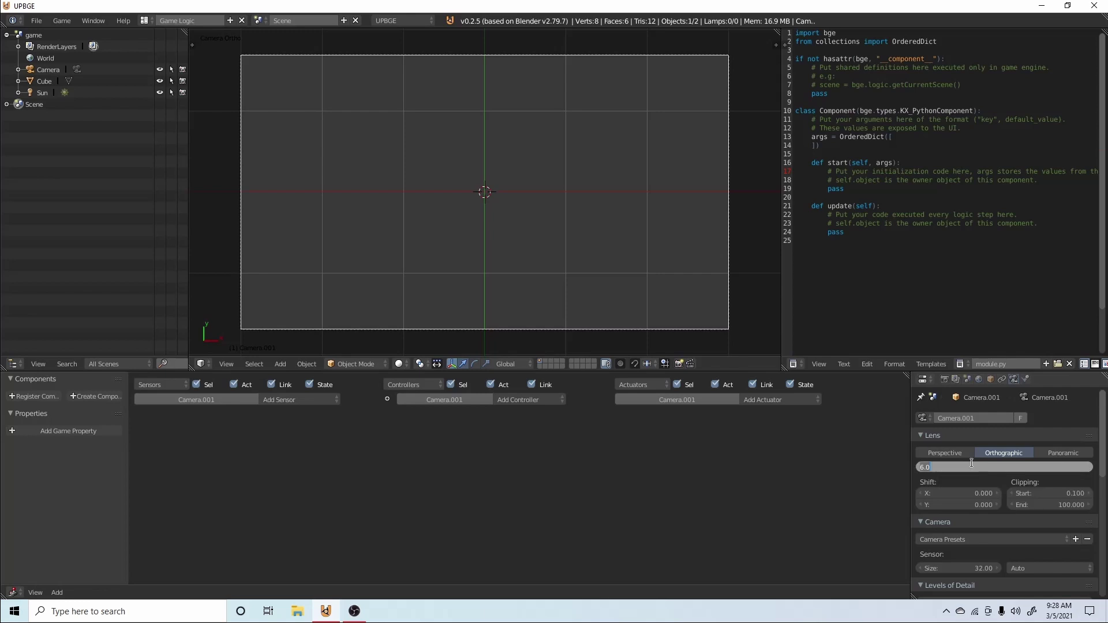
text(20)
key(Return)
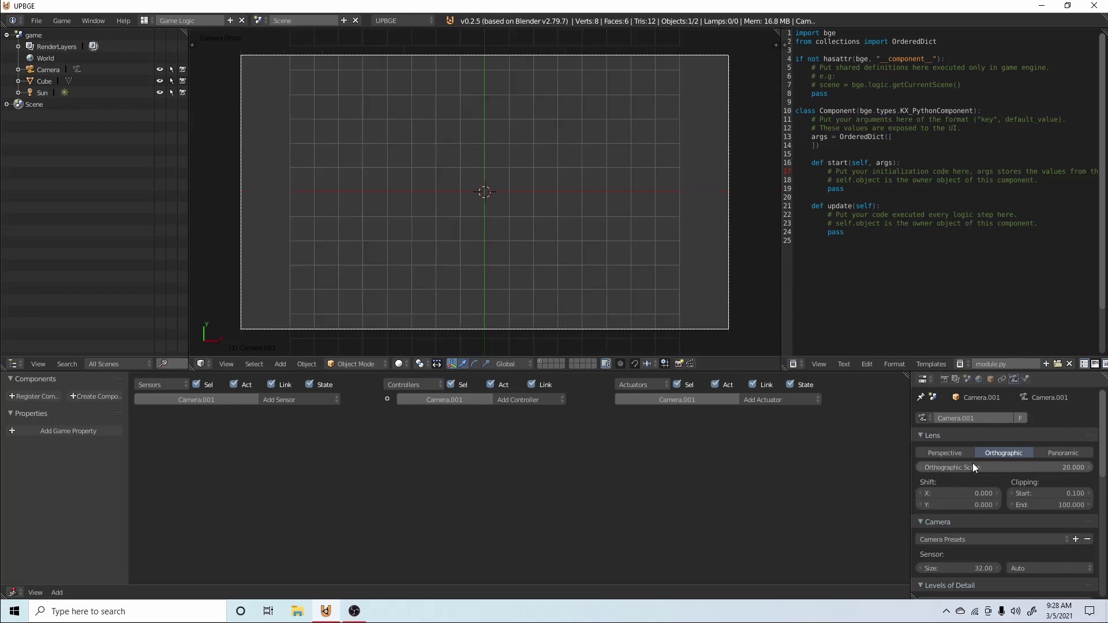
drag(995, 467, 1053, 467)
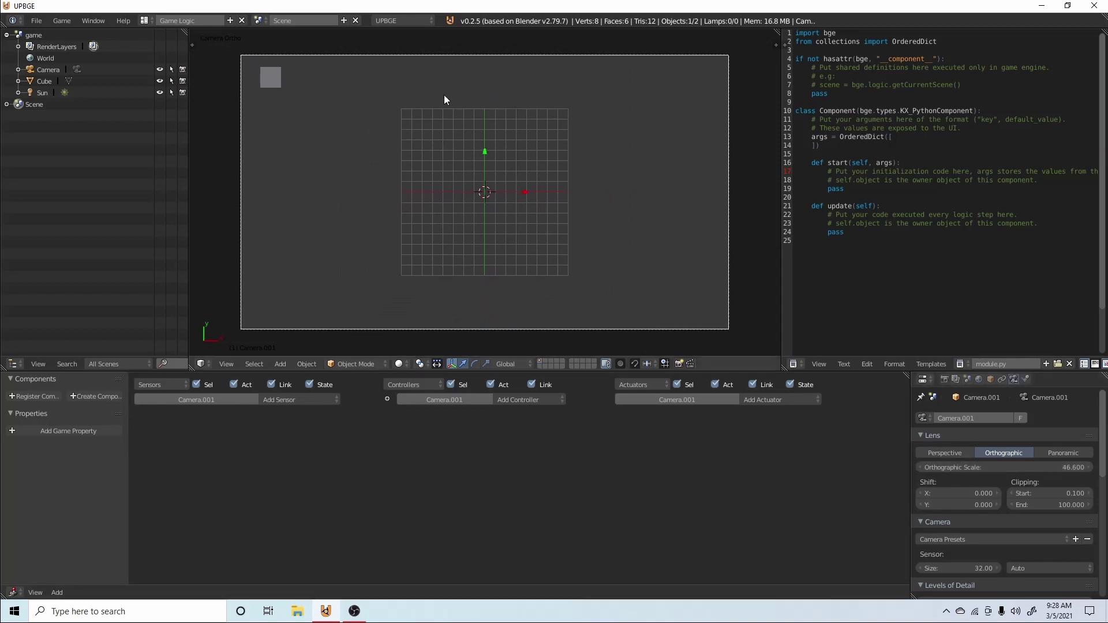
Stretch the cube along the X axis into a wide bar in the upper-left corner of the camera frame.
right_click(293, 82)
key(s)
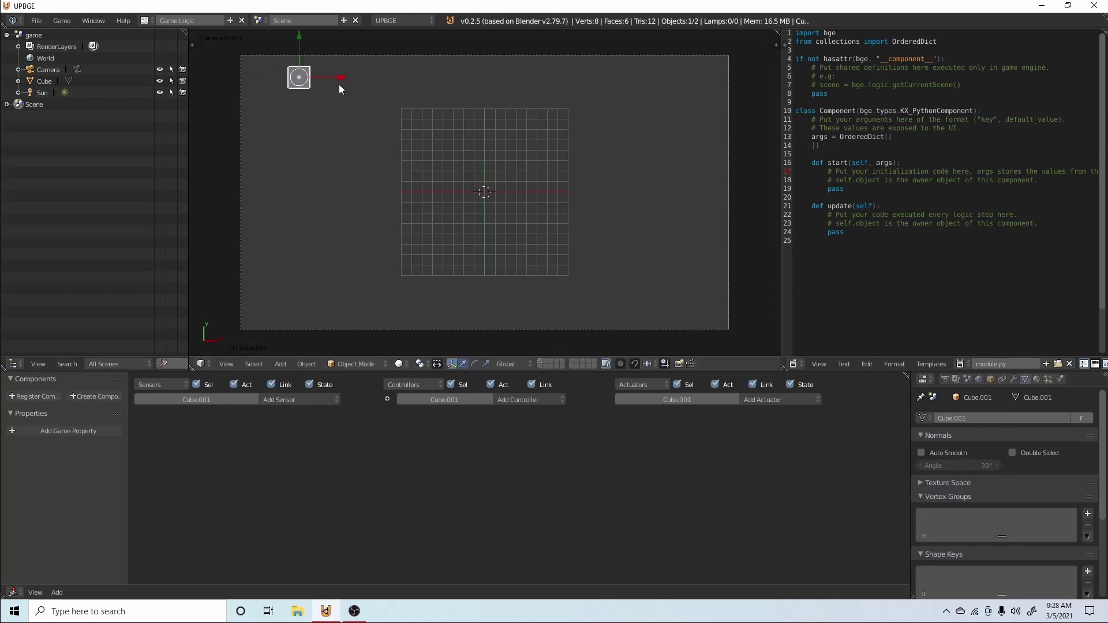
key(x)
click(471, 77)
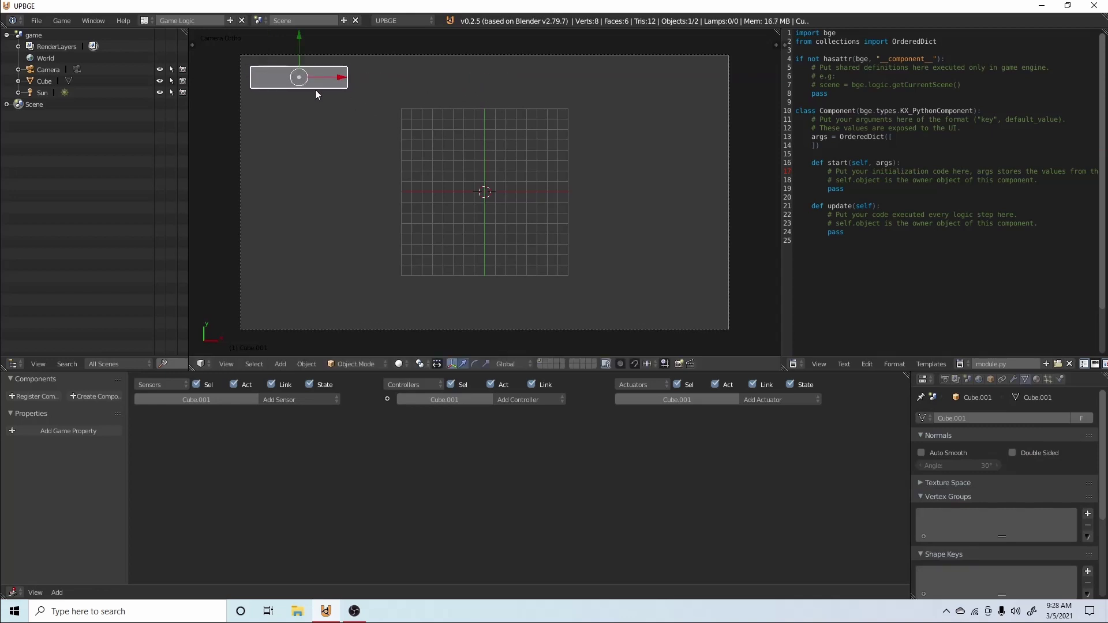
key(a)
key(a)
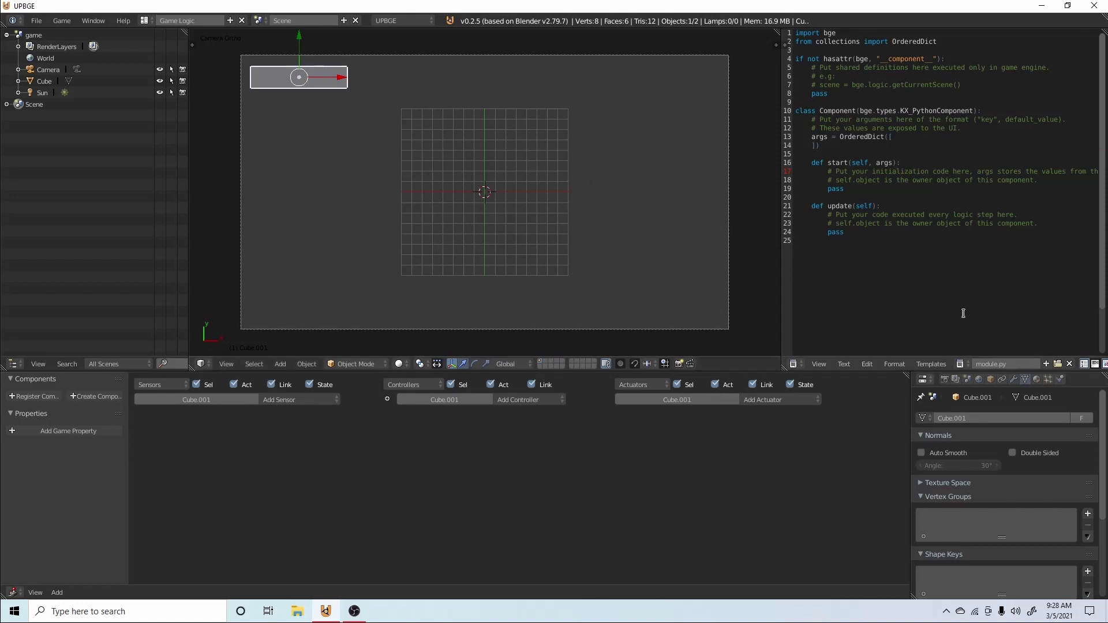
Give the bar a new material with a red diffuse color and make it shadeless.
click(1036, 378)
click(923, 456)
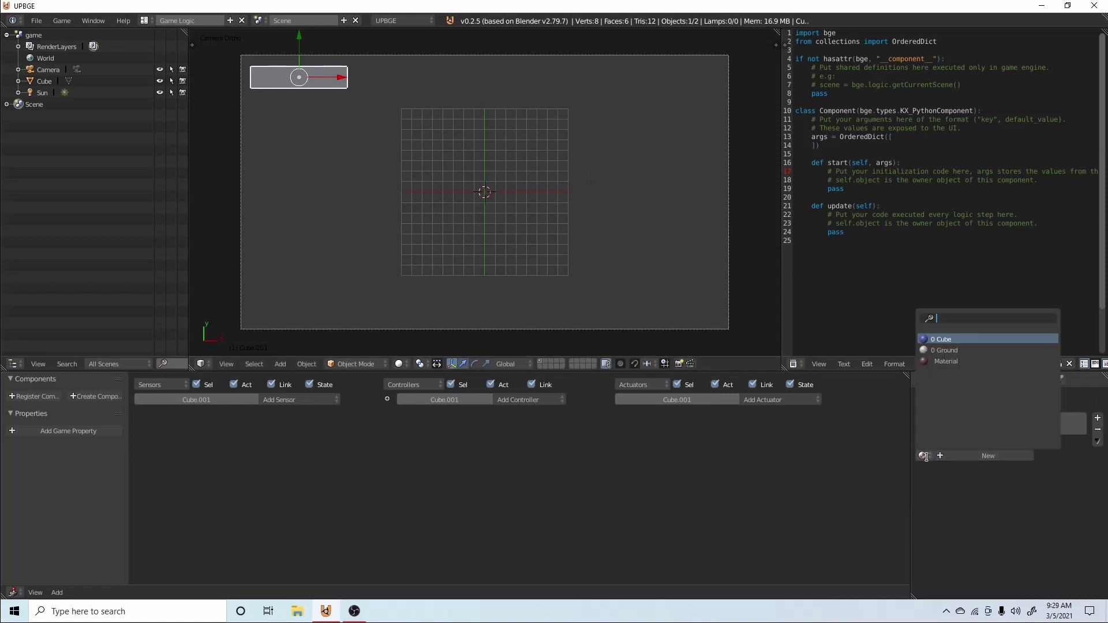
click(975, 453)
scroll(967, 473, down, 5)
click(960, 483)
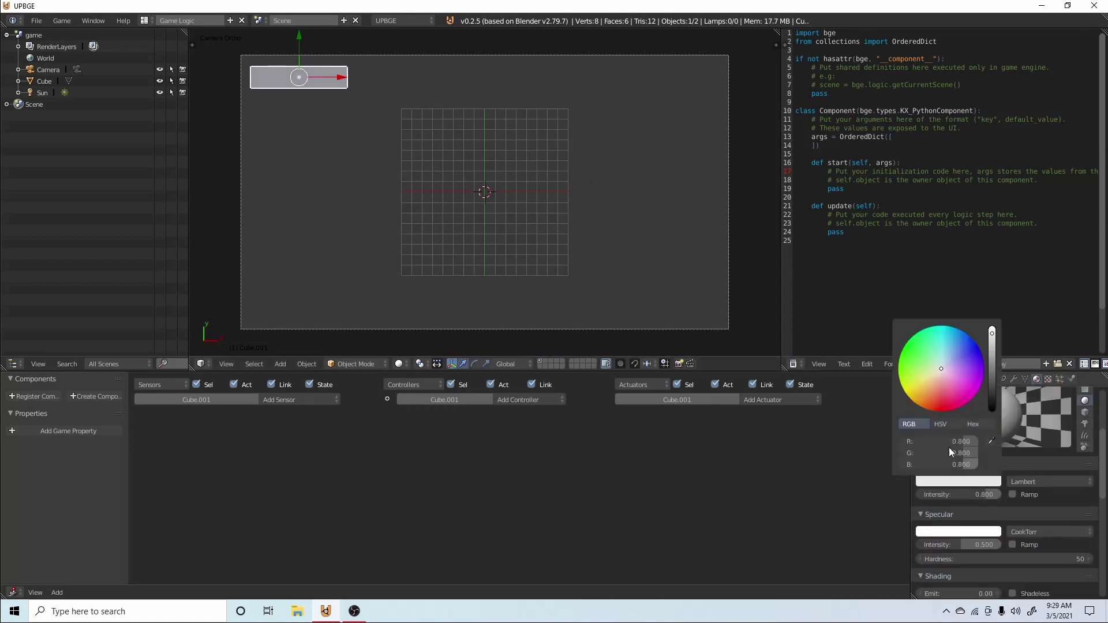
click(928, 389)
scroll(969, 502, down, 5)
click(1022, 478)
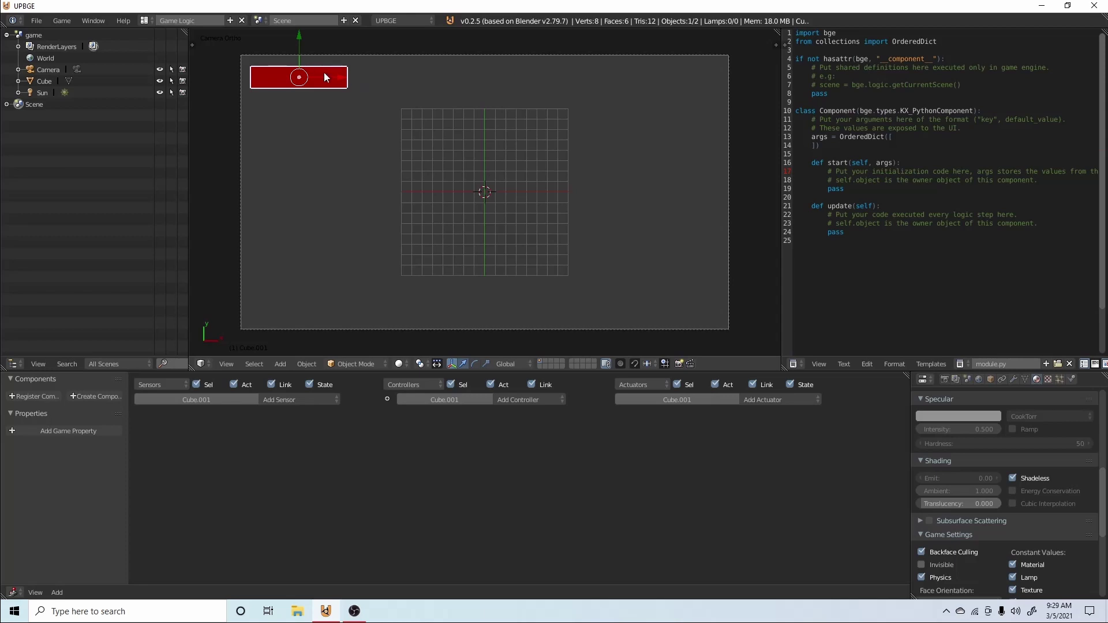
Rename the current overlay scene to UI.
click(323, 21)
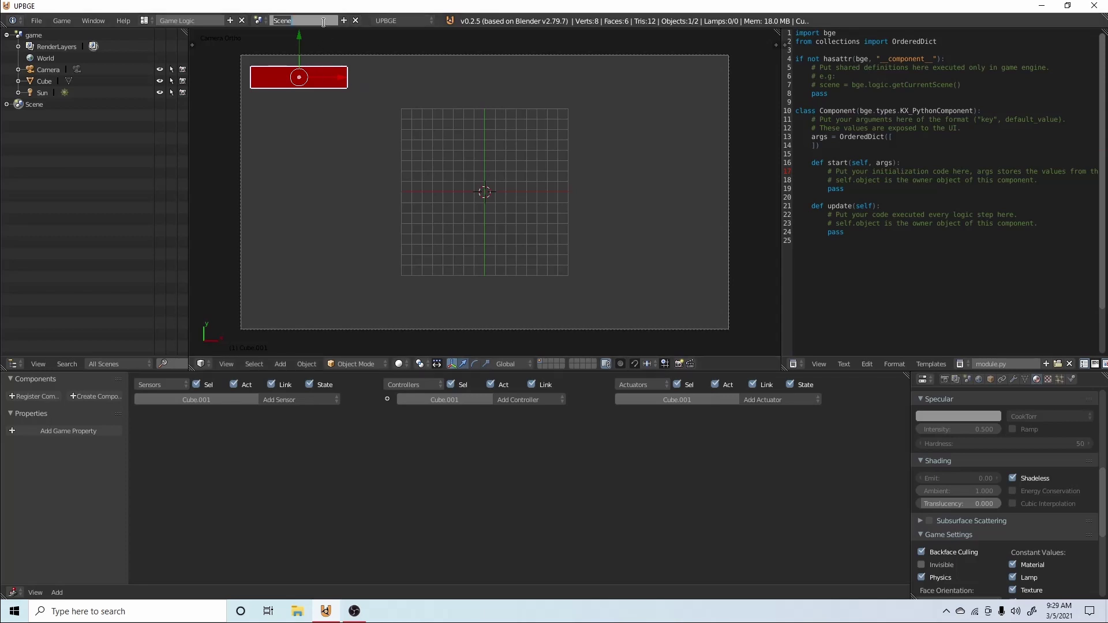
text(UI)
key(Return)
Switch to the game scene and set UI as the scene in the camera's Add Overlay Scene actuator.
click(258, 20)
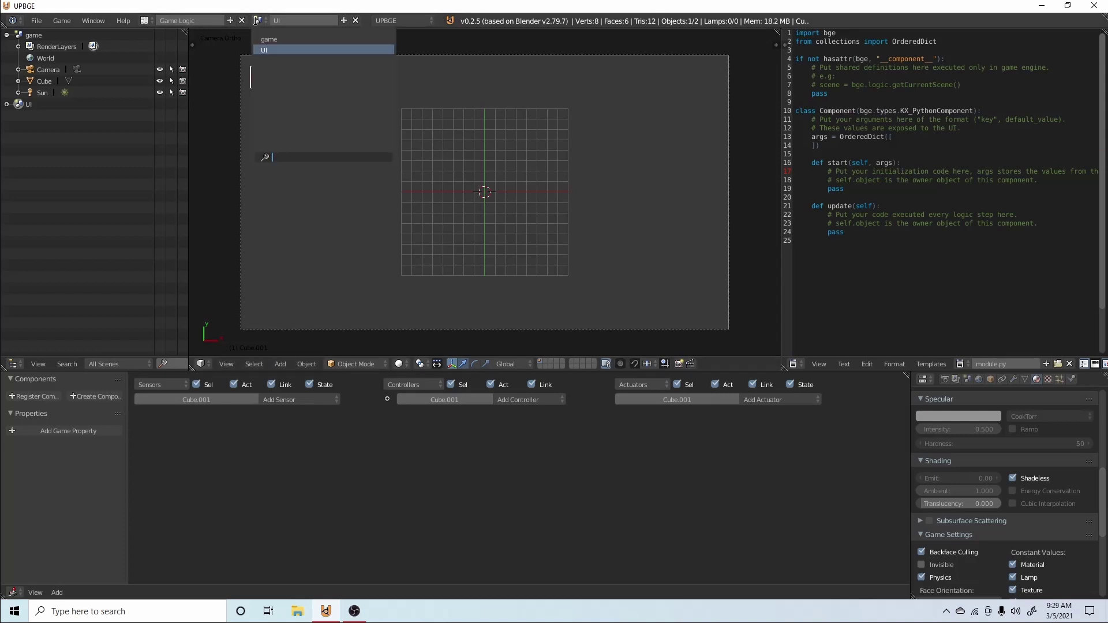
click(276, 38)
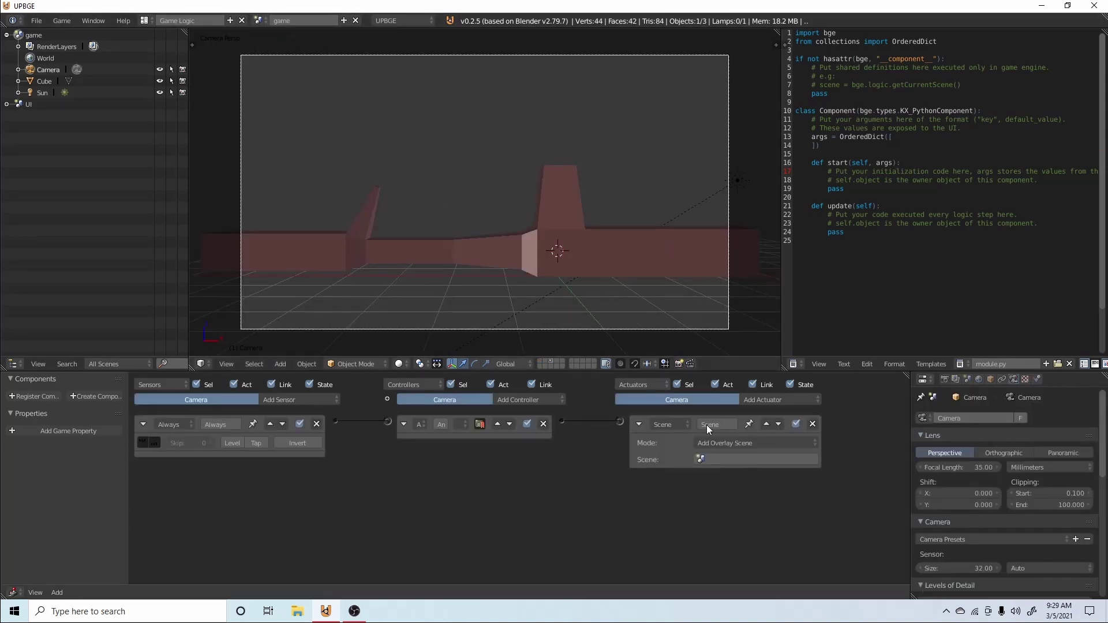
click(718, 457)
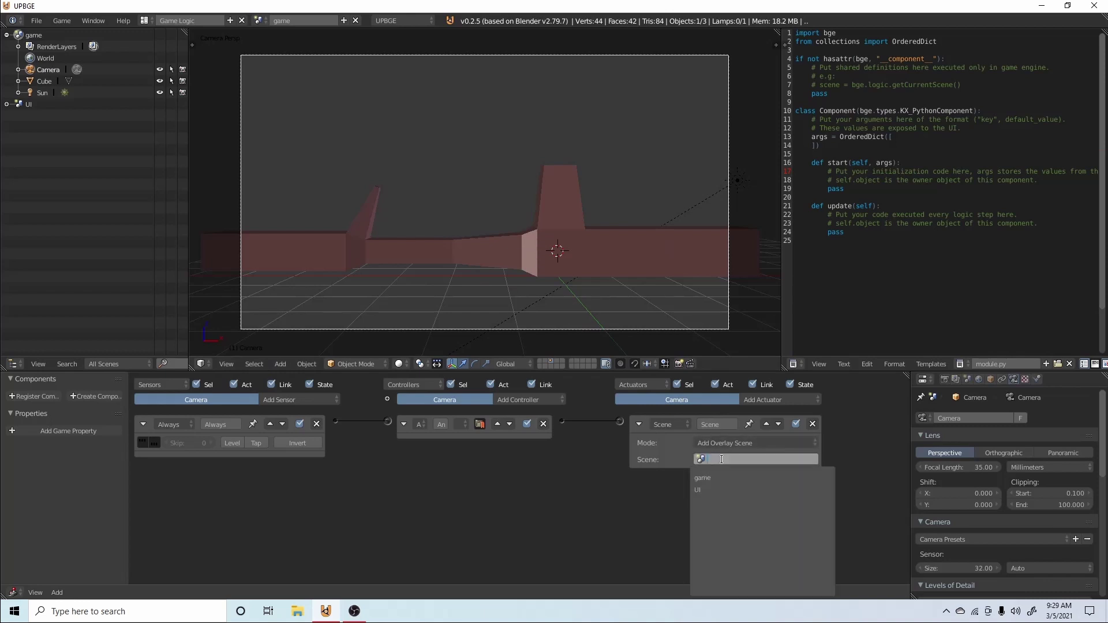
click(728, 490)
Collapse the camera's three logic bricks and test-run the game to check the overlay.
click(639, 425)
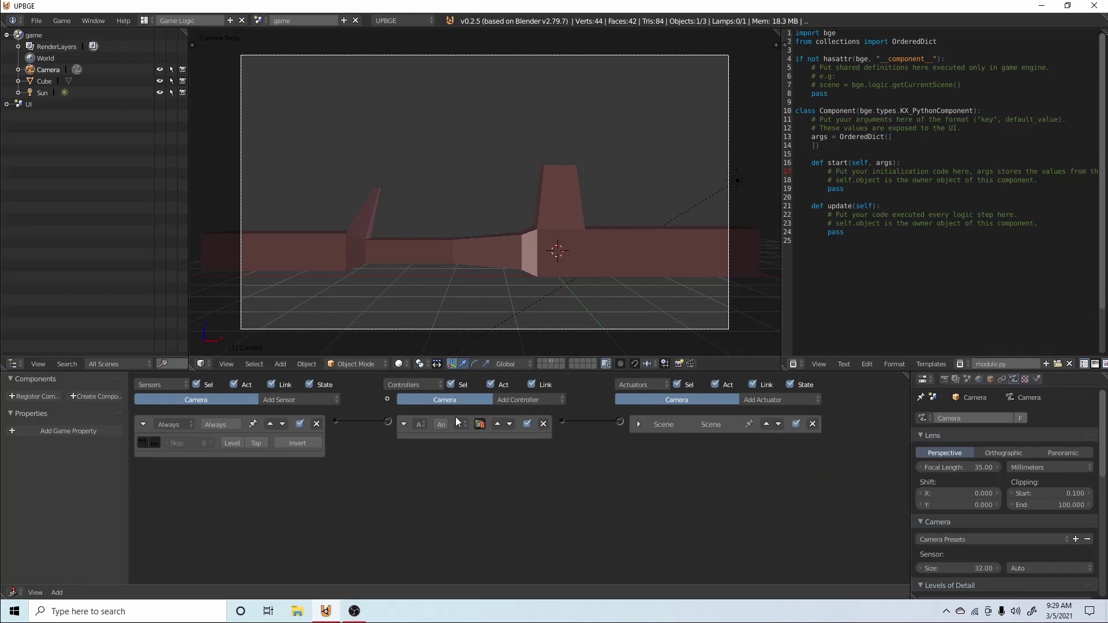
click(404, 425)
click(142, 424)
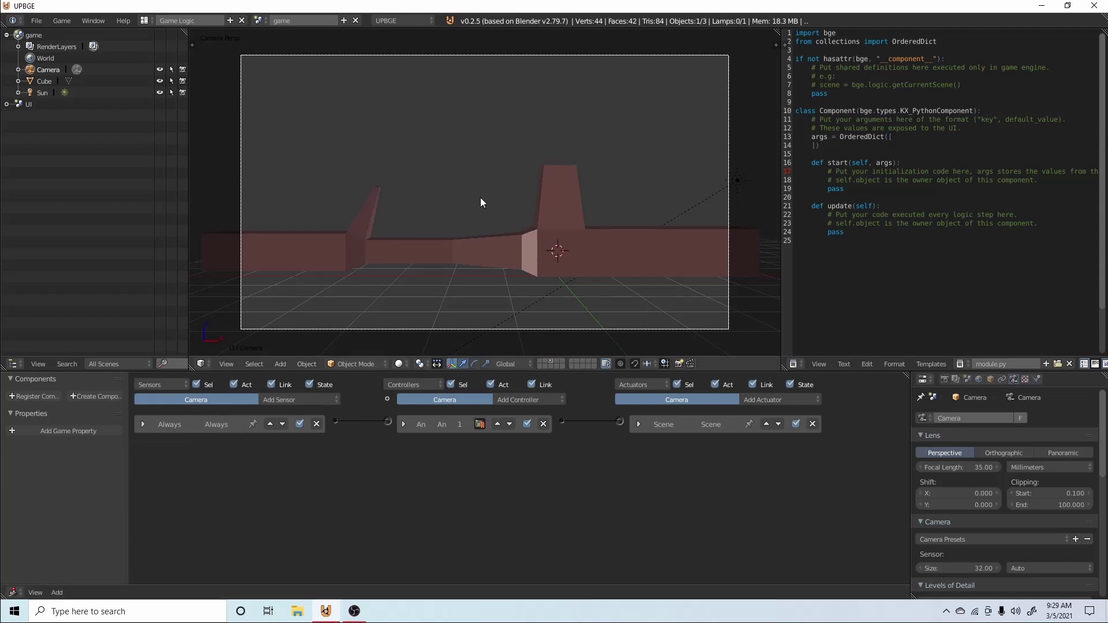
key(p)
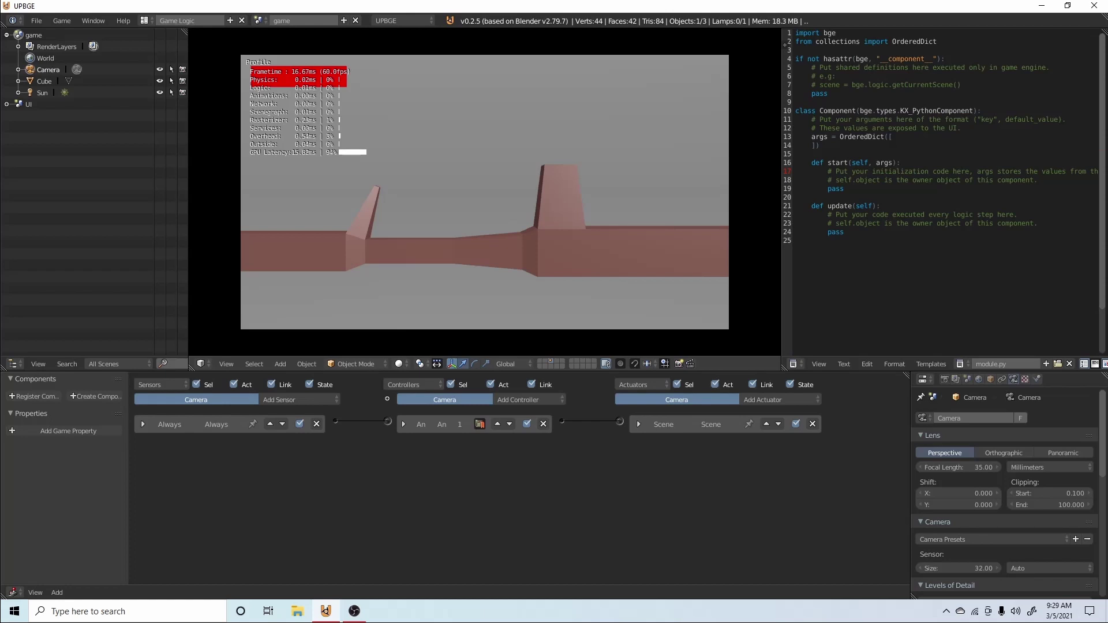
key(Escape)
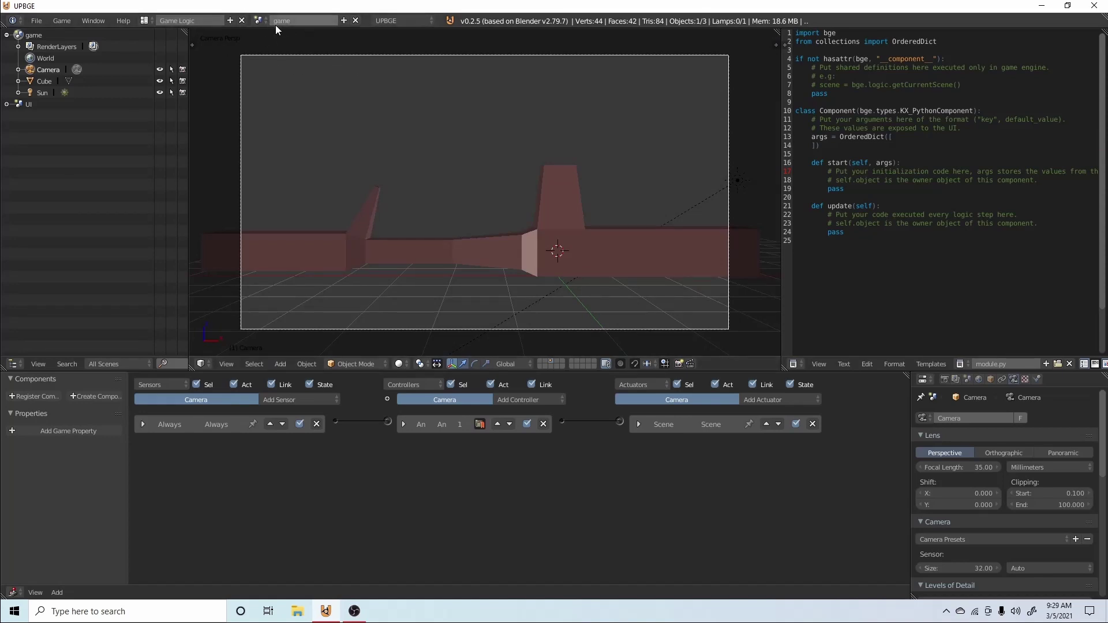
click(258, 20)
click(277, 50)
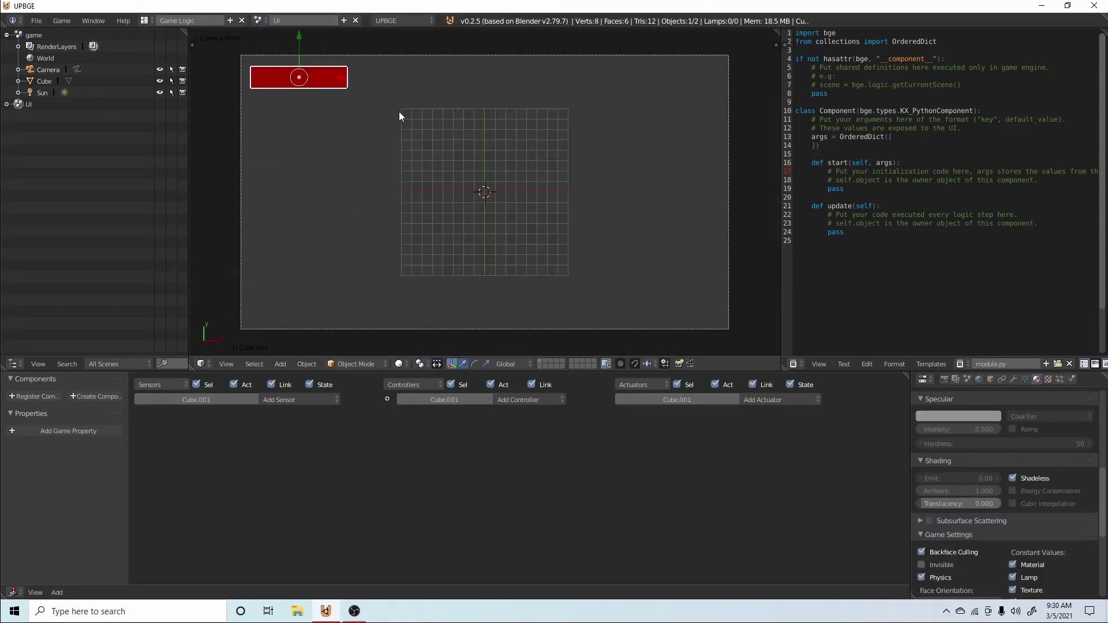
key(s)
key(x)
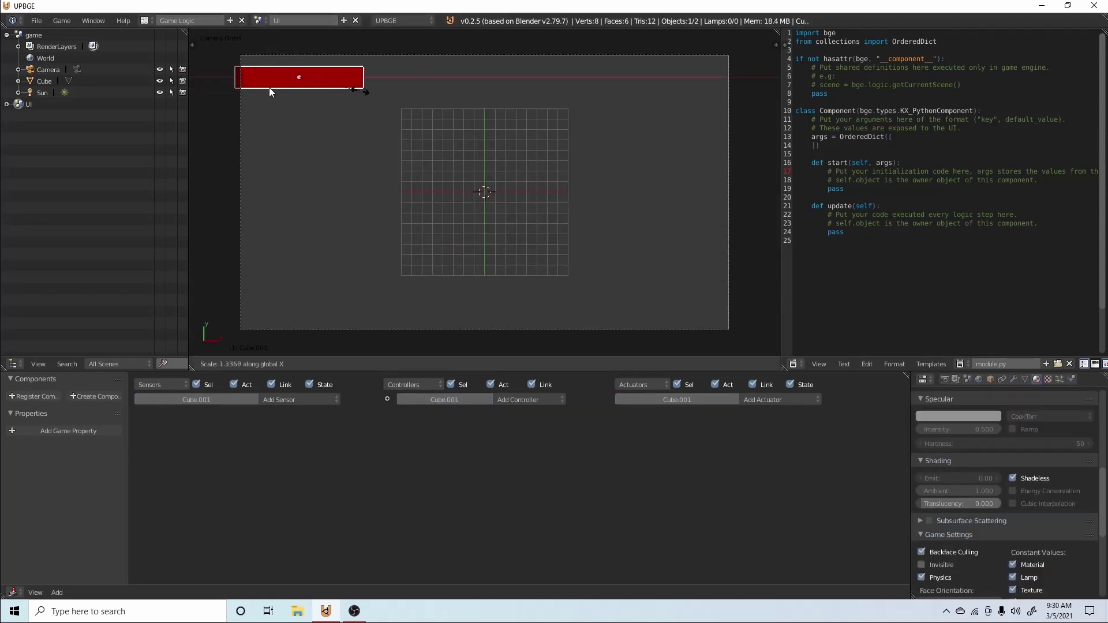
right_click(503, 69)
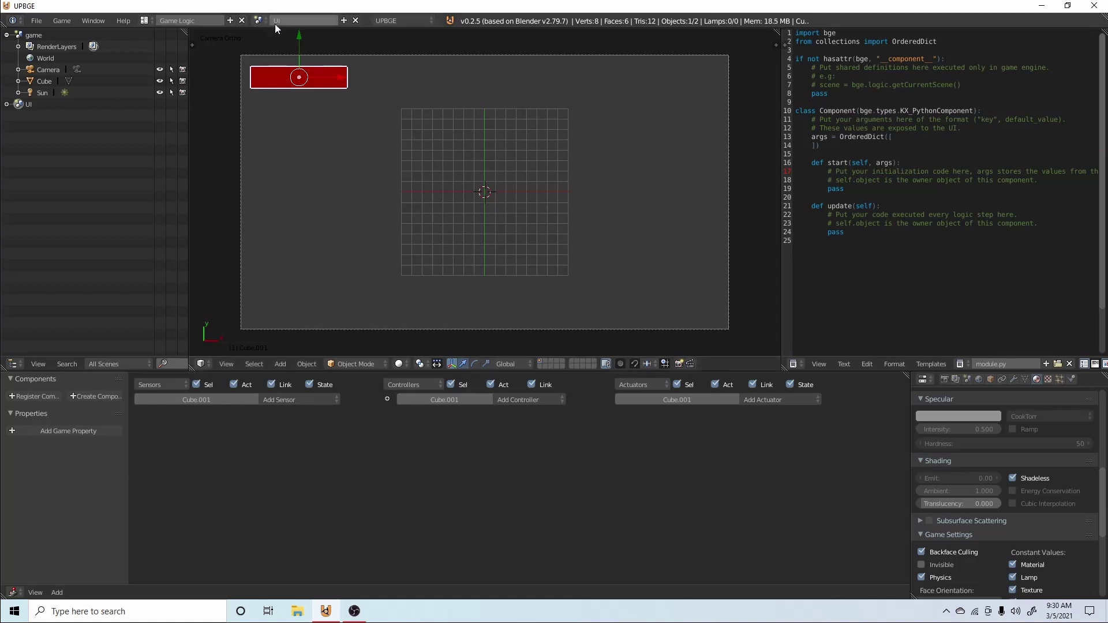
click(258, 20)
click(305, 39)
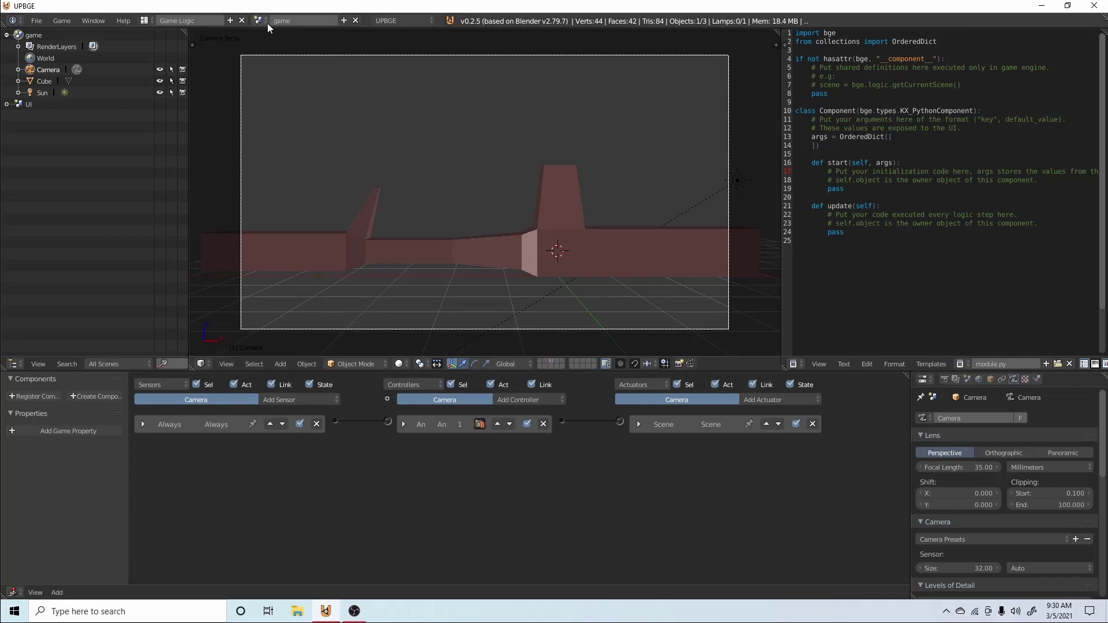
Add a Keyboard sensor triggered by the K key to the game camera and collapse it.
click(292, 403)
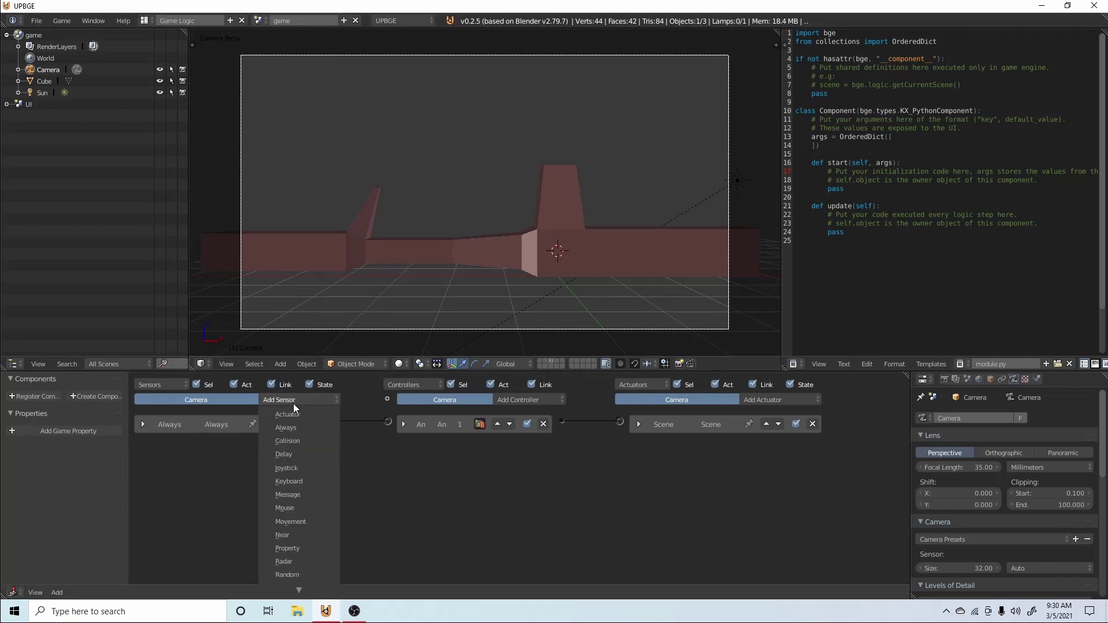
click(295, 484)
click(231, 481)
key(k)
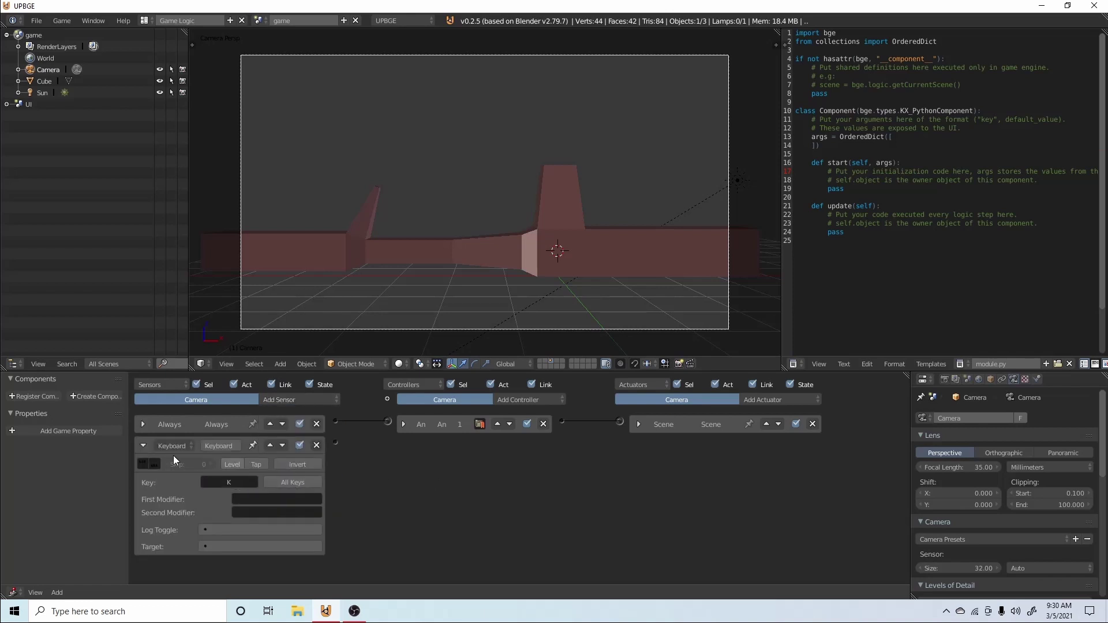
click(142, 445)
Add a second Scene actuator to the camera and link the Keyboard sensor to it through an And controller.
click(791, 398)
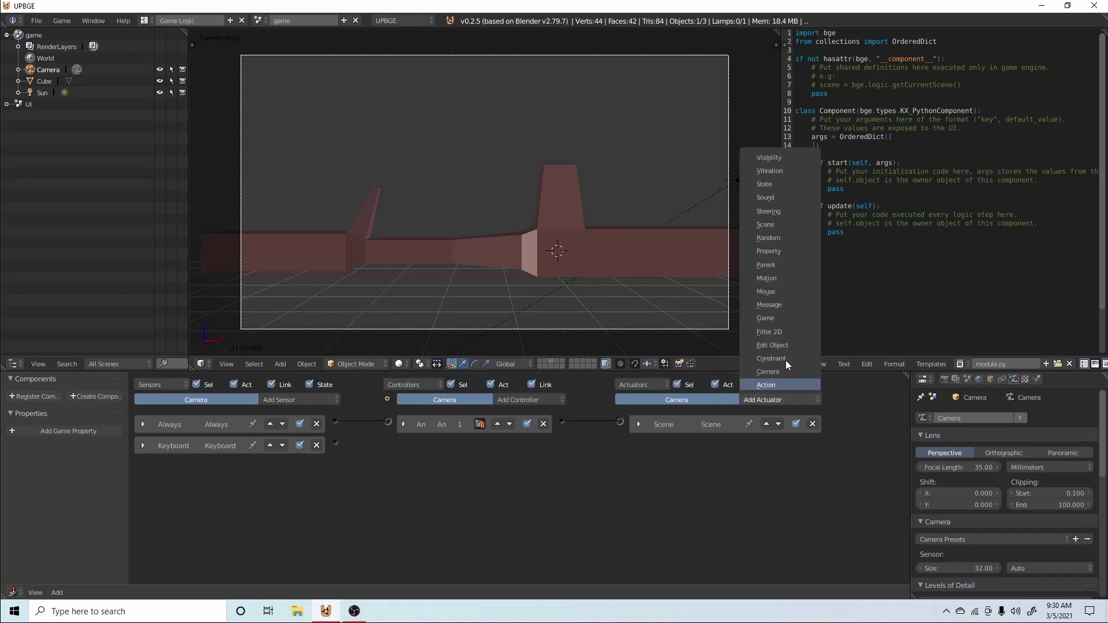
click(781, 224)
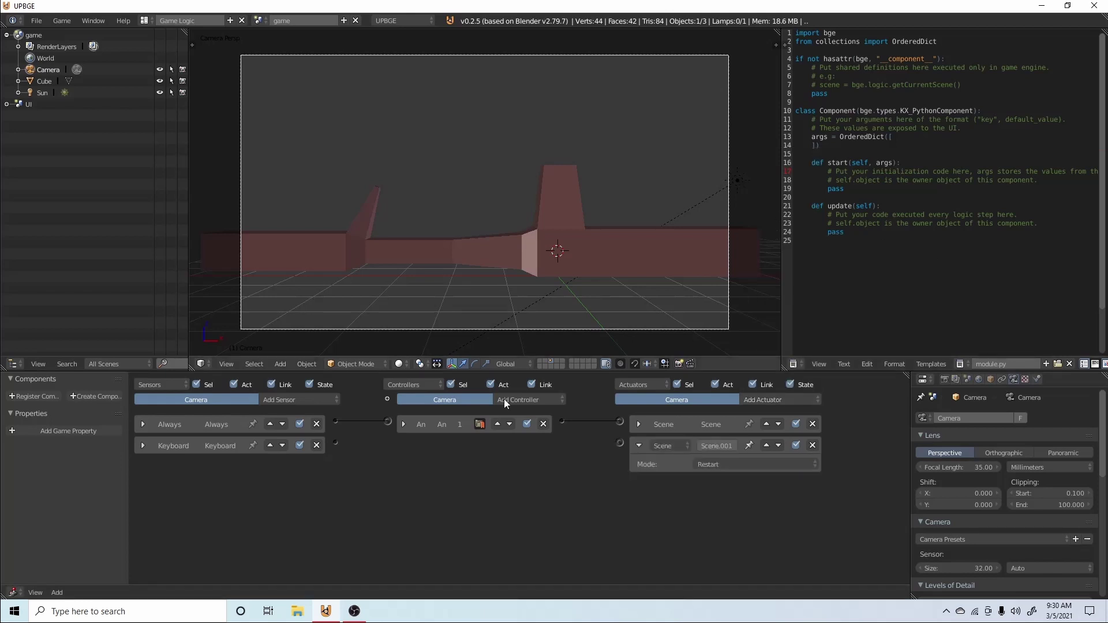
drag(337, 444, 621, 442)
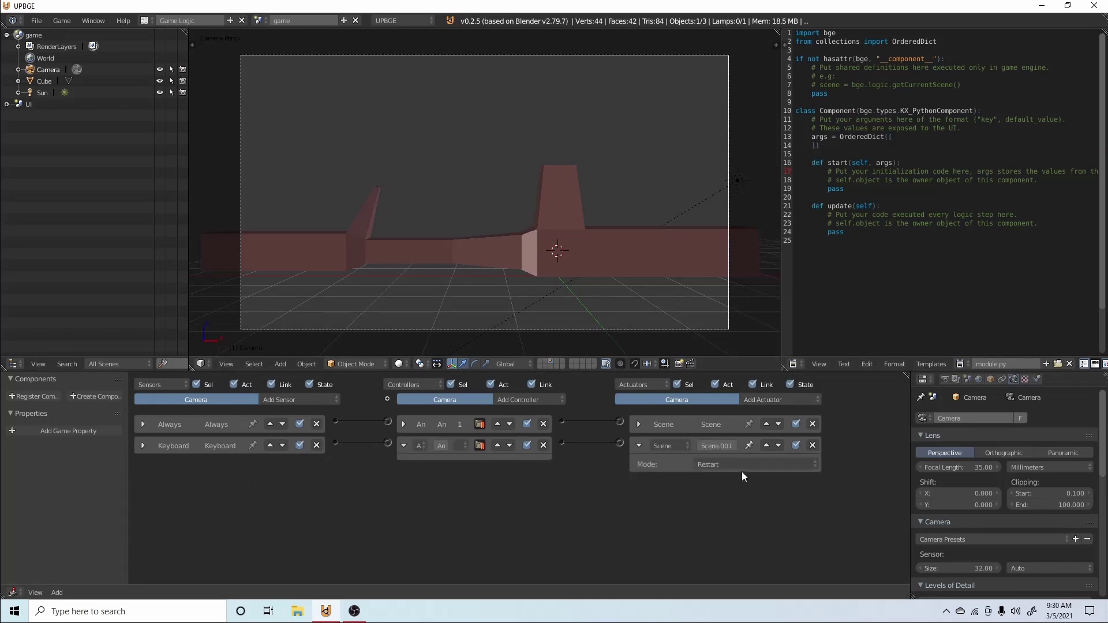
click(743, 465)
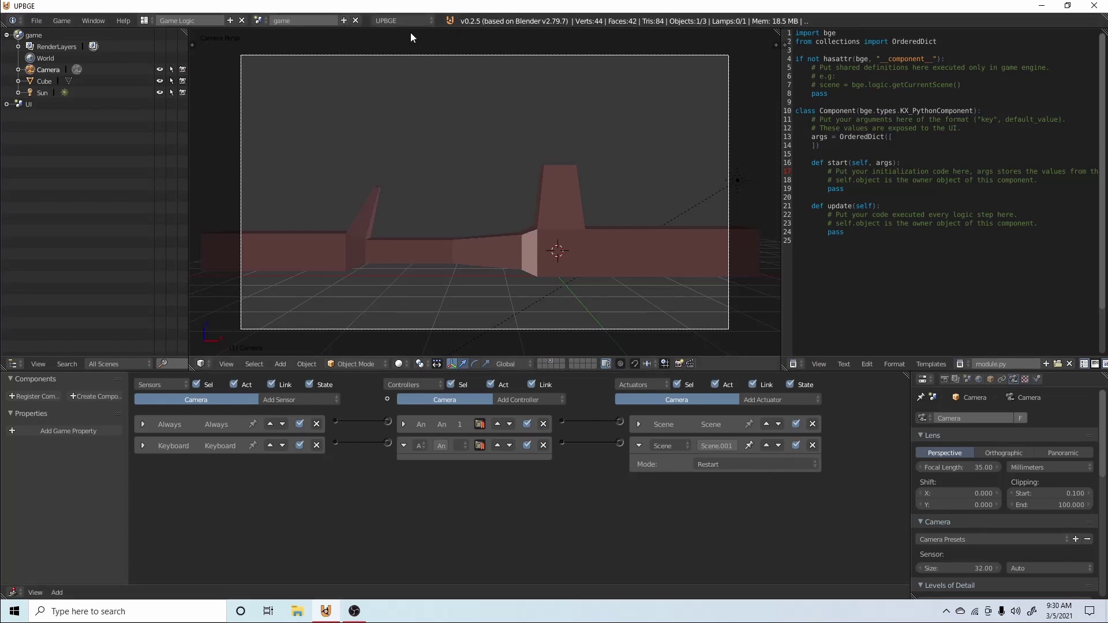
Create a new empty scene, add a camera at the origin aligned for a top-down view, and look through it.
click(343, 21)
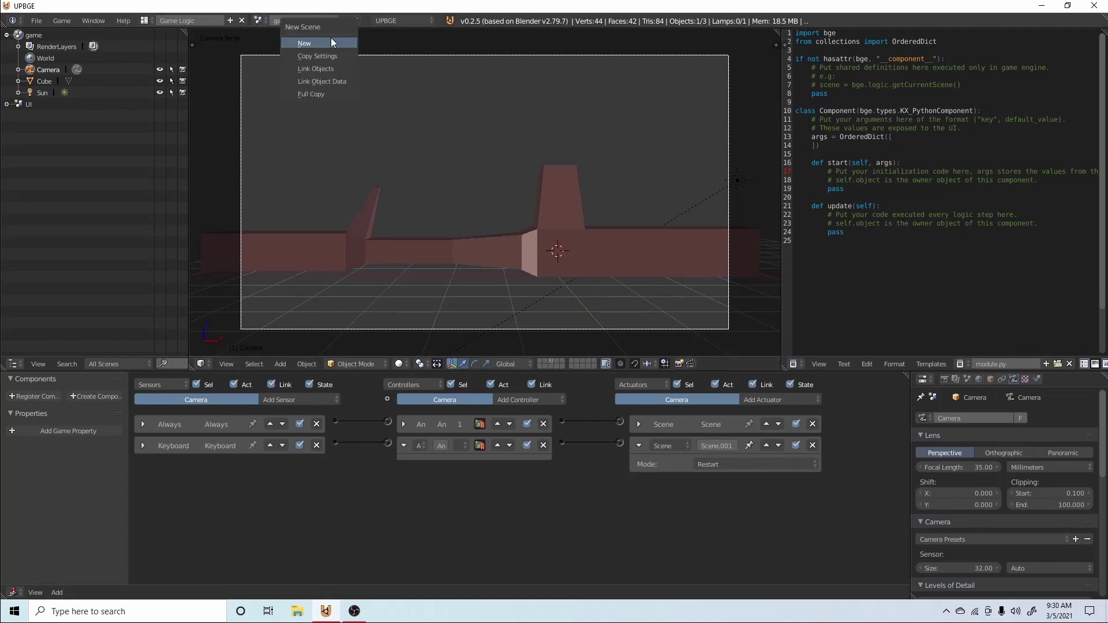
click(330, 37)
key(KP_7)
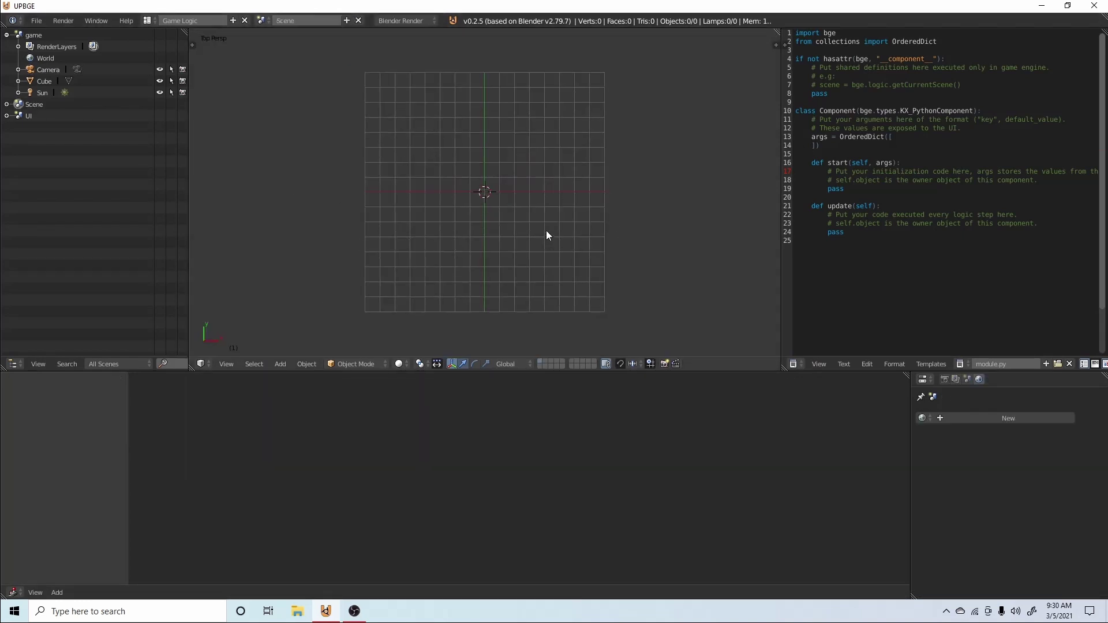
key(shift+a)
click(515, 350)
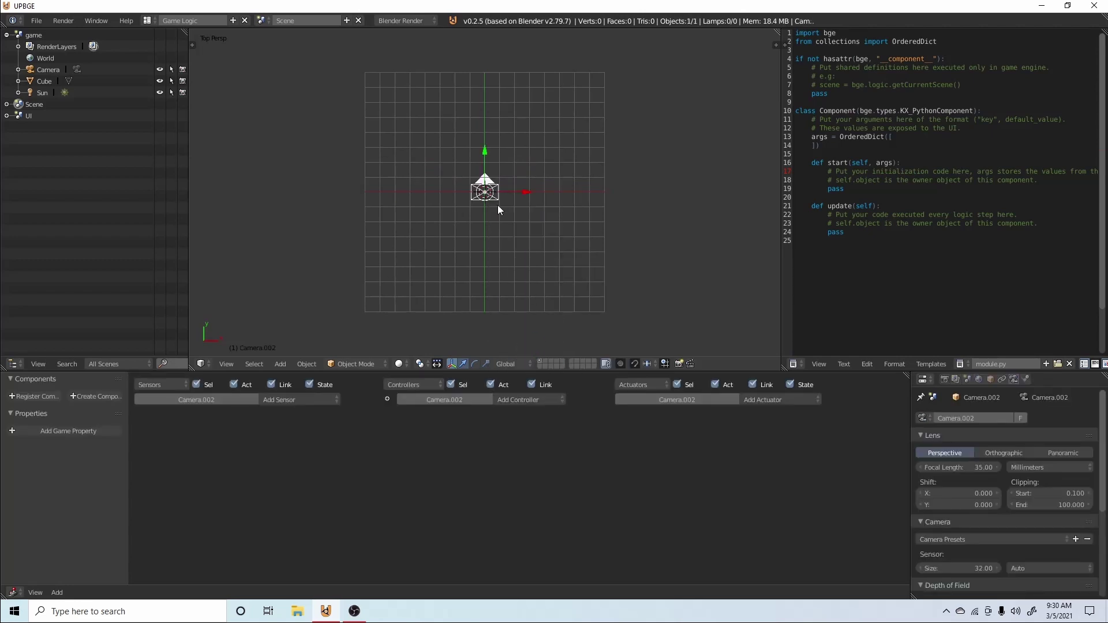
key(KP_0)
Raise the camera along its local Z axis until the whole grid fits inside the frame.
key(g)
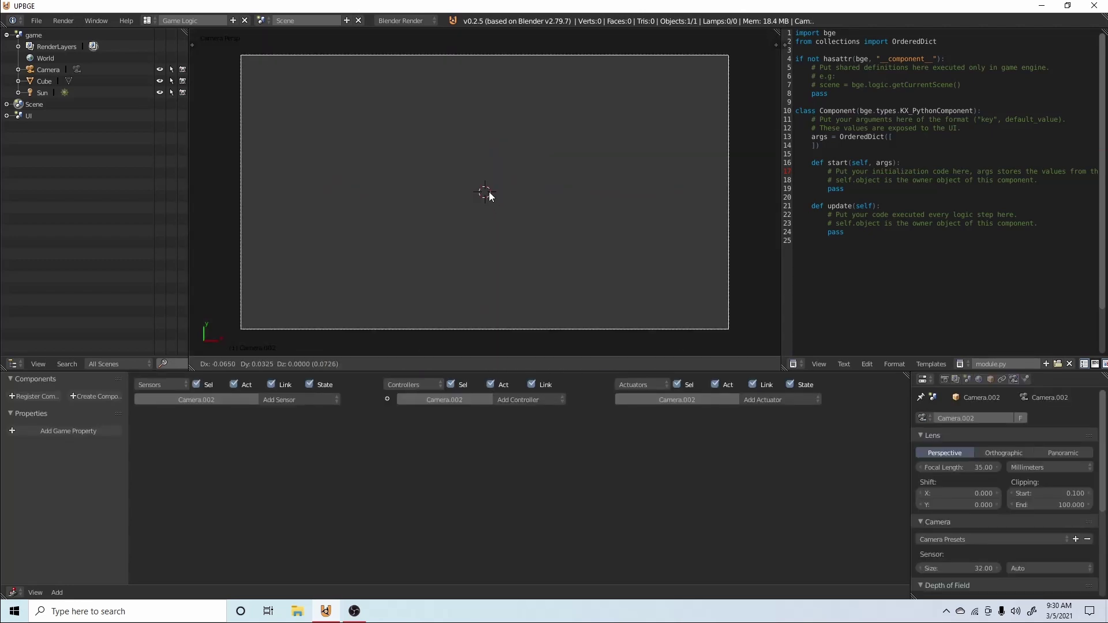
key(z)
key(z)
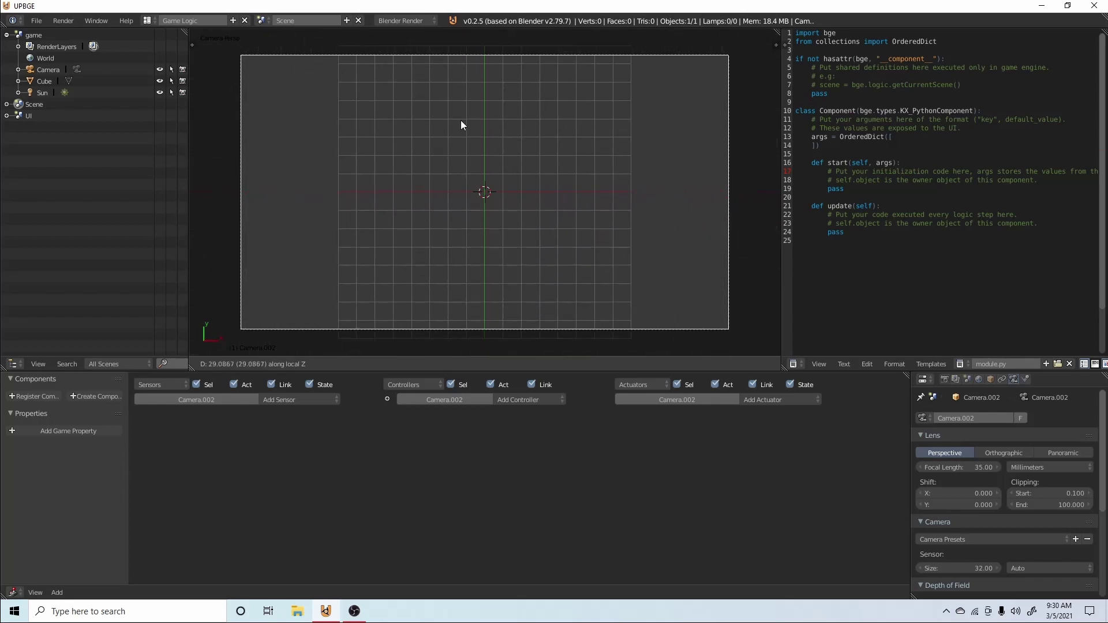
click(601, 187)
Add a text object at the origin and replace its content with "Game Over".
key(shift+a)
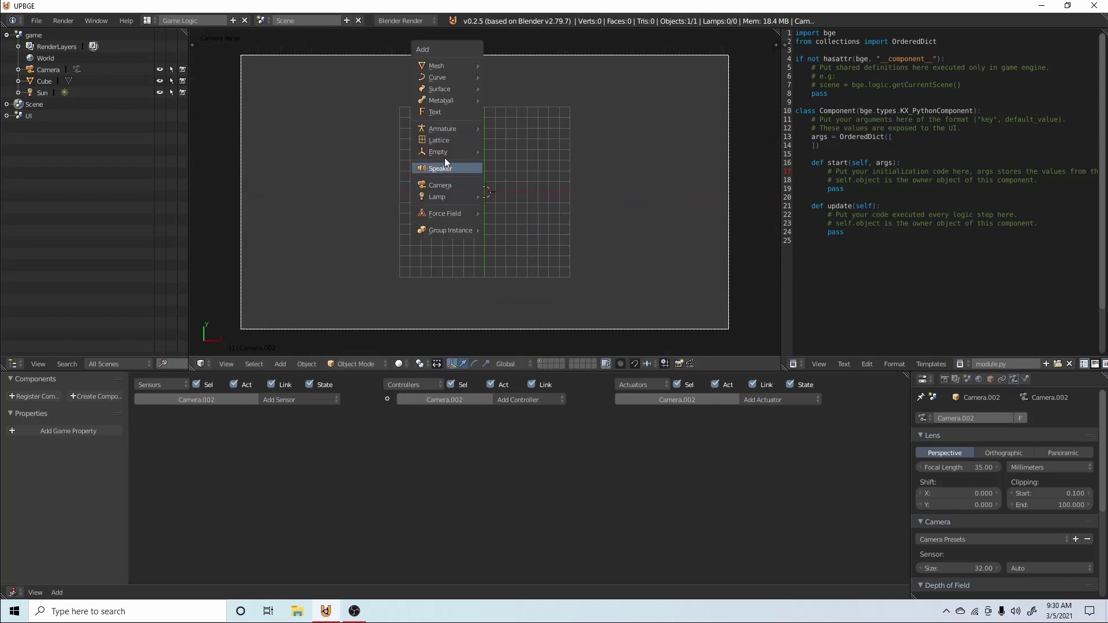
click(453, 113)
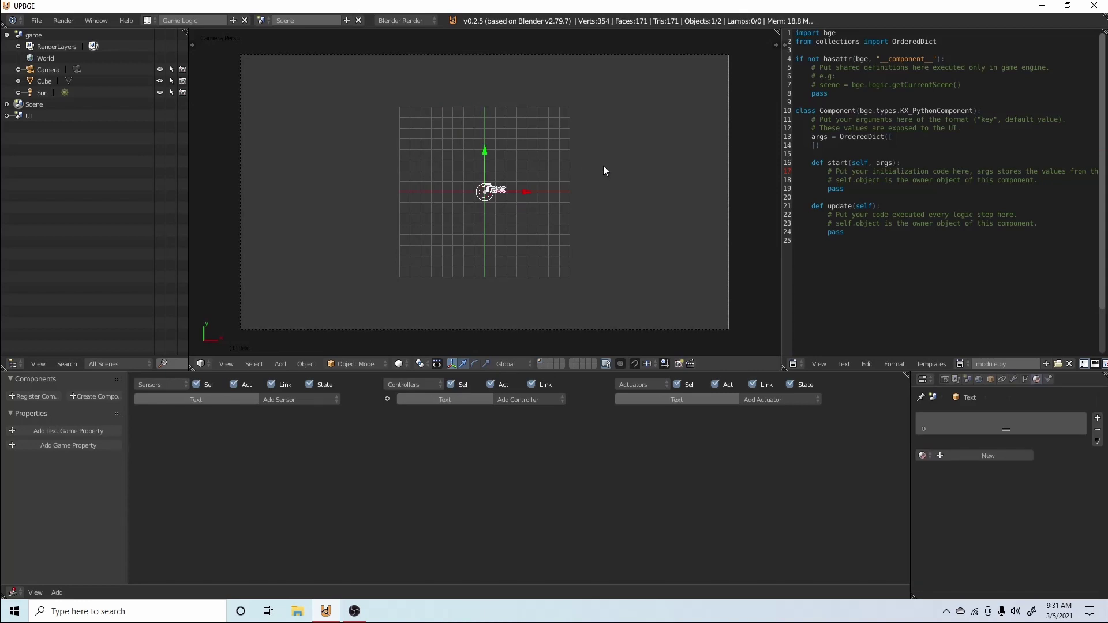
key(Tab)
key(BackSpace)
key(BackSpace)
key(BackSpace)
key(BackSpace)
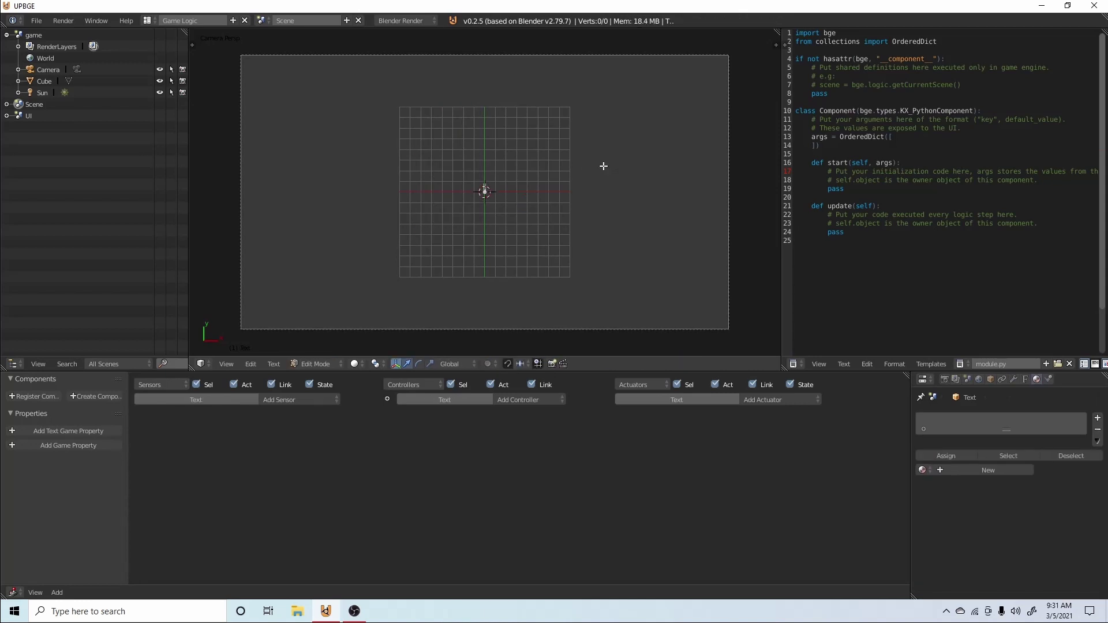
text(Sc)
text(me Ove)
text(r)
key(Tab)
Enlarge the Game Over text several times and shift it along the X axis until it is centered in the frame.
key(g)
key(x)
click(499, 193)
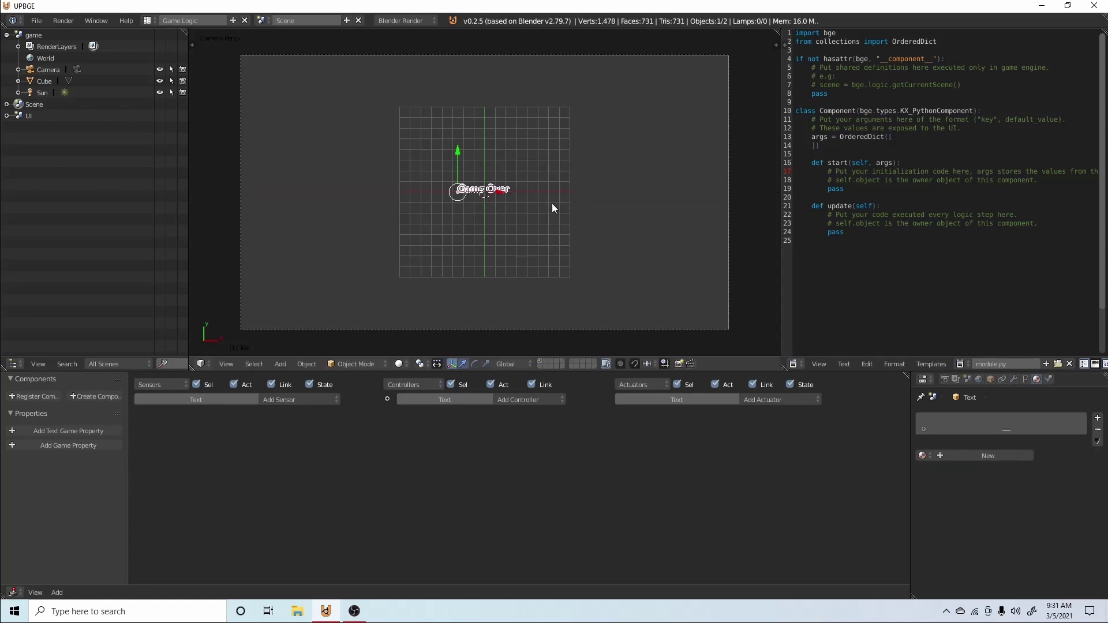
key(s)
click(726, 244)
key(g)
key(x)
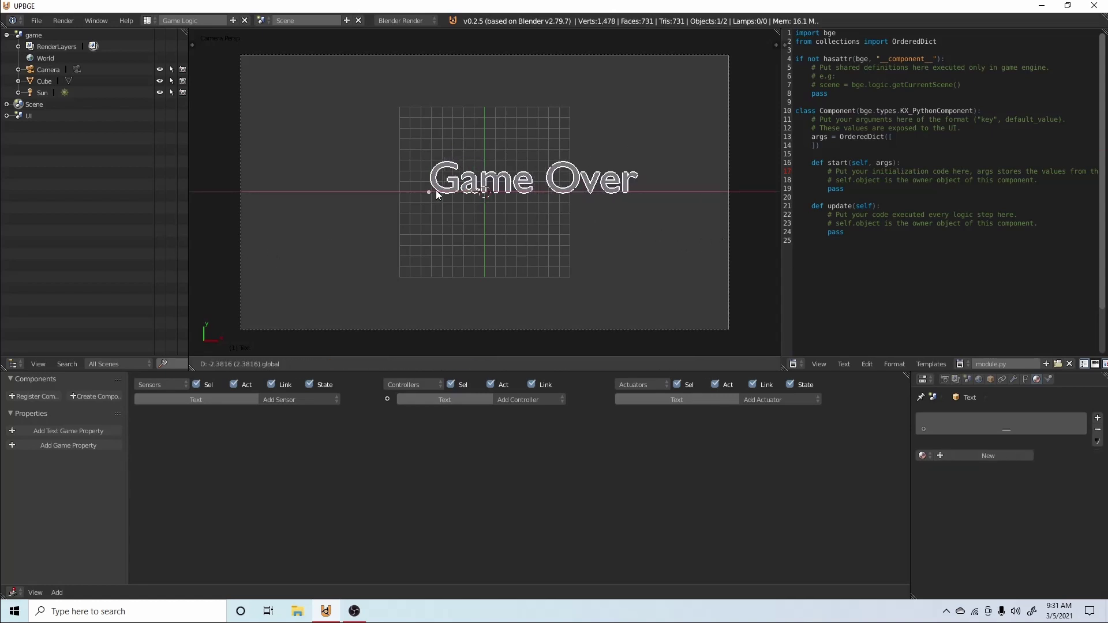
click(410, 191)
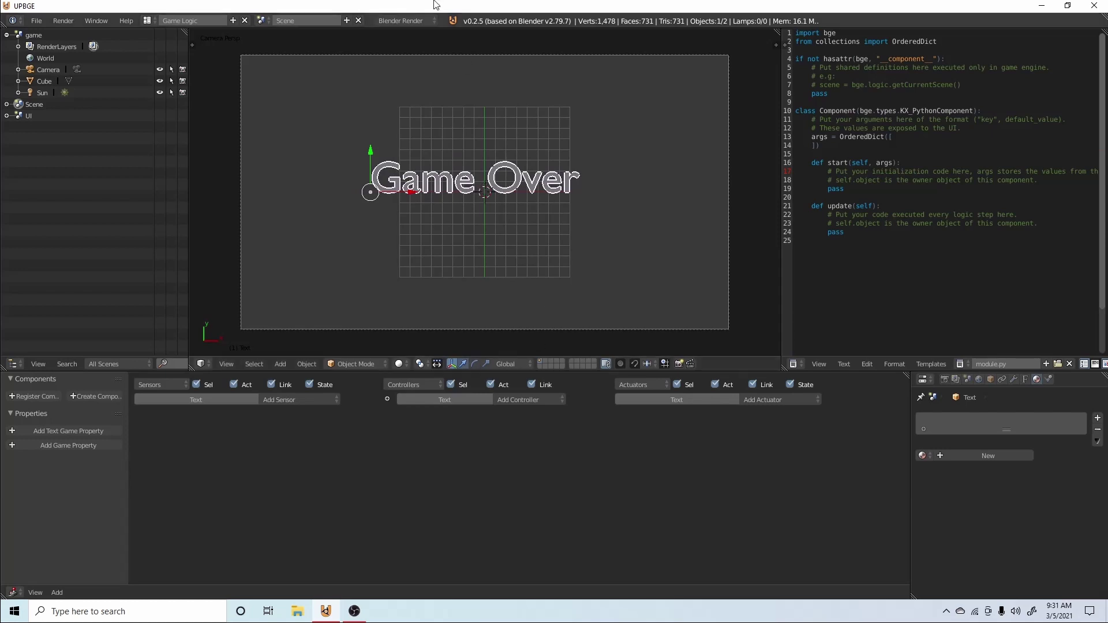
Switch the render engine to UPBGE and run the game to preview the Game Over text.
click(406, 22)
click(412, 47)
key(p)
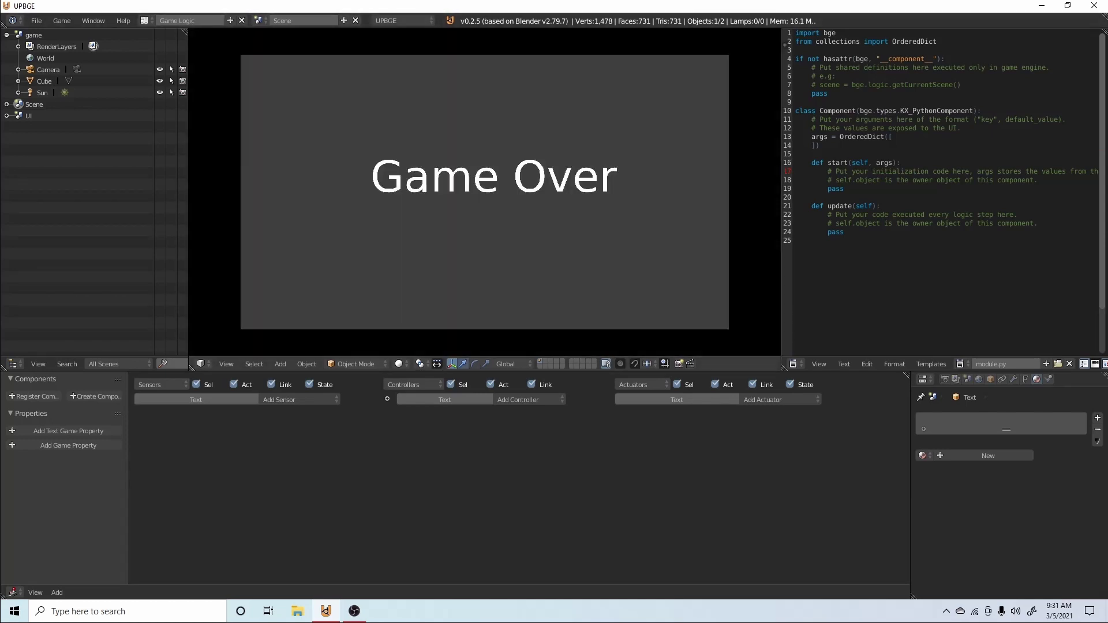
key(Escape)
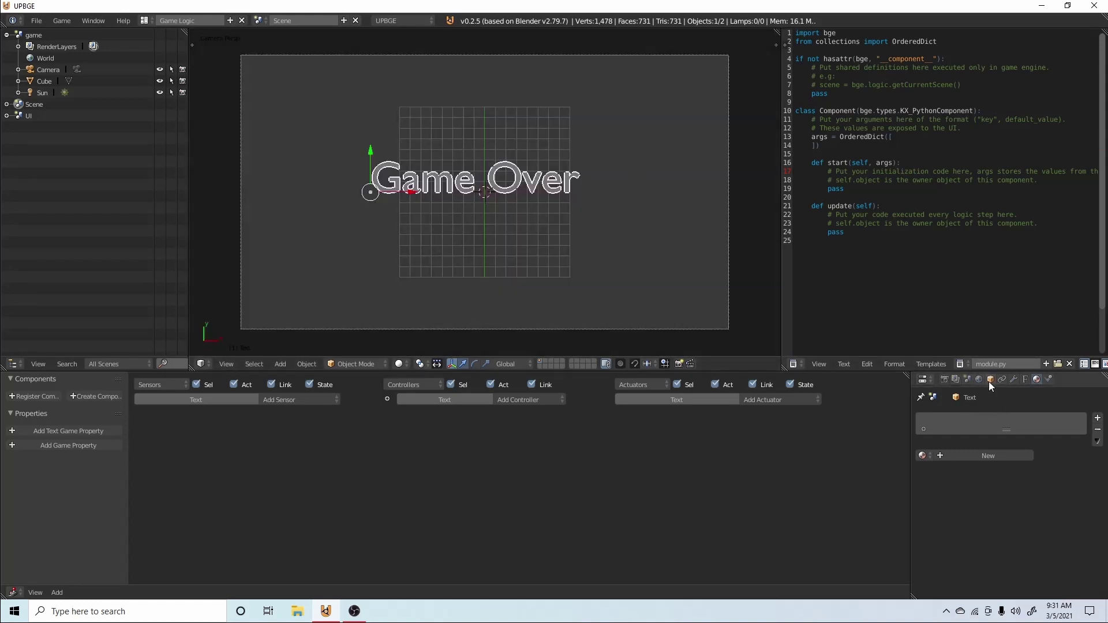
Set the Game Over text's object color to red and test-run the game to check it.
click(991, 380)
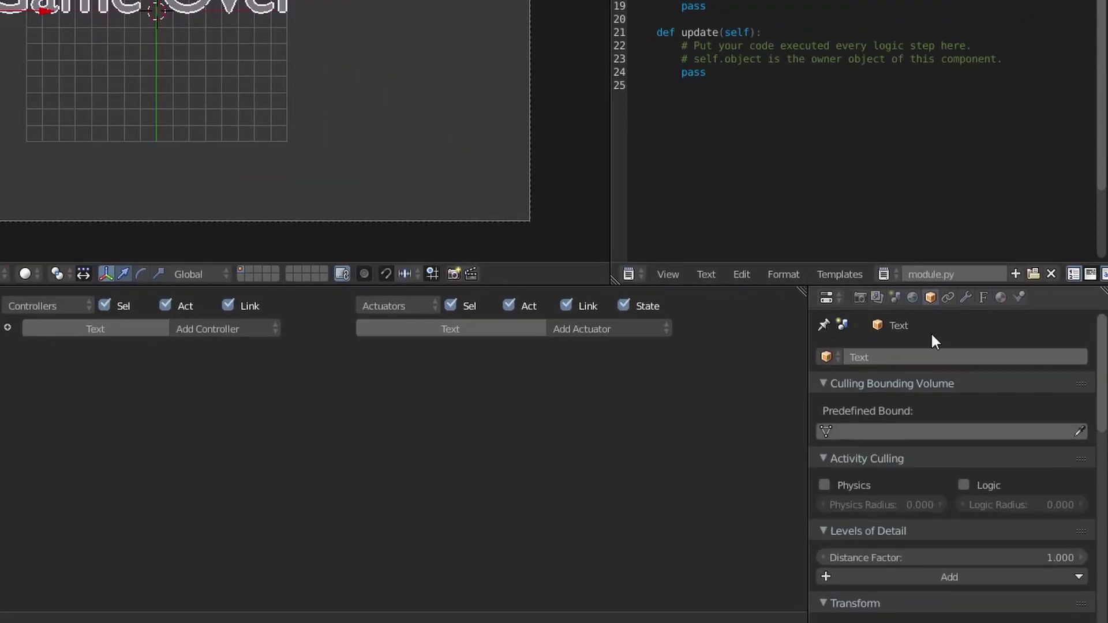
scroll(930, 338, down, 5)
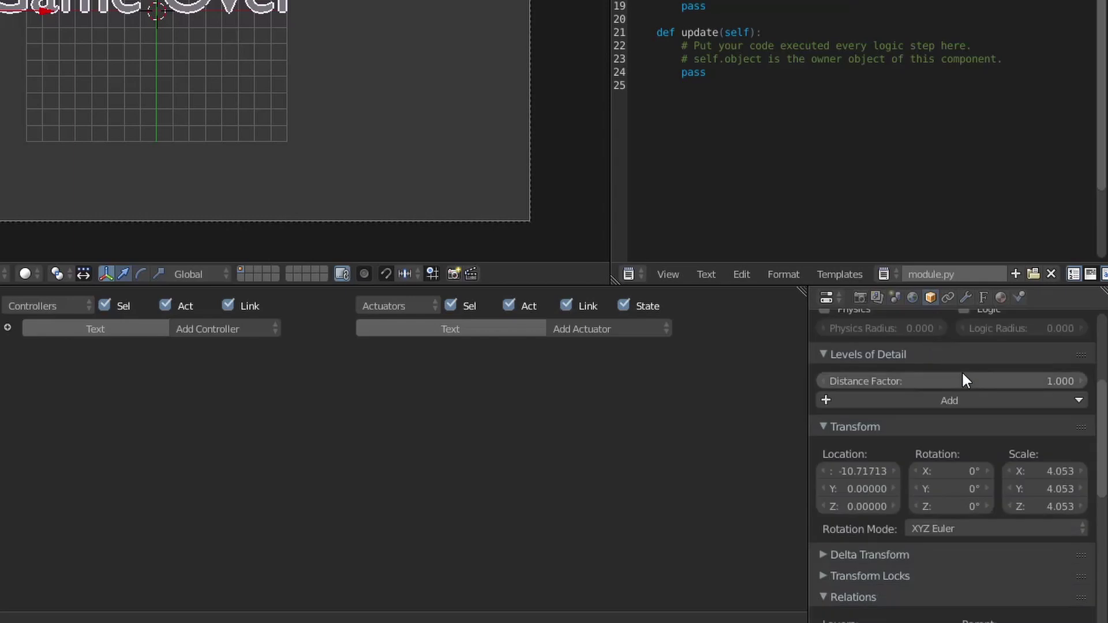
scroll(892, 555, down, 12)
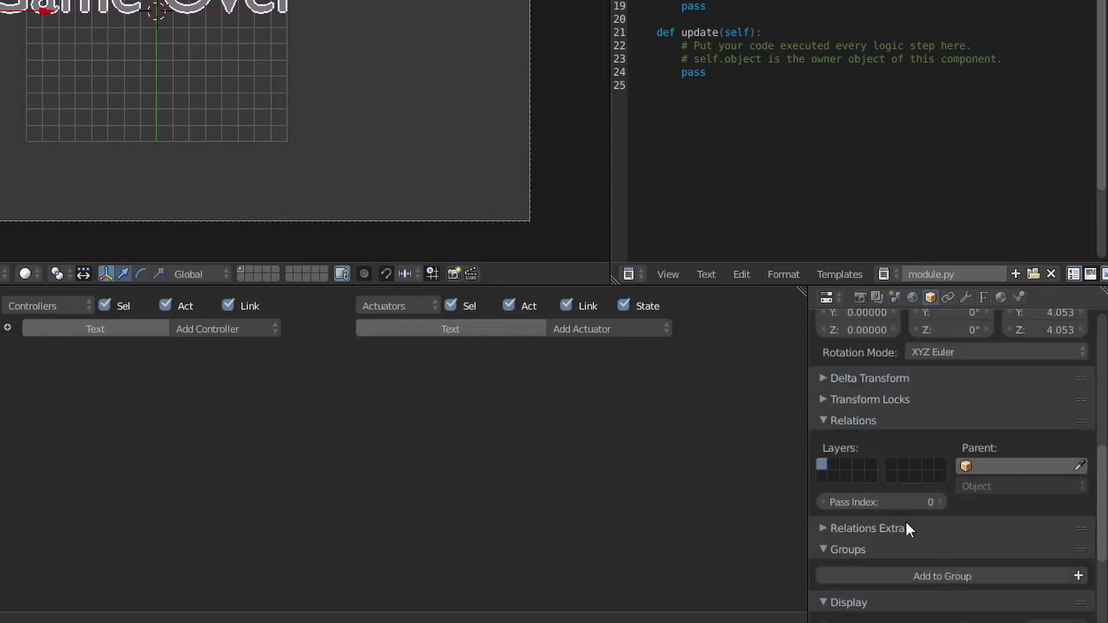
click(1042, 525)
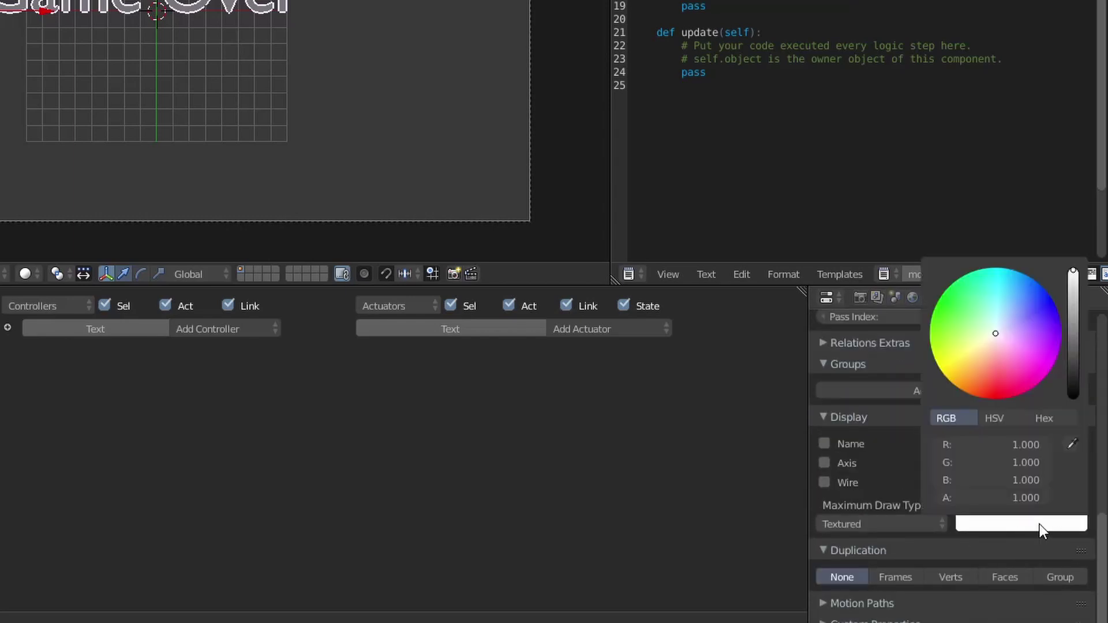
click(990, 383)
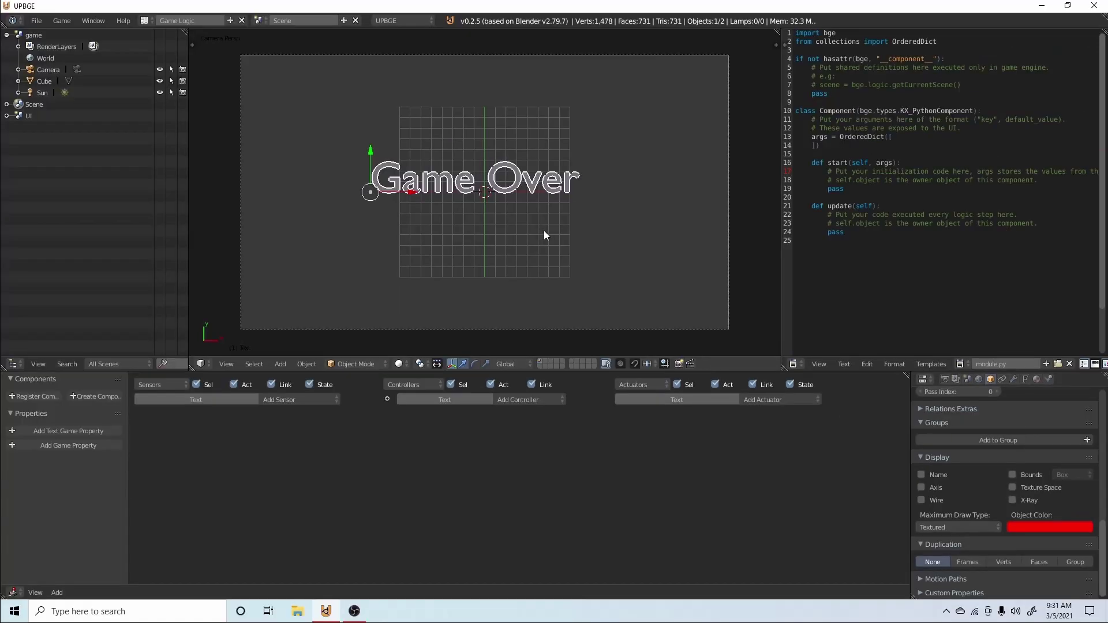
key(p)
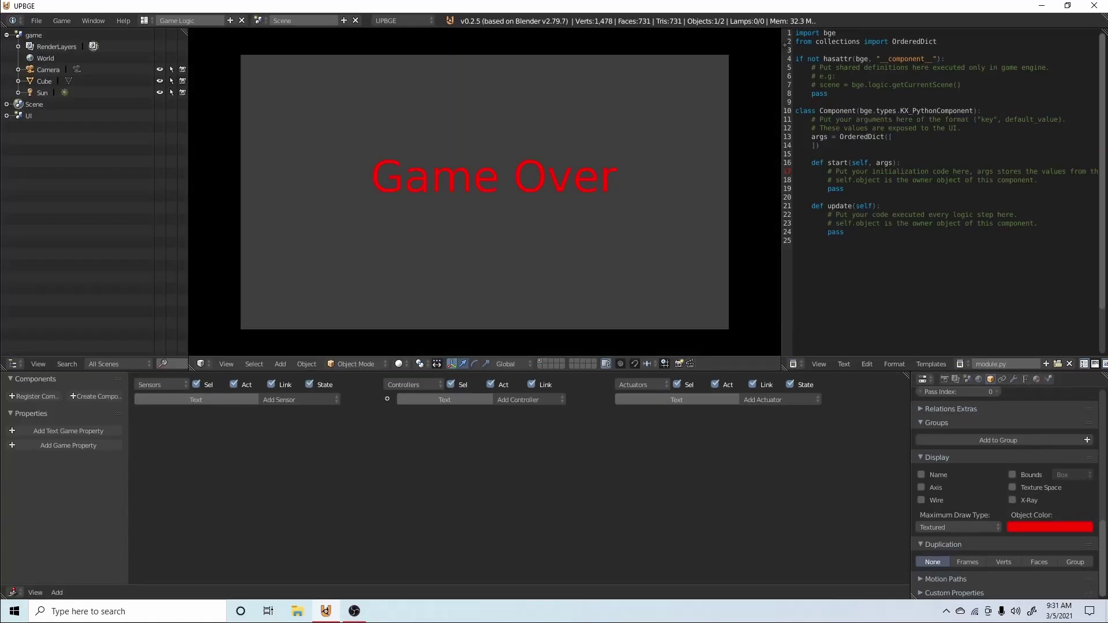
key(Escape)
drag(417, 196, 414, 192)
key(p)
key(Escape)
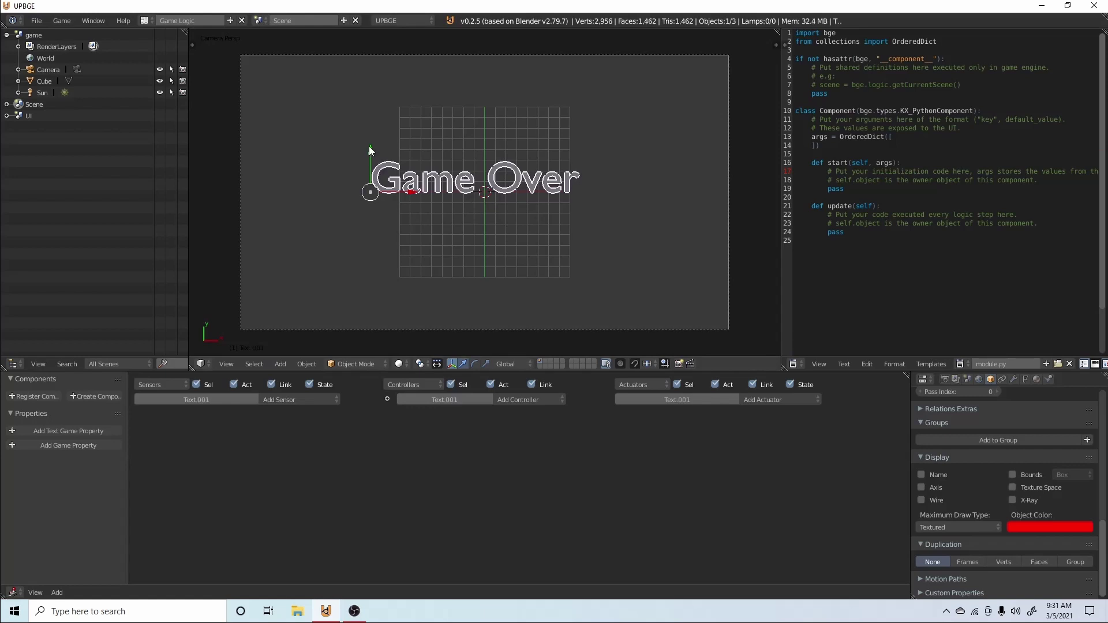
Duplicate the Game Over text, place the copy just below the original, and scale it down slightly.
key(shift+d)
click(368, 187)
key(s)
click(660, 234)
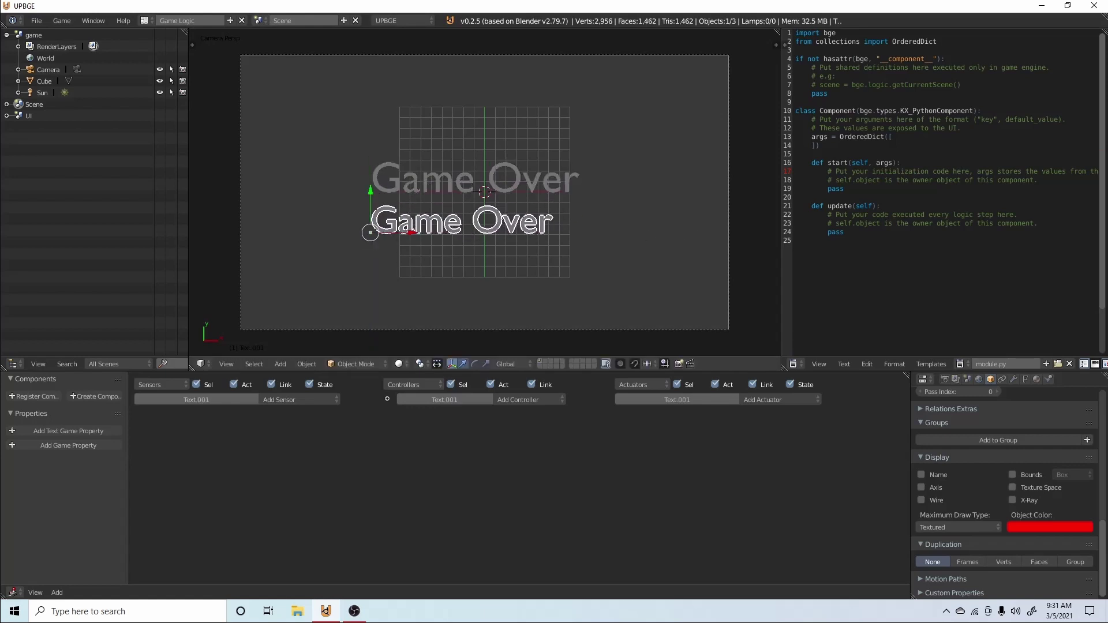
Shift the smaller text copy along the X axis until it sits centered beneath the original, test-running after each move.
key(p)
key(Escape)
key(g)
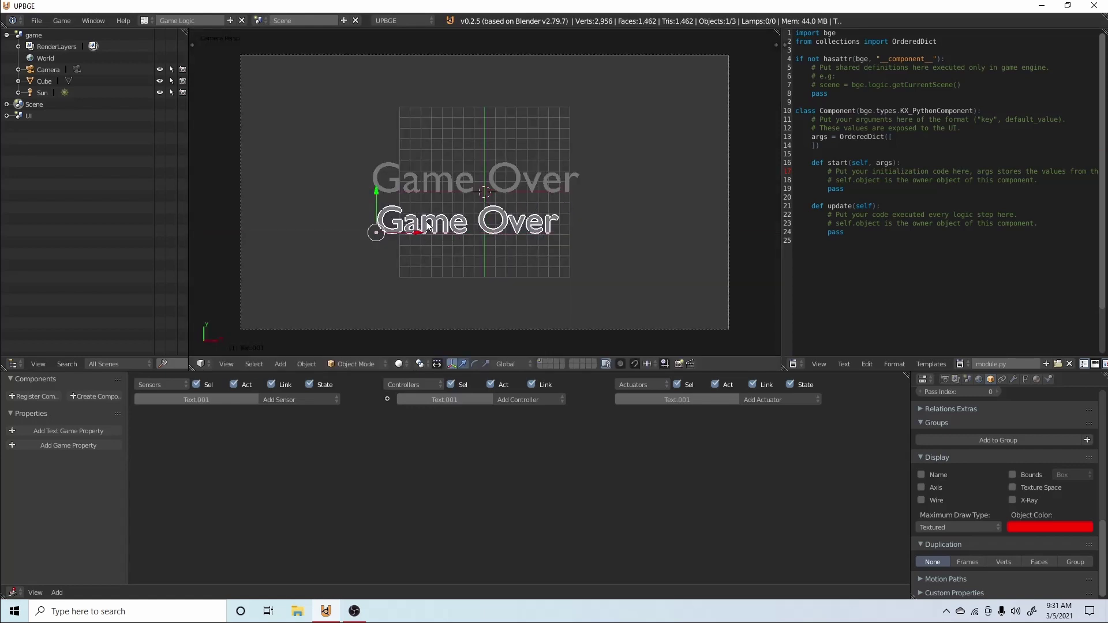
click(430, 228)
key(p)
key(Escape)
key(g)
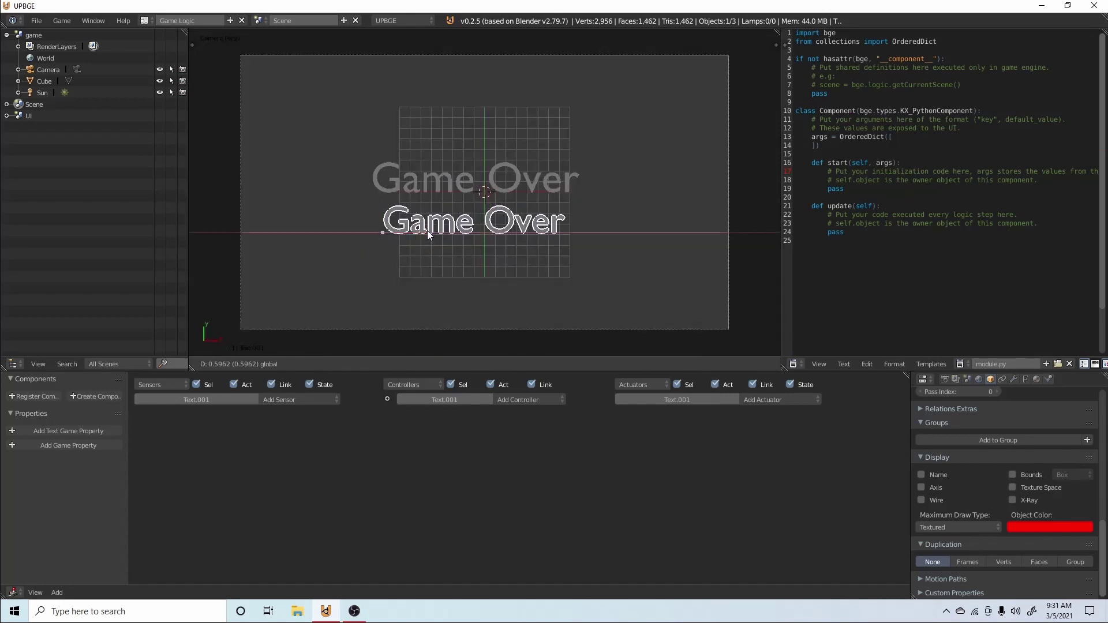
click(431, 230)
key(p)
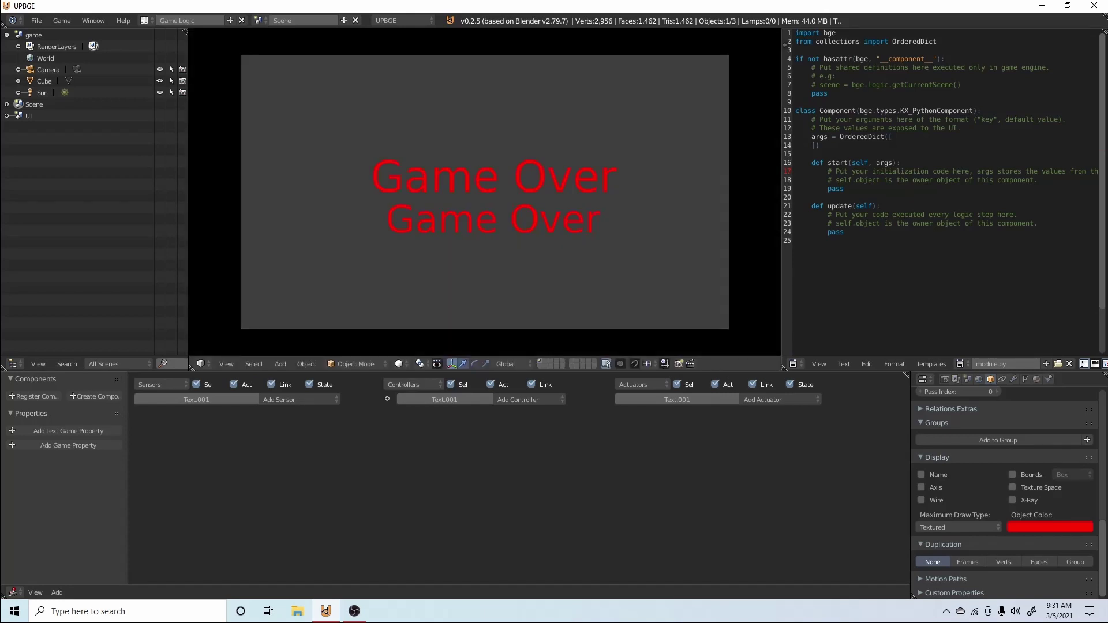
key(Escape)
Replace the content of the lower text object with "Restart".
key(Tab)
key(BackSpace)
key(BackSpace)
key(BackSpace)
key(BackSpace)
key(BackSpace)
key(BackSpace)
key(BackSpace)
key(BackSpace)
key(BackSpace)
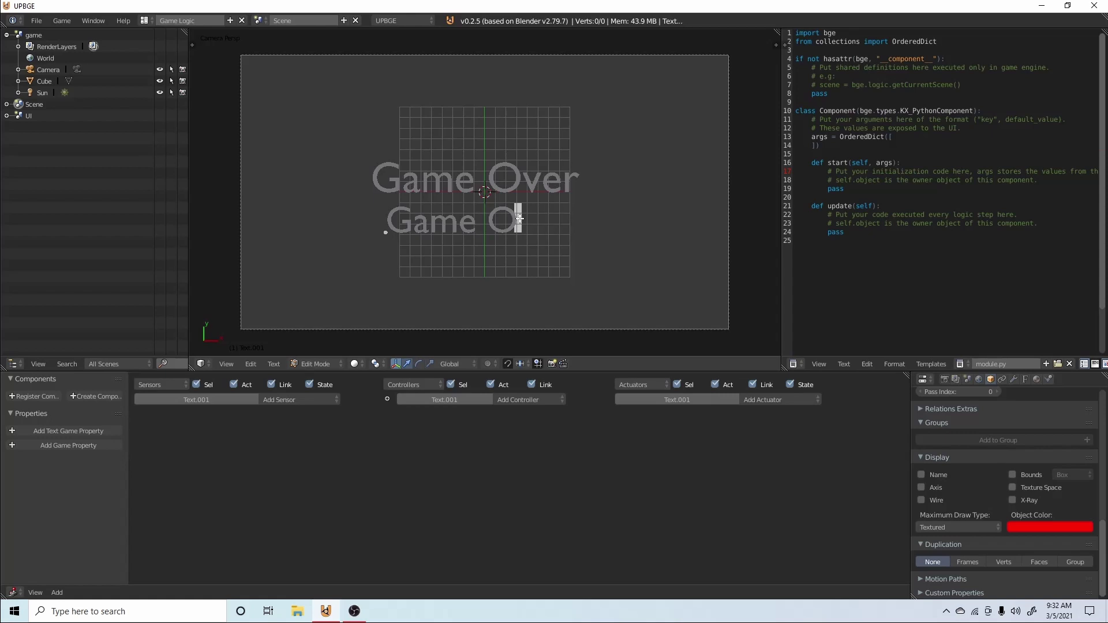
text(Resyt)
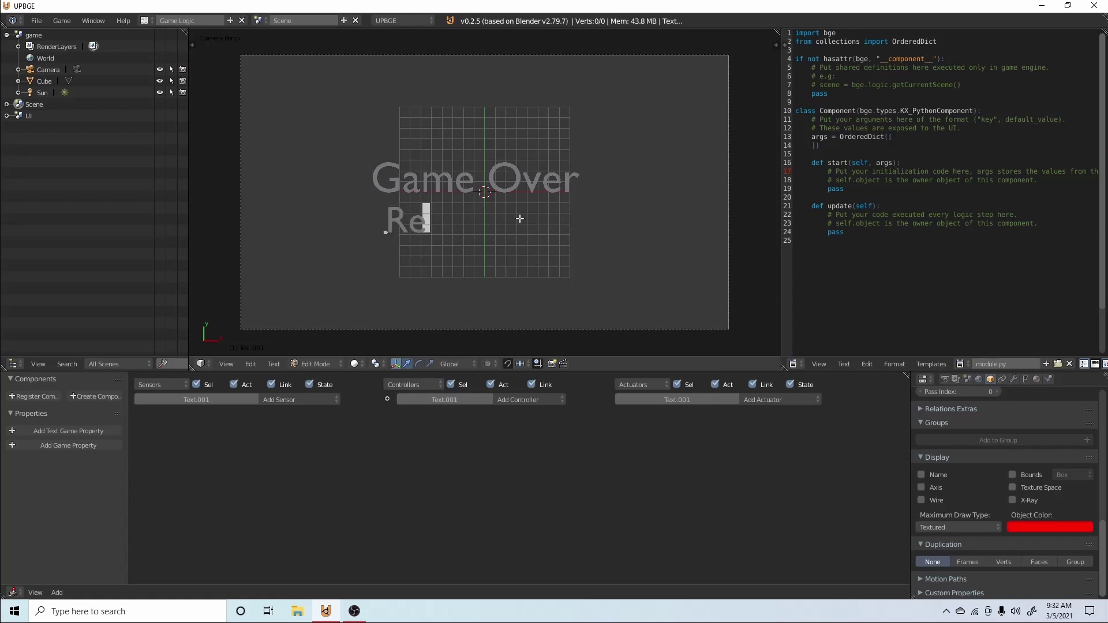
key(BackSpace)
key(BackSpace)
text(tar)
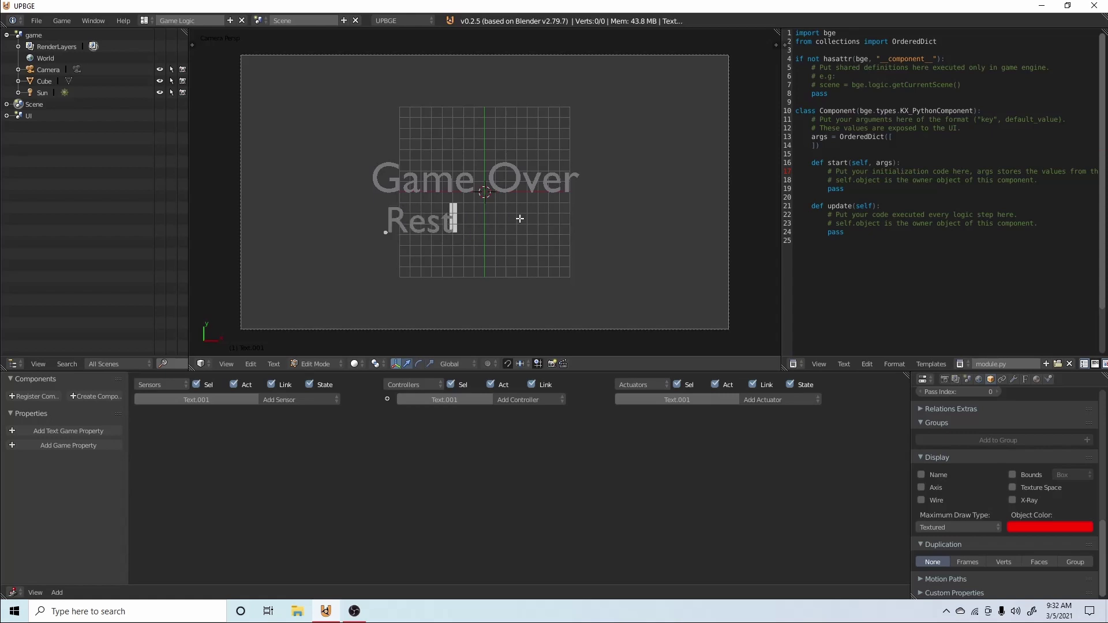
key(BackSpace)
key(BackSpace)
key(BackSpace)
key(BackSpace)
text(start)
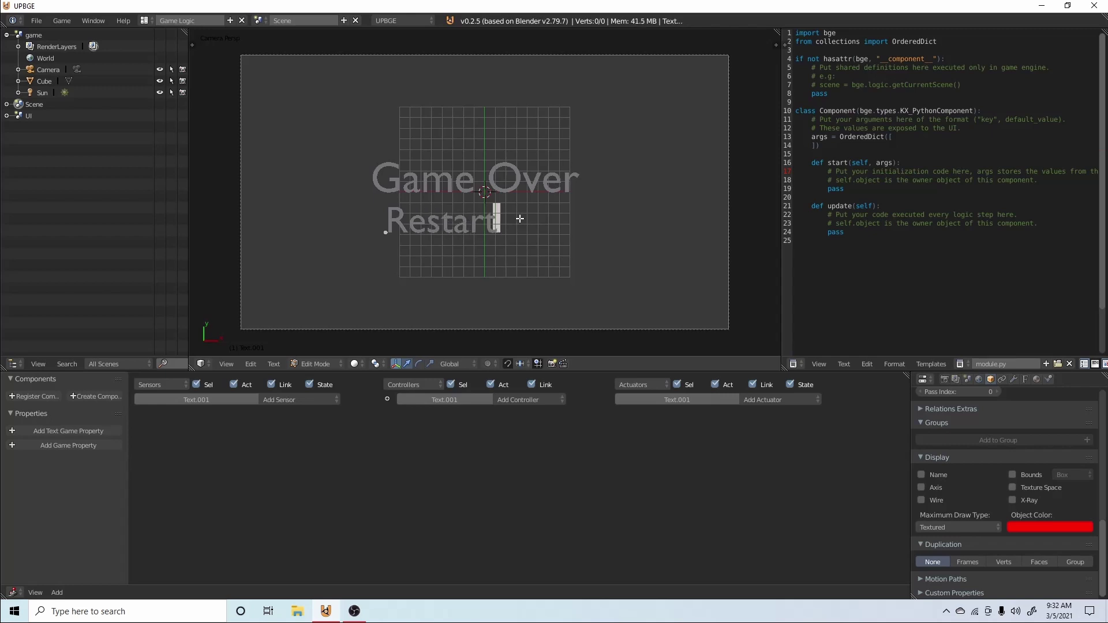
key(Tab)
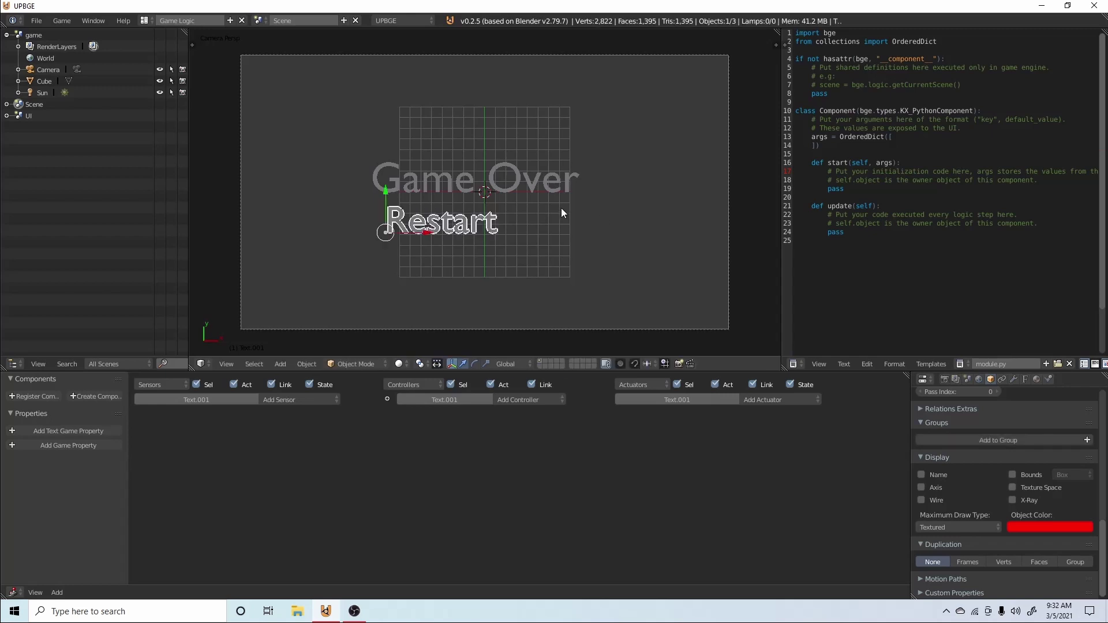
Preview the game and shift the Restart text along the X axis to center it beneath Game Over.
key(p)
key(Escape)
drag(424, 233, 467, 239)
Darken the Restart text's object color to a deep red and test-run the game to check it.
click(1072, 527)
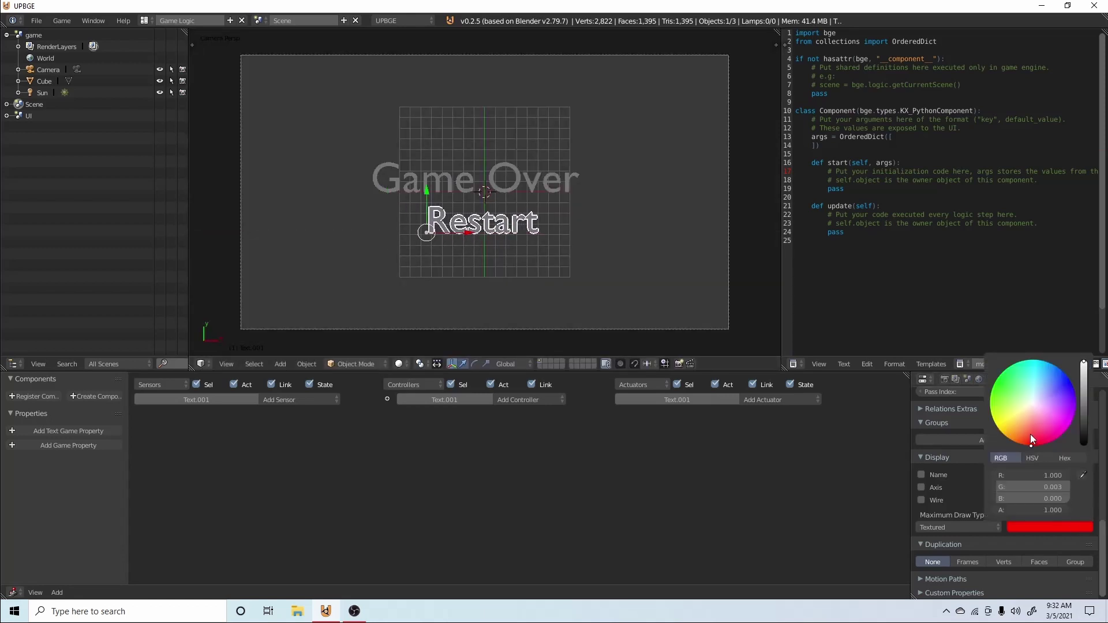
drag(1091, 416, 1090, 431)
key(p)
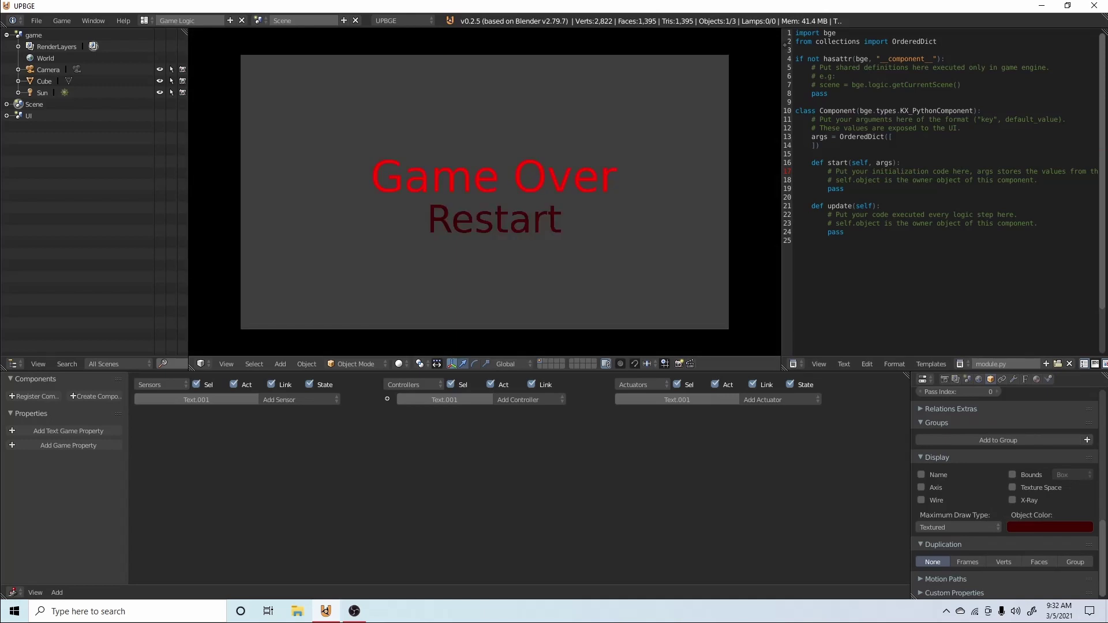
key(Escape)
key(ctrl+o)
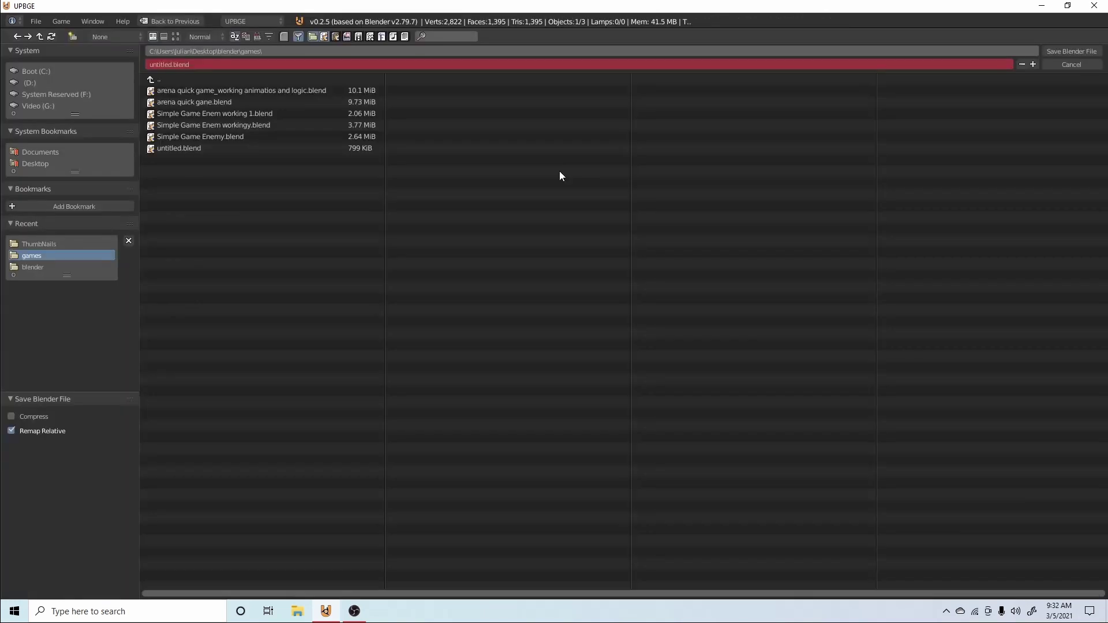
key(Escape)
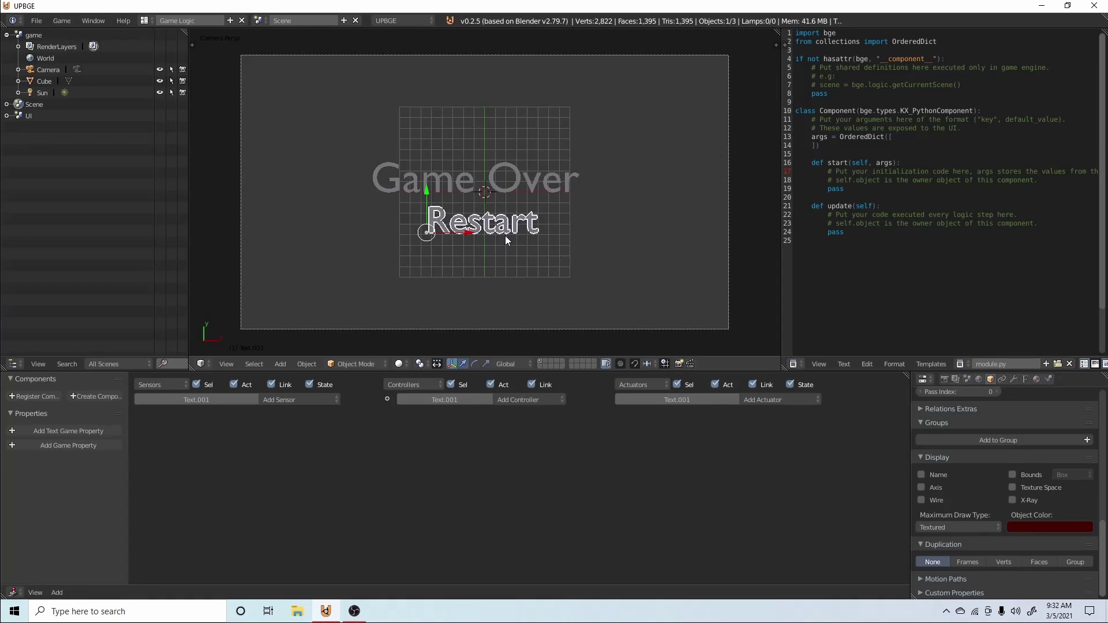
Add a plane and move it along the X and Y axes until it is centered on the Restart text.
key(shift+a)
key(Escape)
key(shift+a)
mouse_move(473, 191)
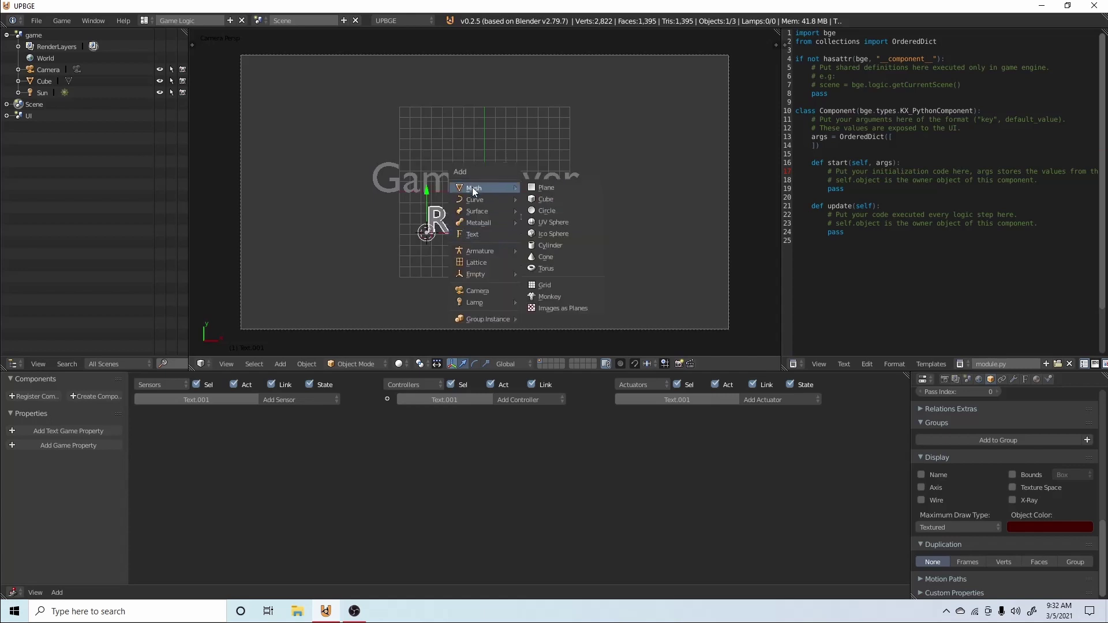
click(542, 188)
key(g)
key(x)
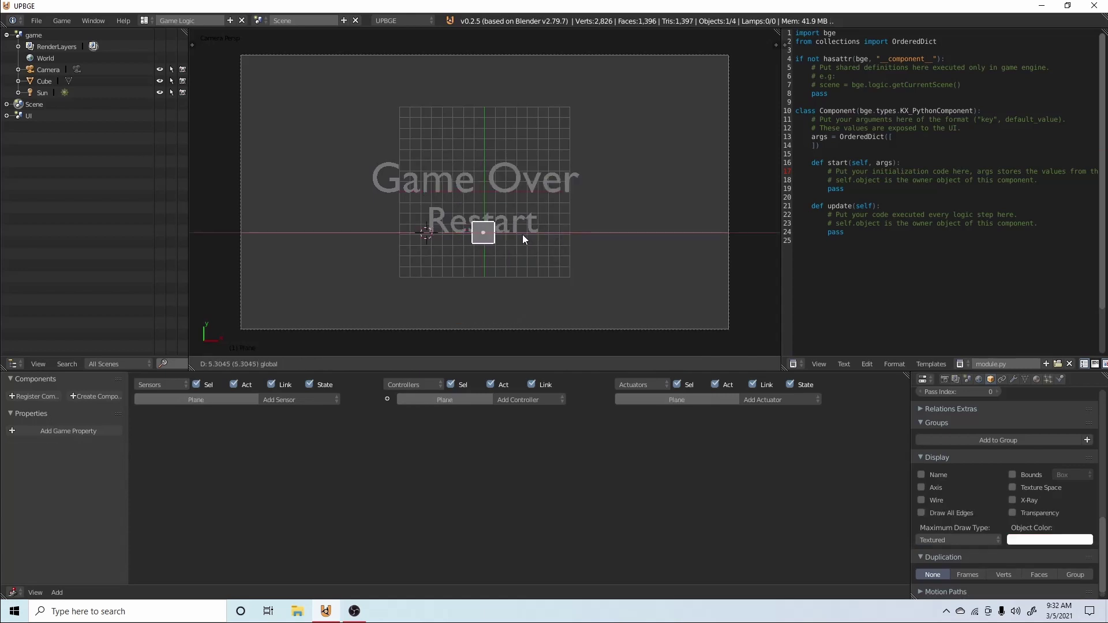
click(522, 234)
key(g)
key(y)
click(487, 193)
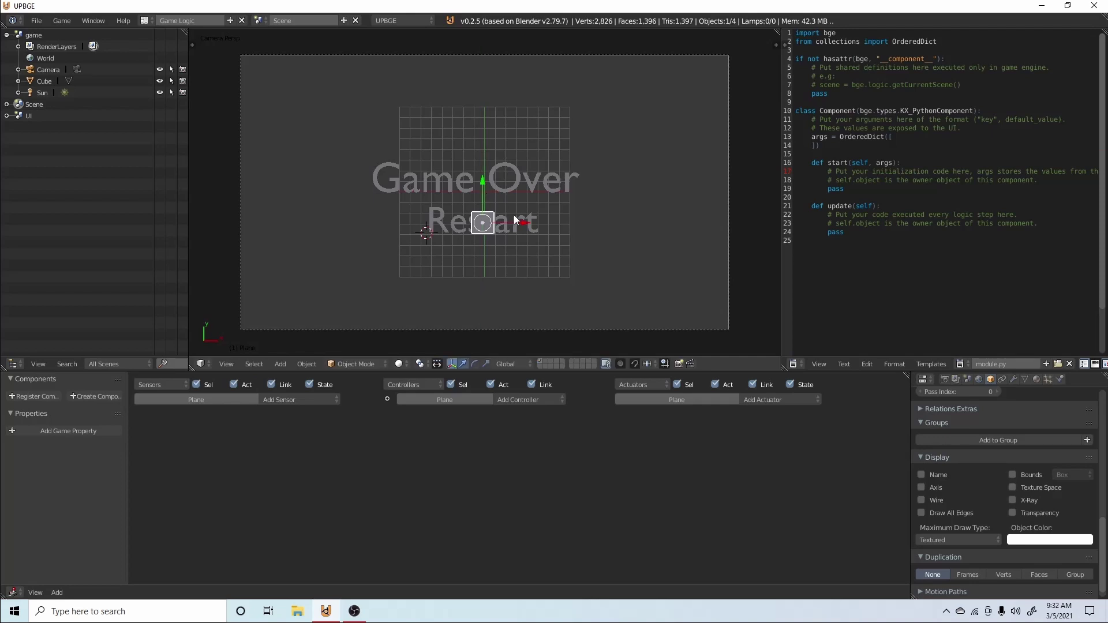
Scale the plane along X and Y until it fully covers the Restart text.
key(s)
key(x)
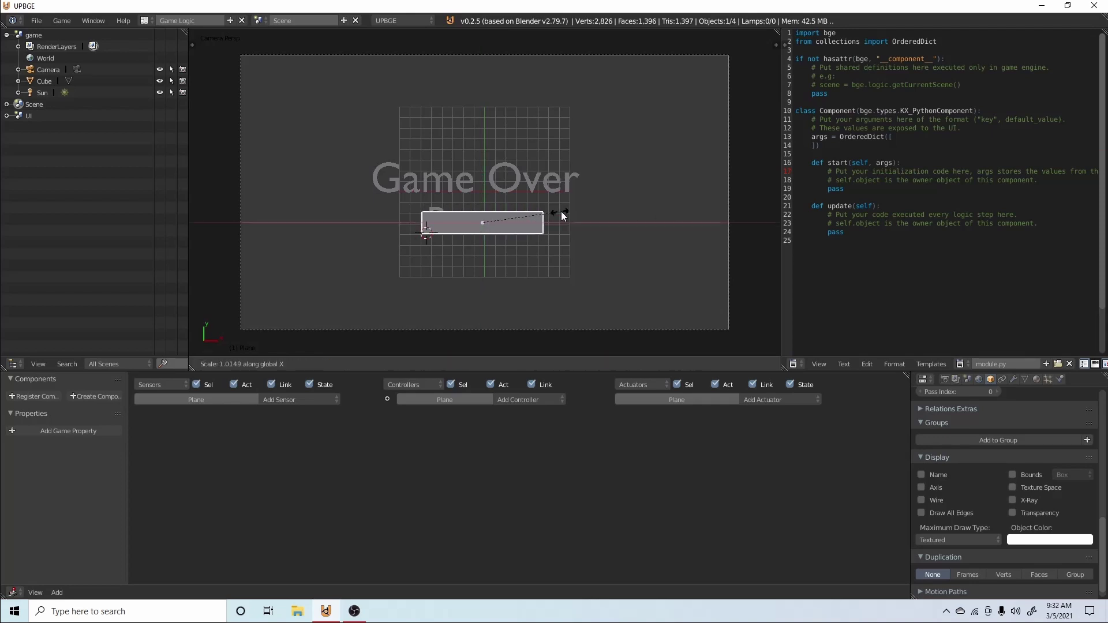
click(559, 233)
key(s)
key(y)
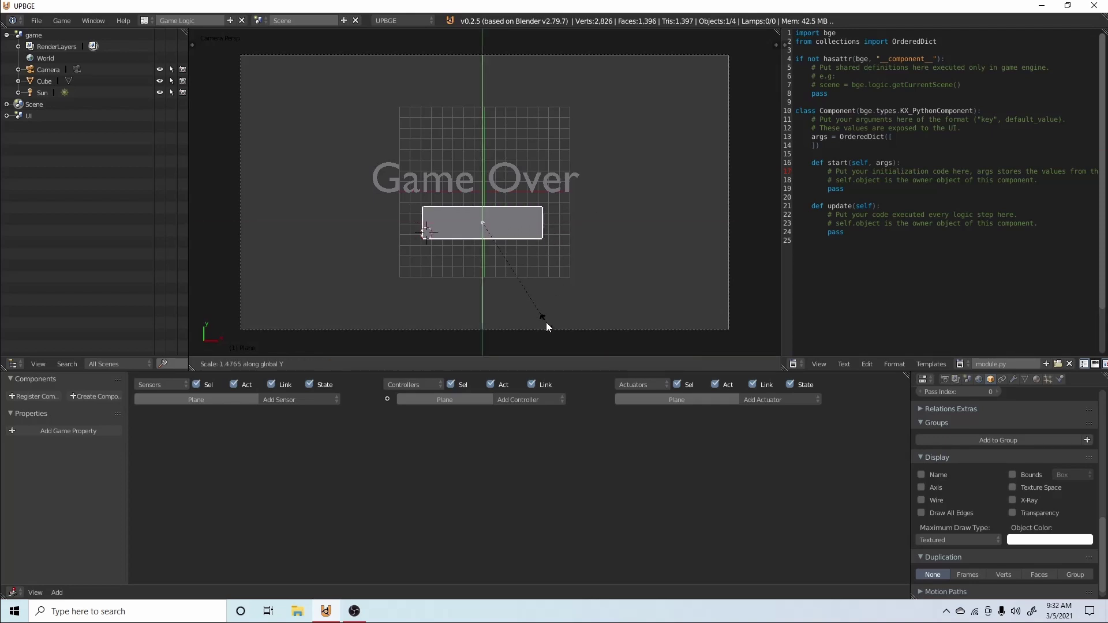
click(539, 314)
Make the plane invisible in its physics settings and test-run the game.
click(1060, 379)
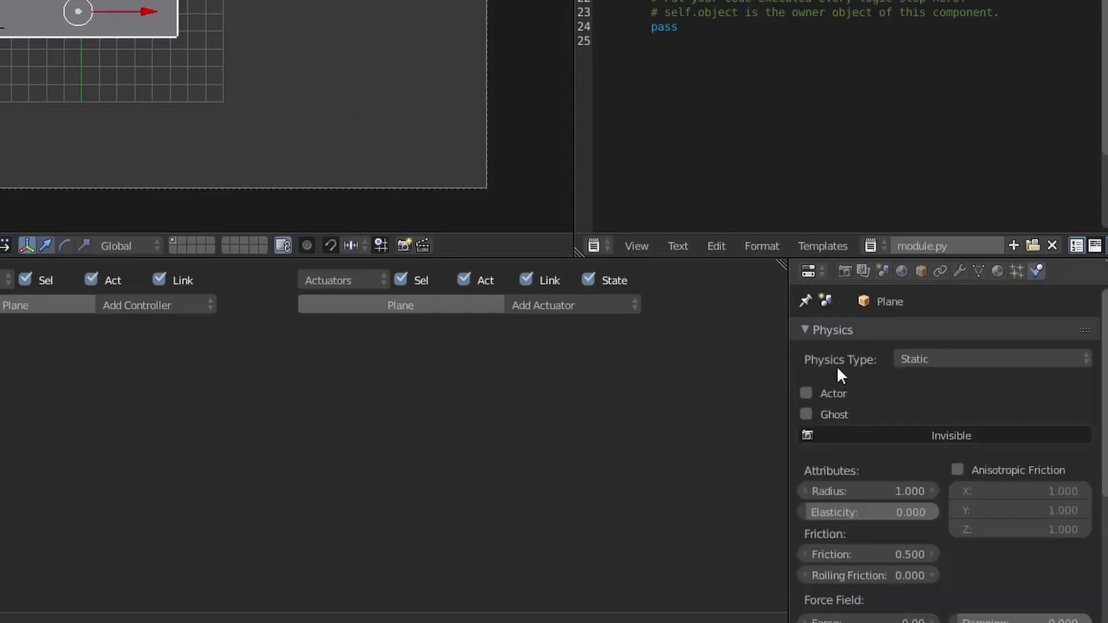
click(852, 434)
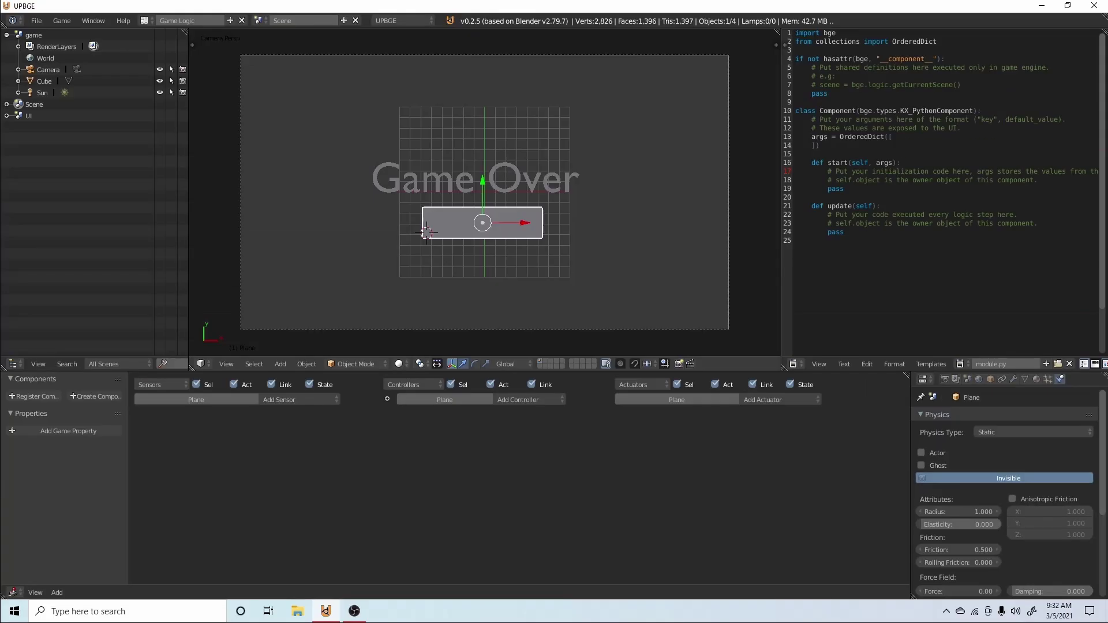
key(p)
key(Escape)
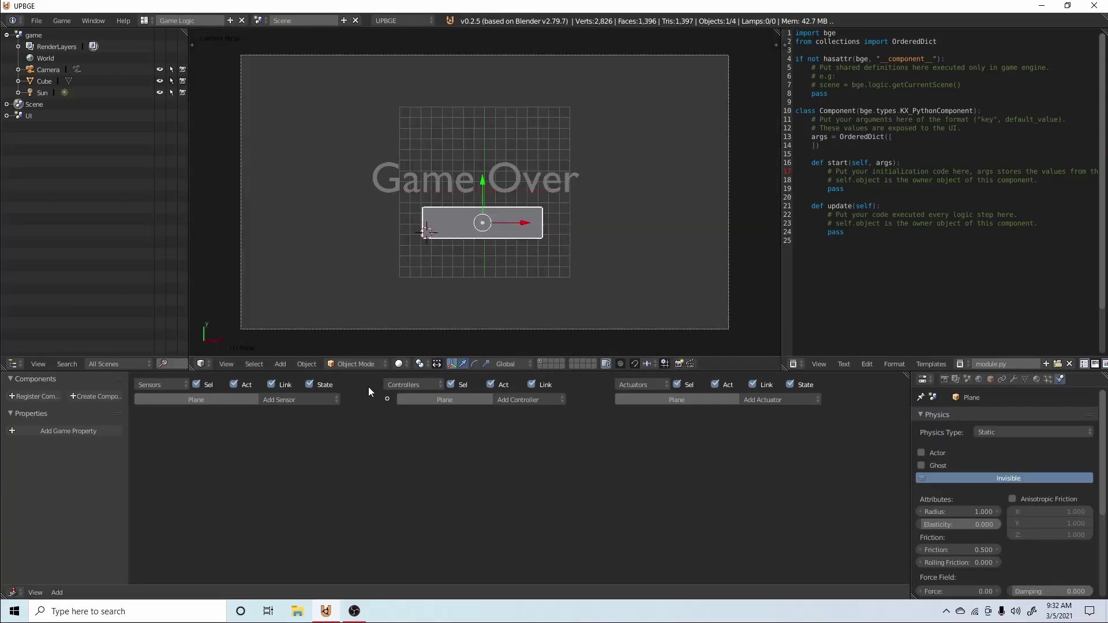
Add a Mouse sensor to the plane and set its mouse event to Mouse Over.
ctrl+middle_drag(519, 450, 537, 466)
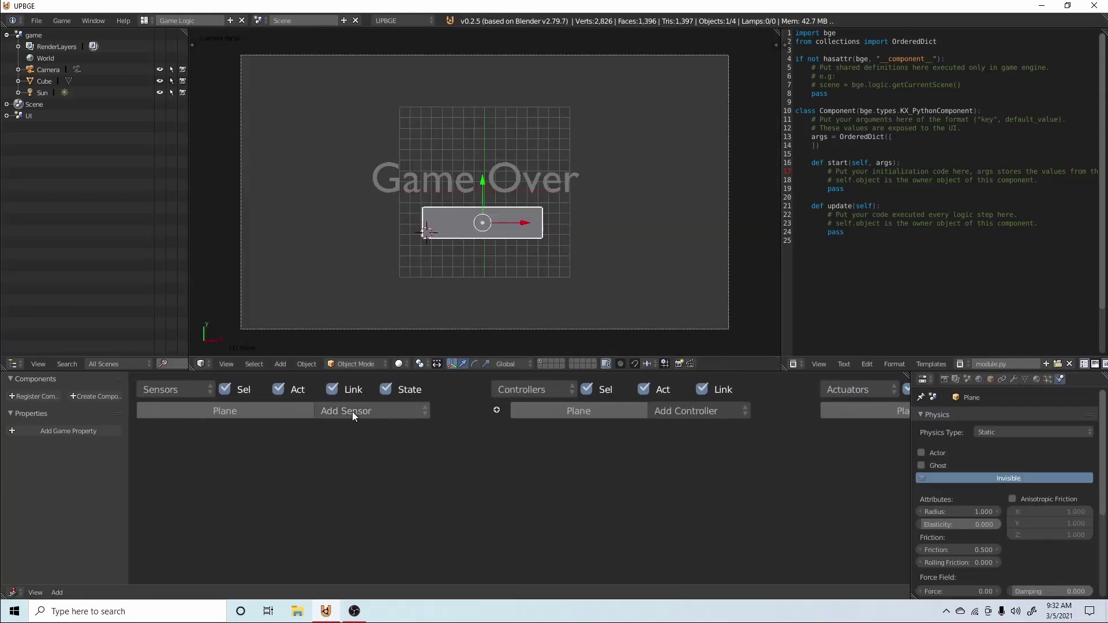
click(354, 412)
click(362, 254)
click(281, 499)
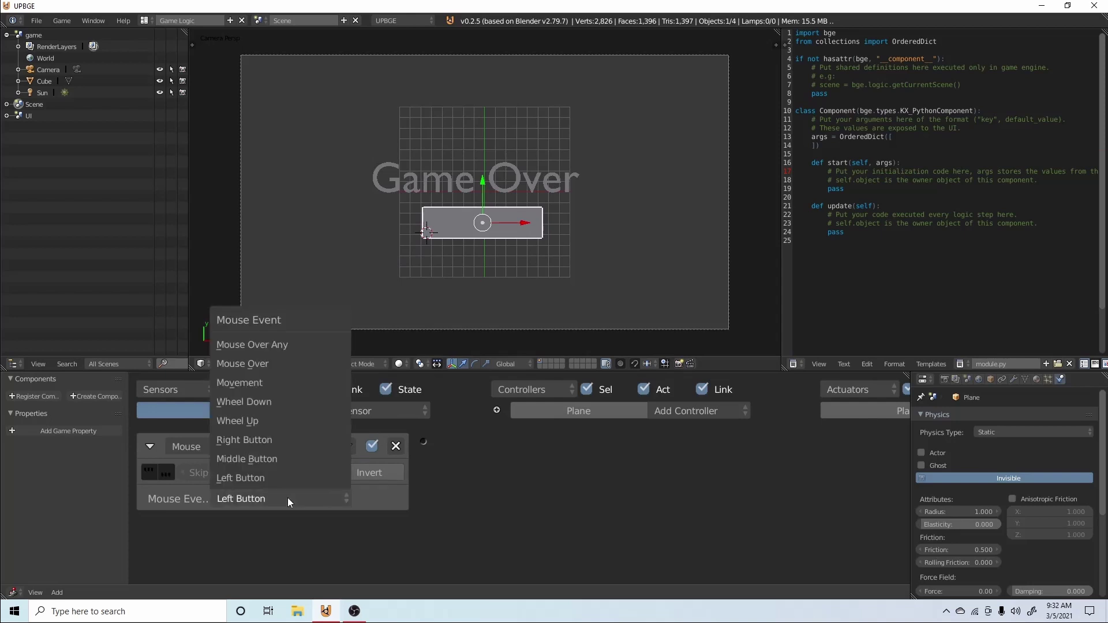
click(285, 361)
Add a Game actuator to the plane.
middle_drag(584, 438, 371, 439)
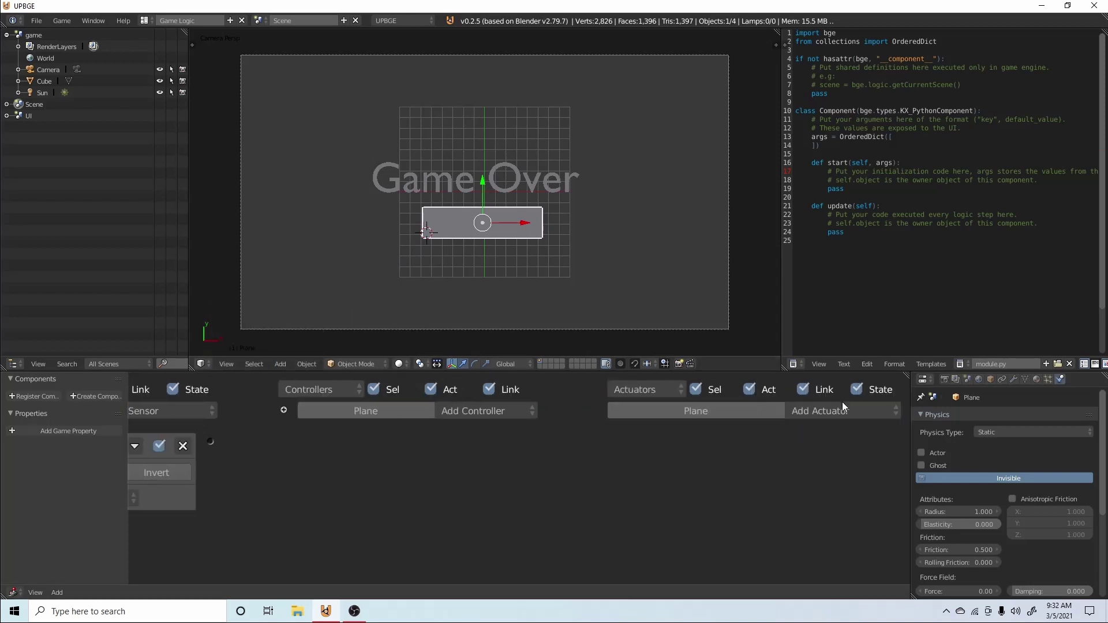
click(863, 410)
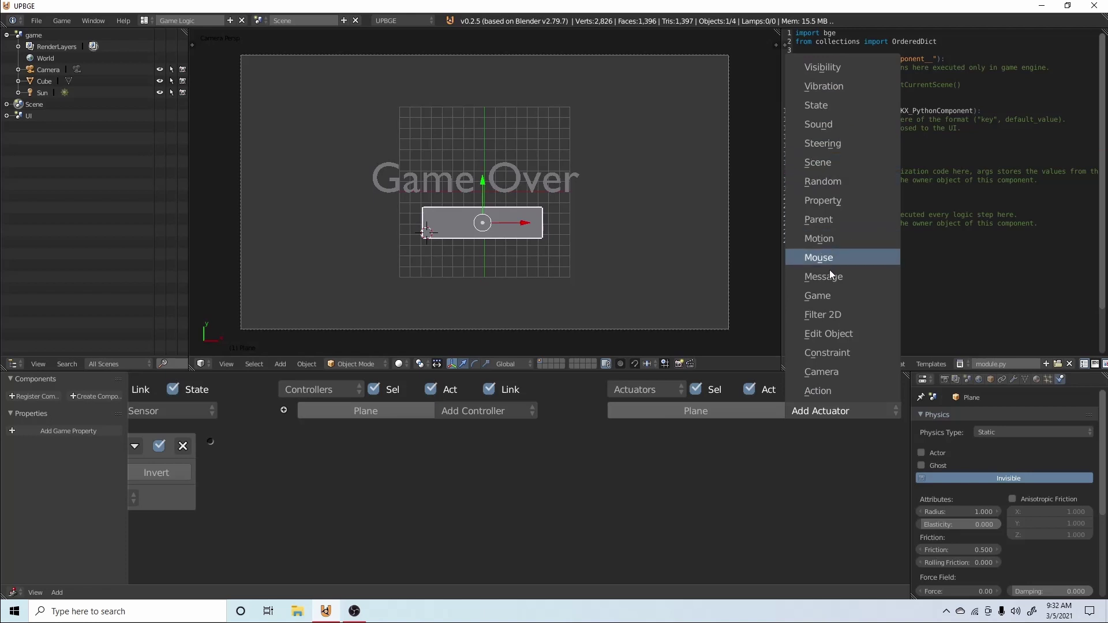
click(853, 296)
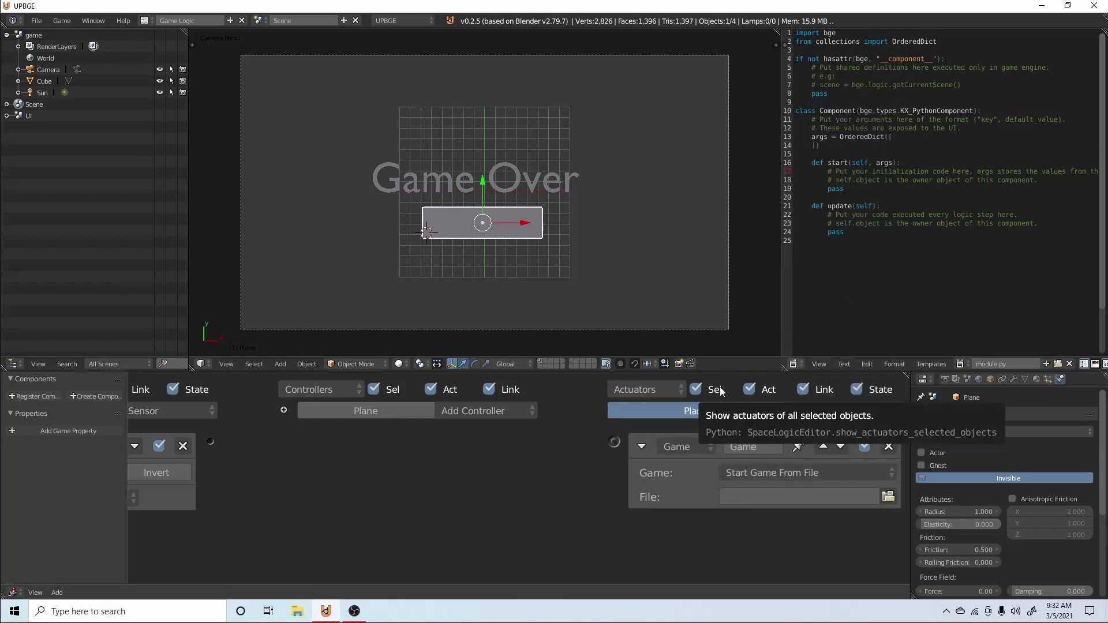
Link the plane's Mouse sensor to its Game actuator, set the actuator to Restart Game, and test-run the game.
drag(212, 442, 614, 442)
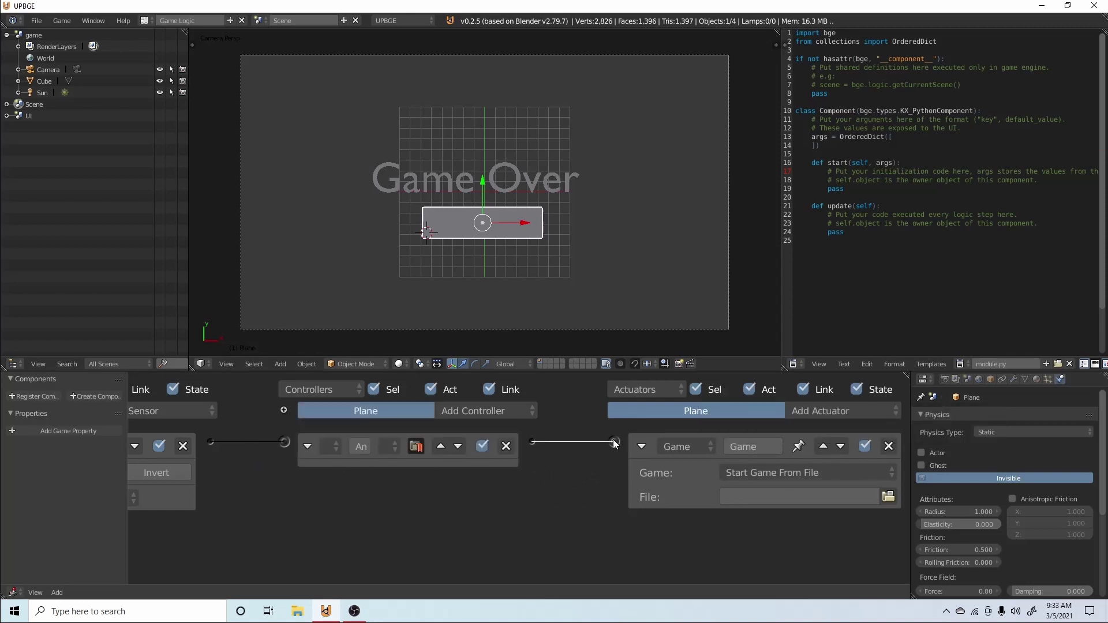
click(769, 473)
click(773, 434)
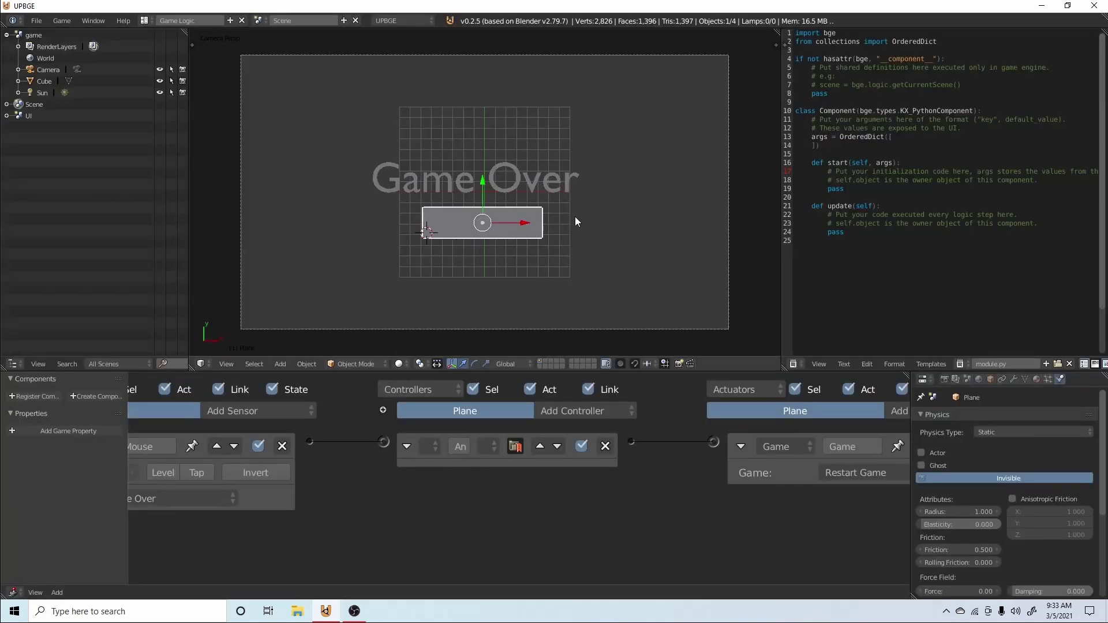
key(p)
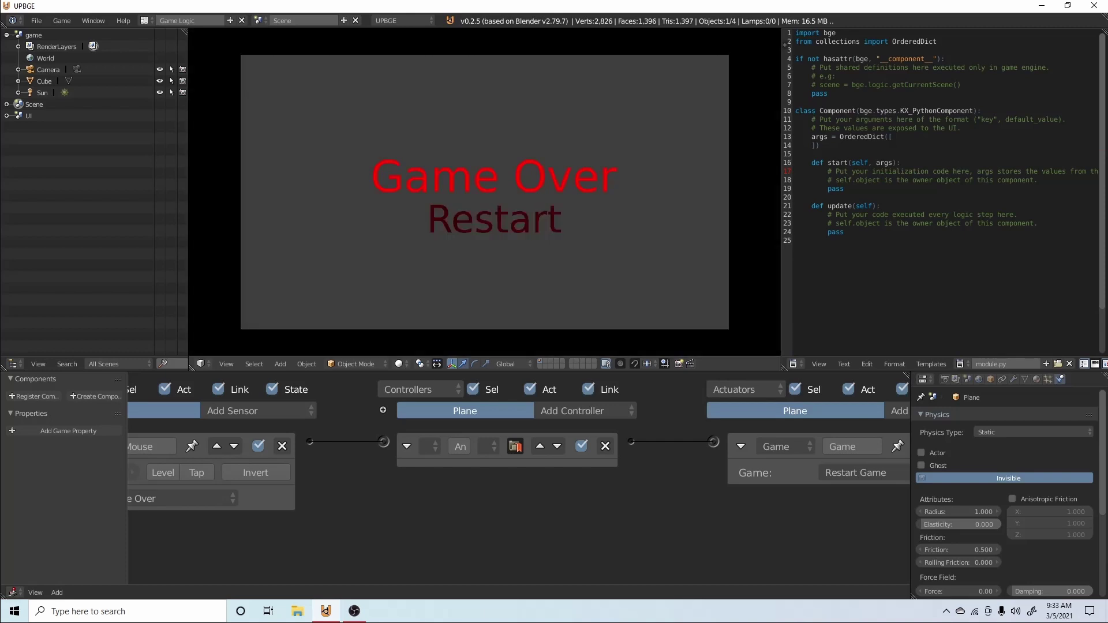
key(Escape)
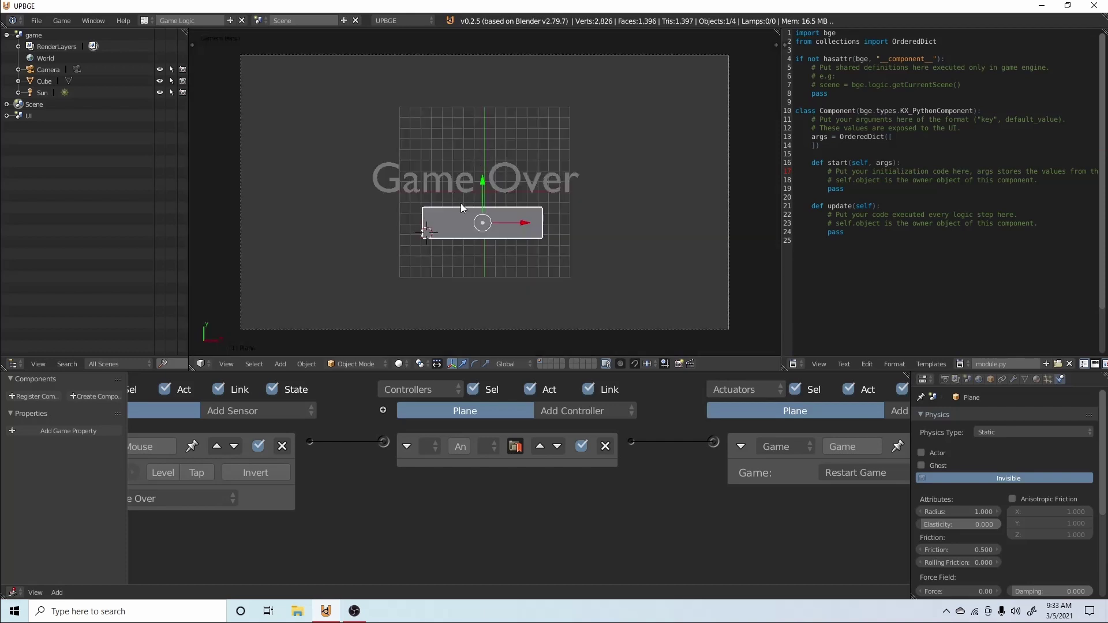
Give the Game Over camera an Always sensor linked to a new Mouse actuator in Visibility mode with Visible enabled.
right_click(615, 330)
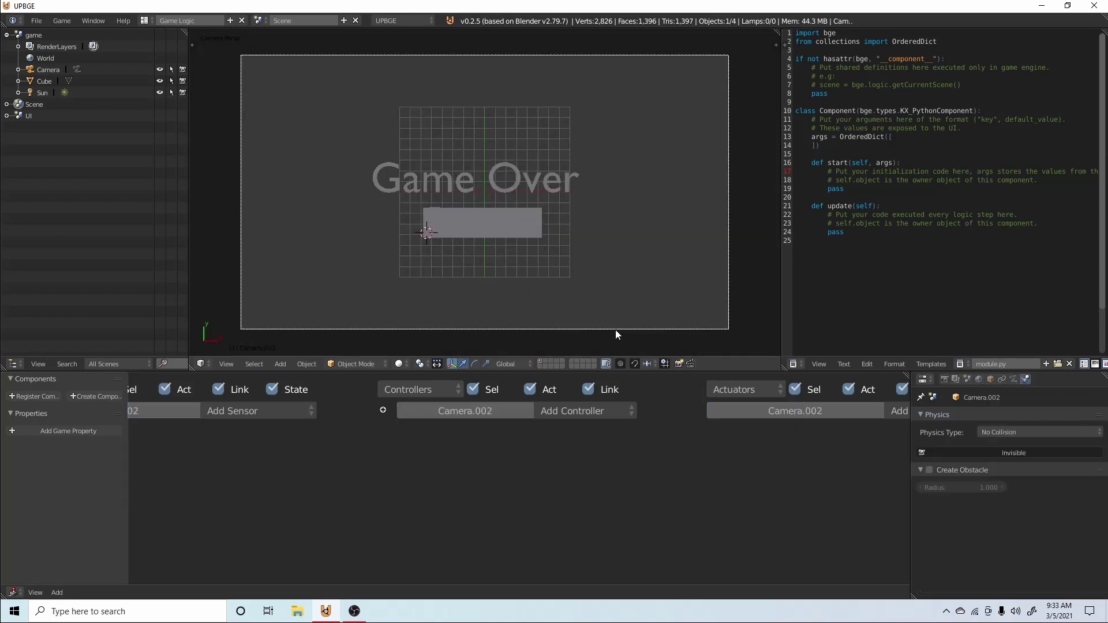
click(259, 413)
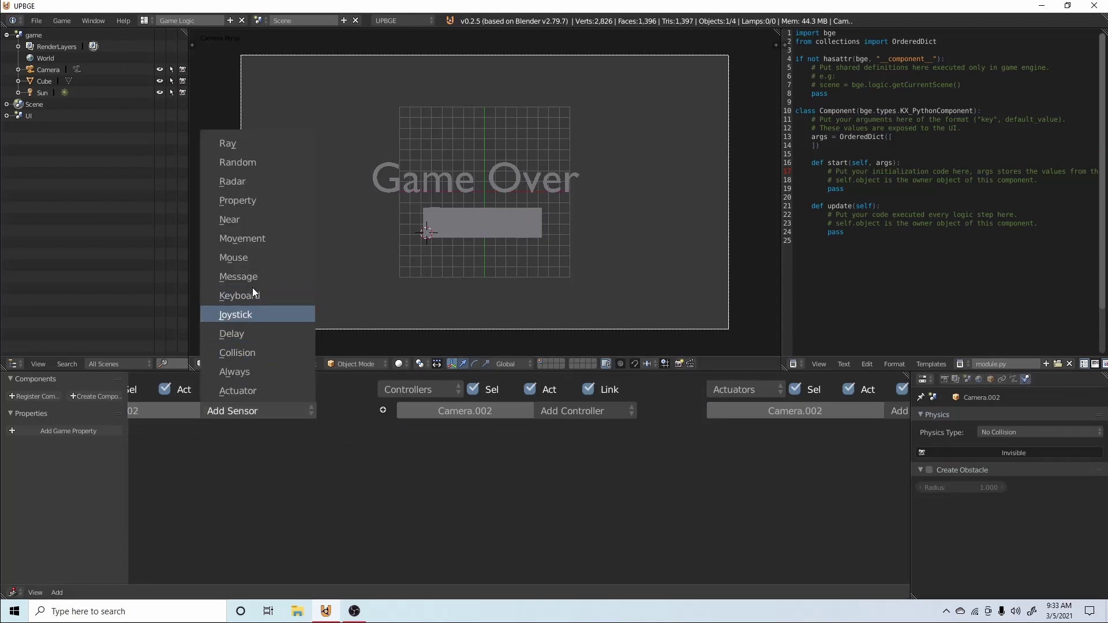
click(258, 373)
scroll(865, 404, right, 4)
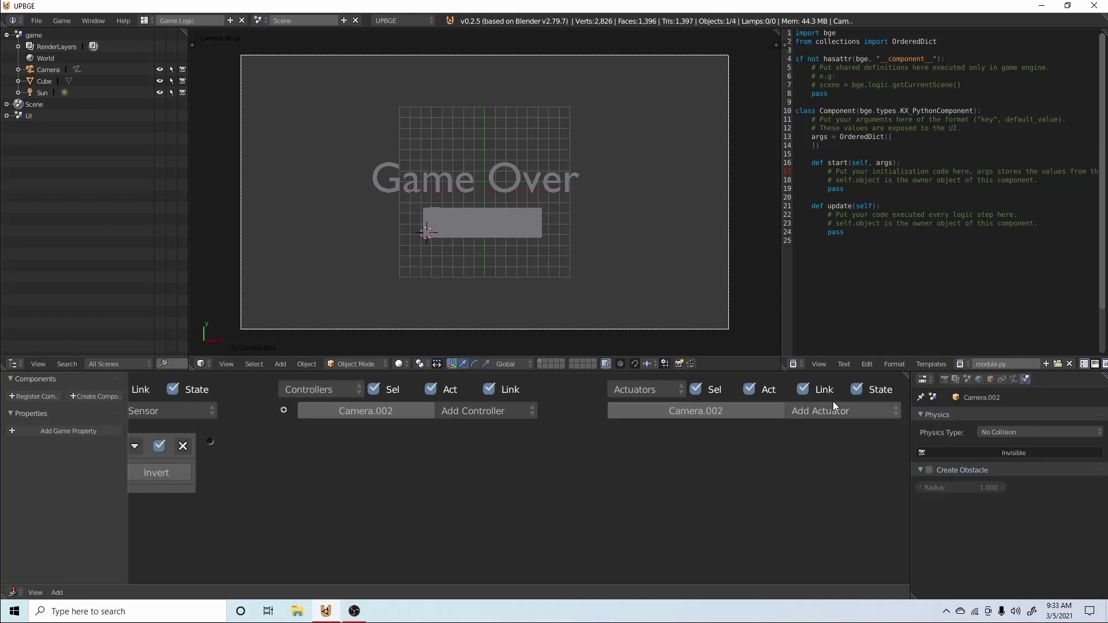
click(825, 409)
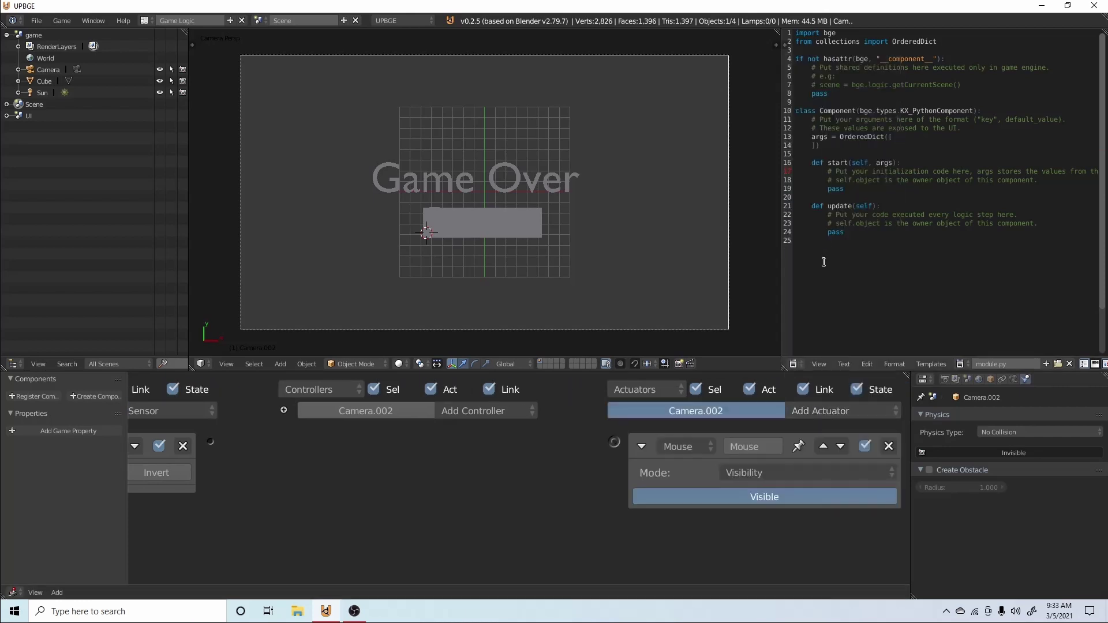
click(843, 258)
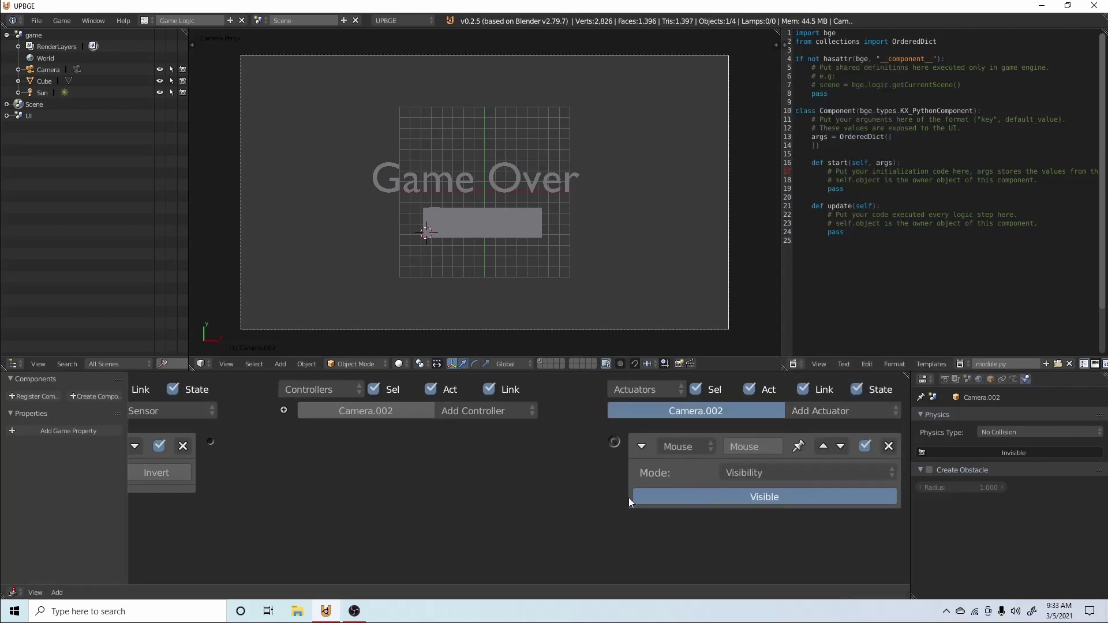
scroll(629, 498, left, 4)
drag(340, 442, 743, 443)
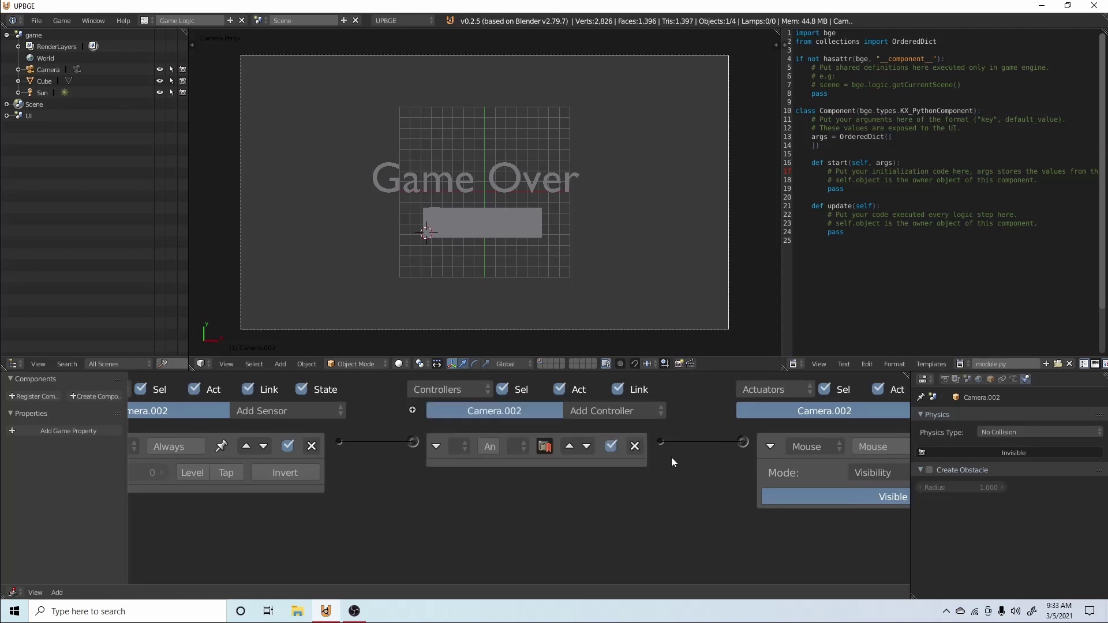
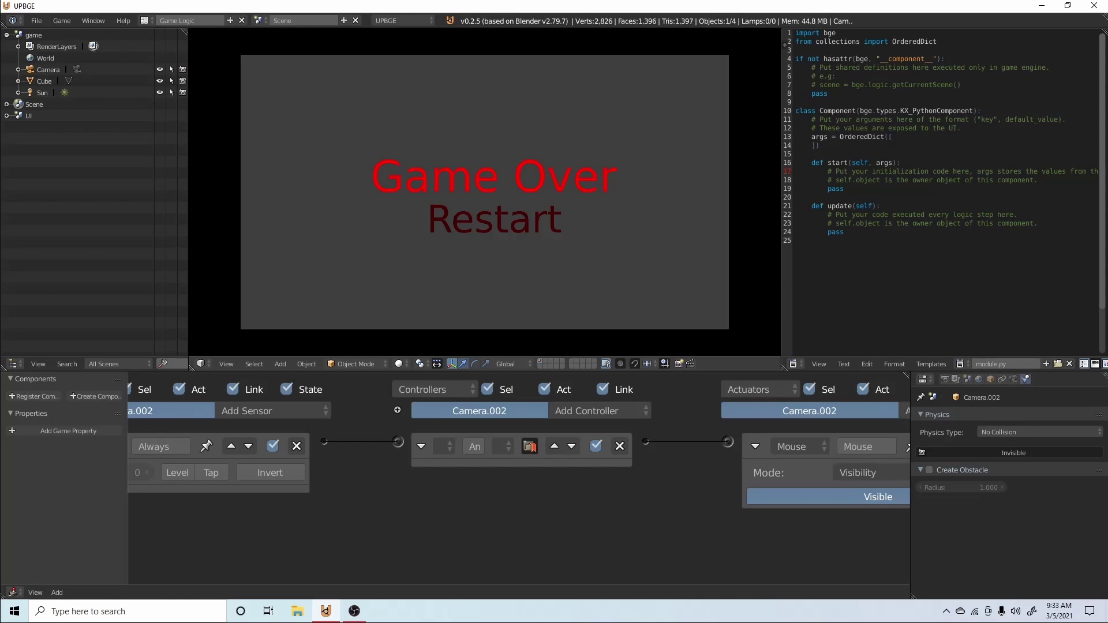
Test-run the Game Over scene to check the mouse cursor's visibility.
key(Escape)
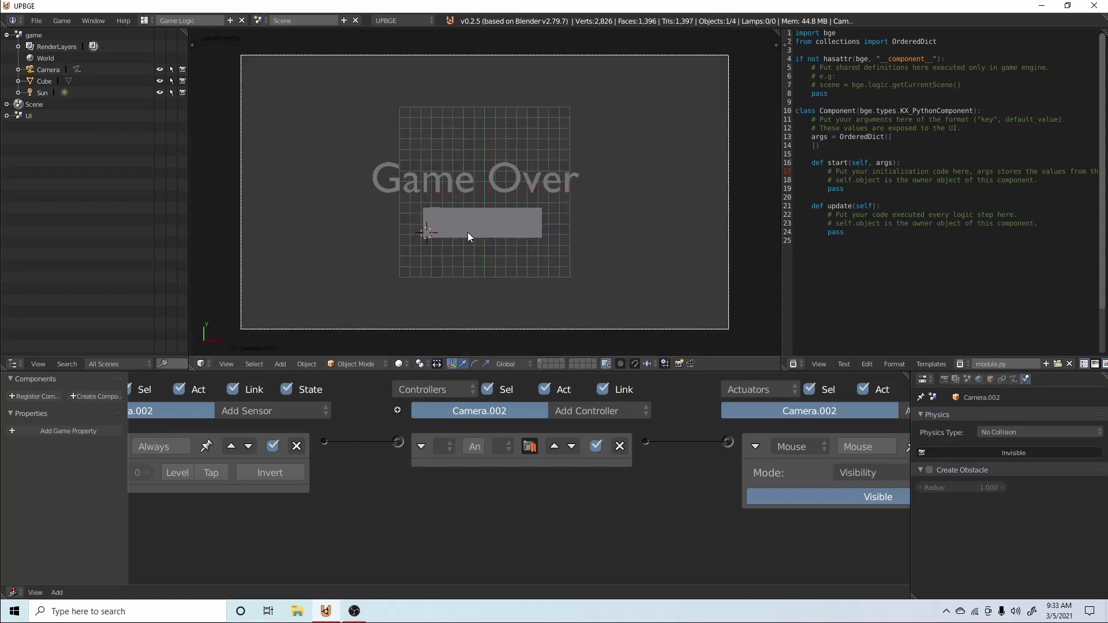
key(p)
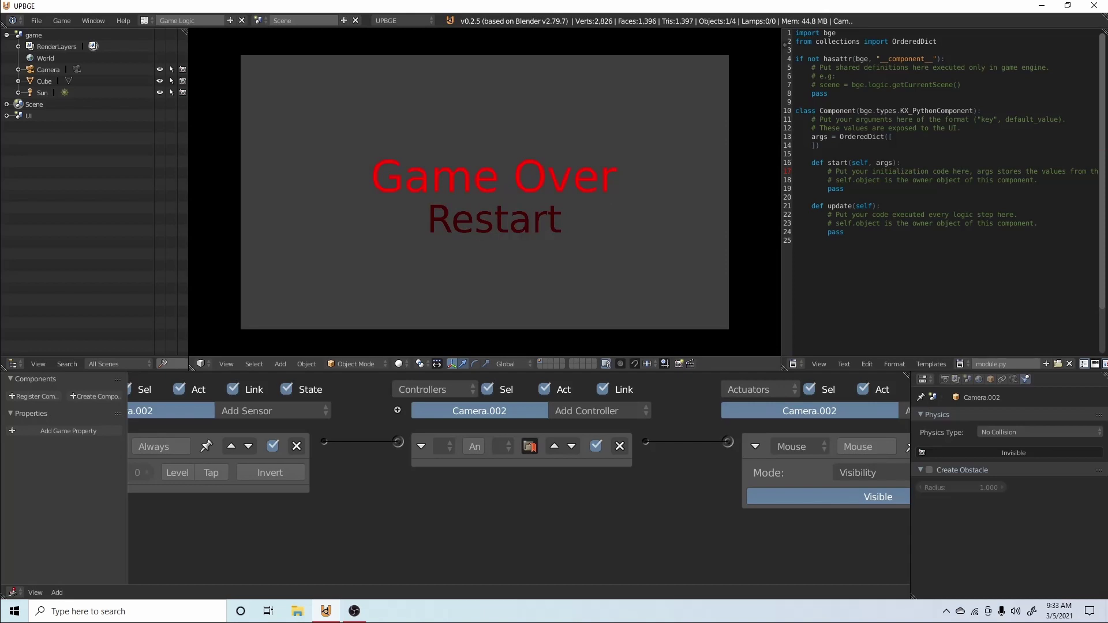
key(Escape)
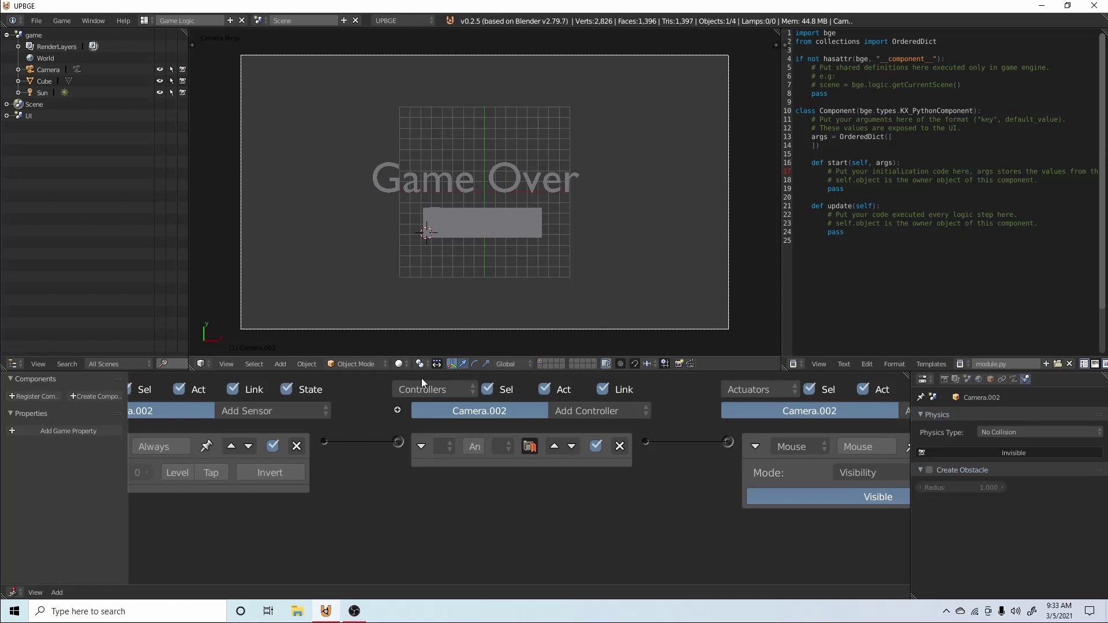
Add a second Mouse sensor for the Left Button to the plane and link it to the existing And controller.
right_click(534, 231)
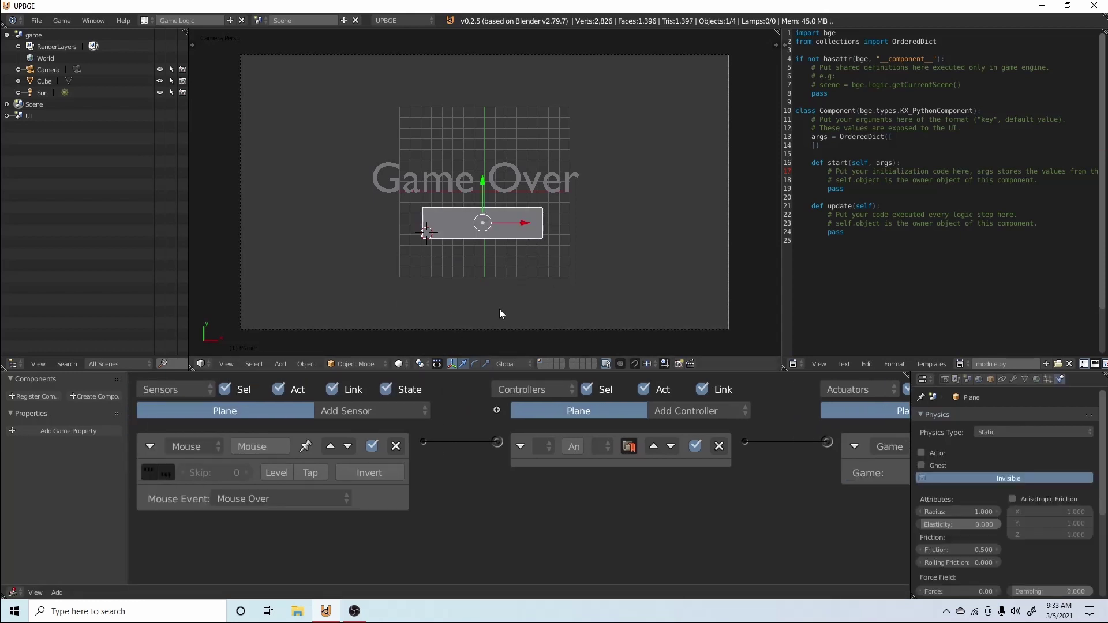
click(389, 410)
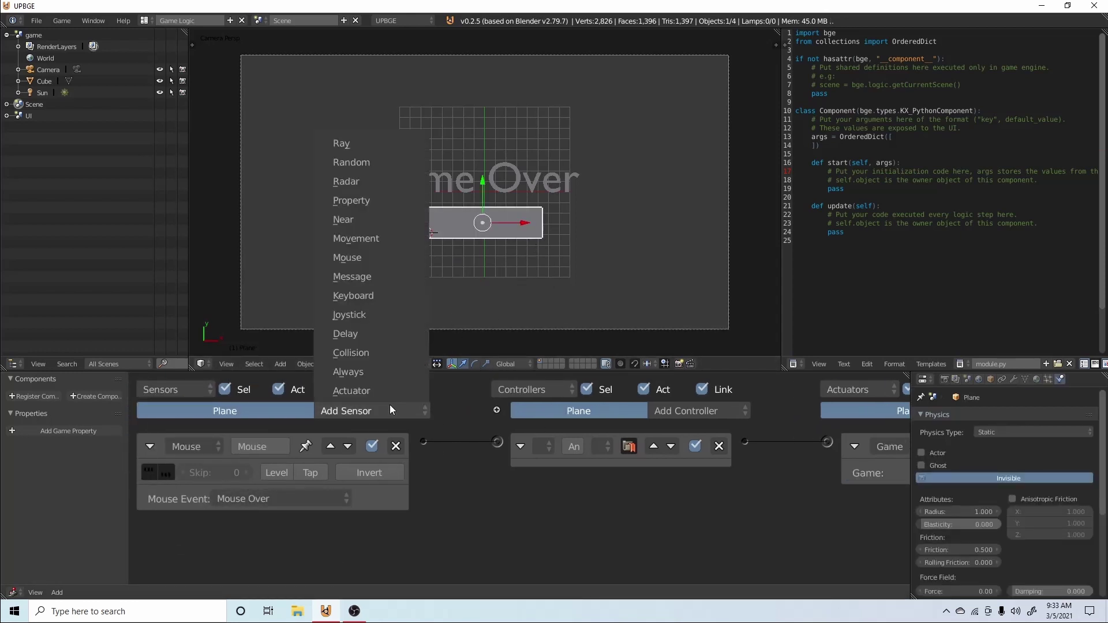
click(369, 254)
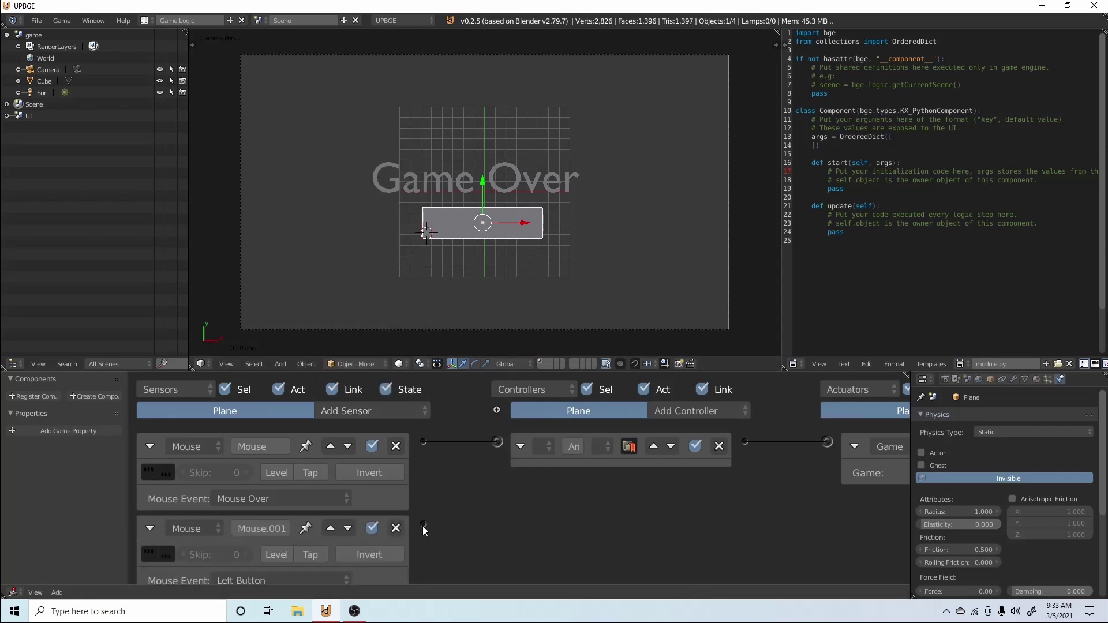
drag(470, 459, 500, 441)
scroll(439, 496, down, 1)
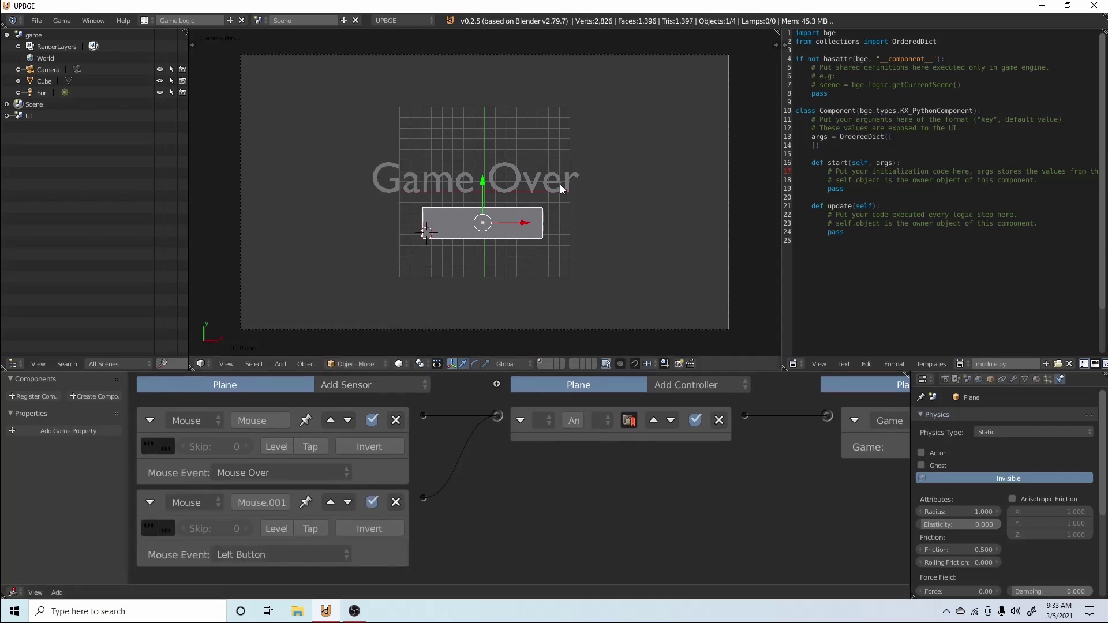
Run the game and test the Restart button with the mouse.
key(p)
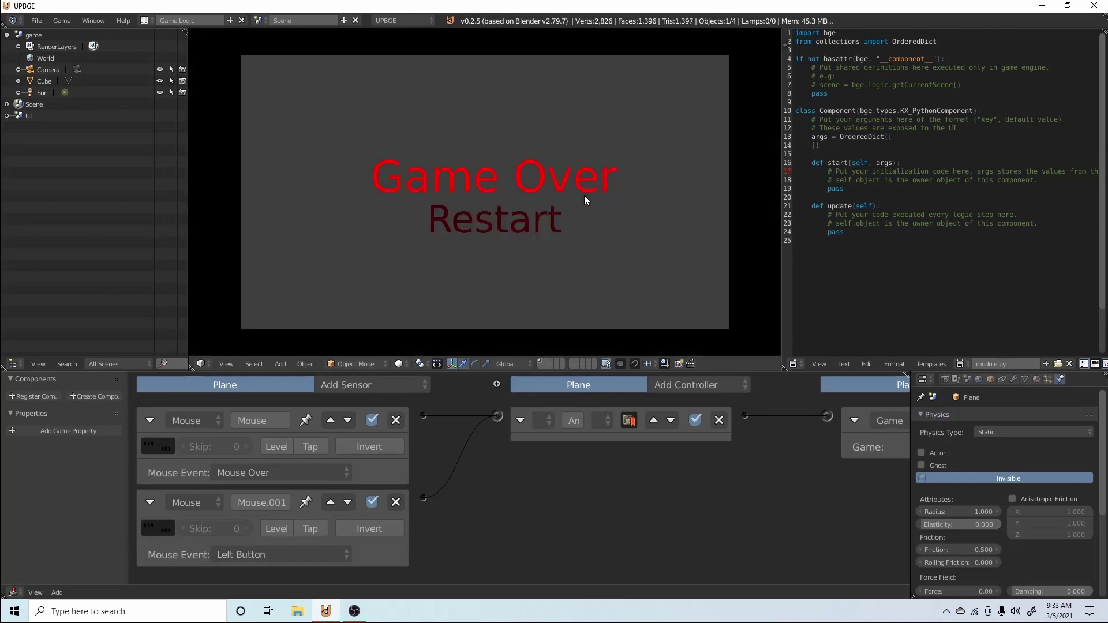
click(493, 218)
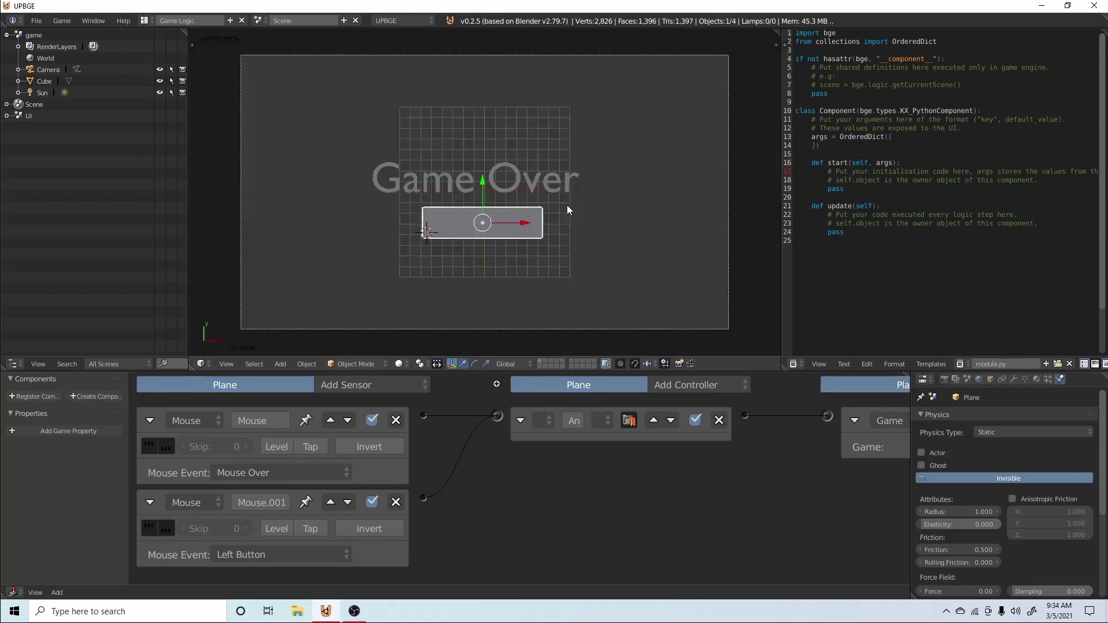
key(ctrl+s)
key(Escape)
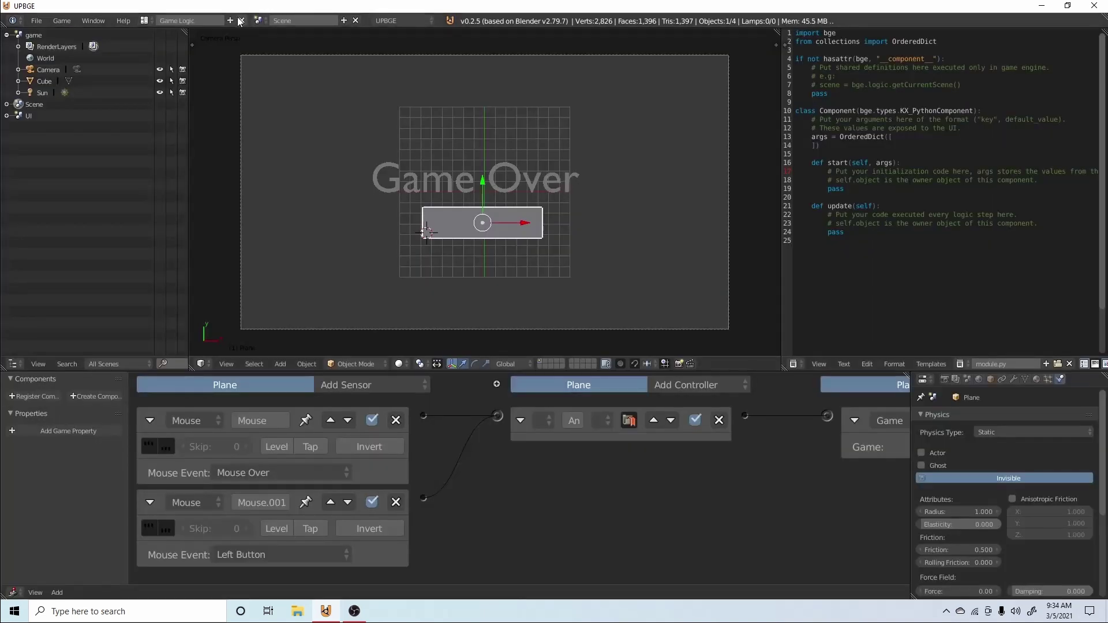
Switch to the game scene and review the settings of the camera's first Scene actuator.
click(258, 21)
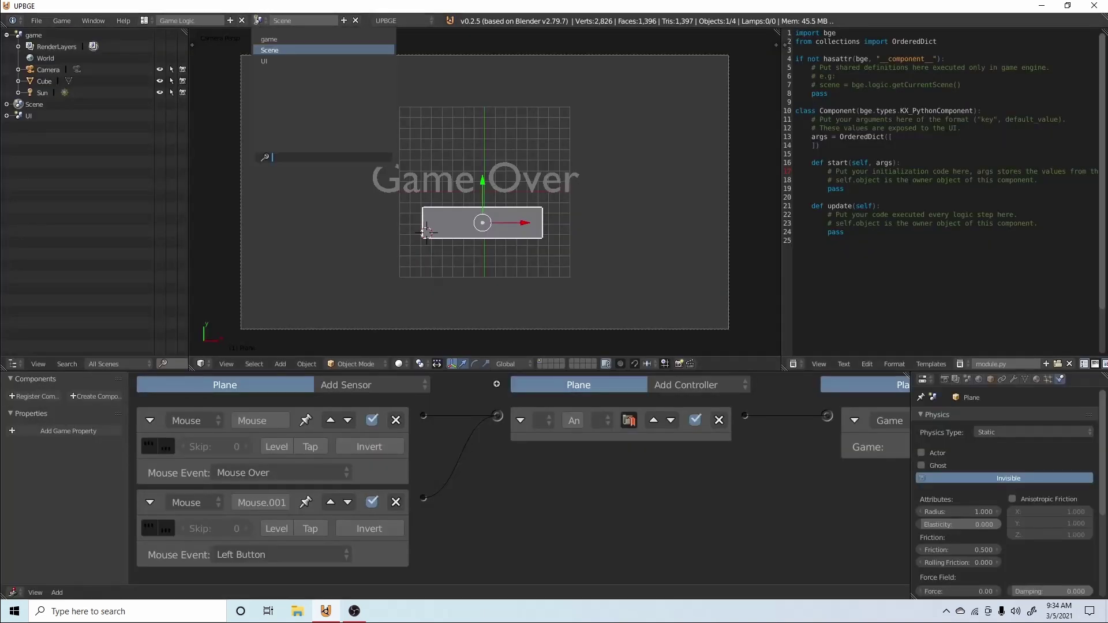
click(287, 41)
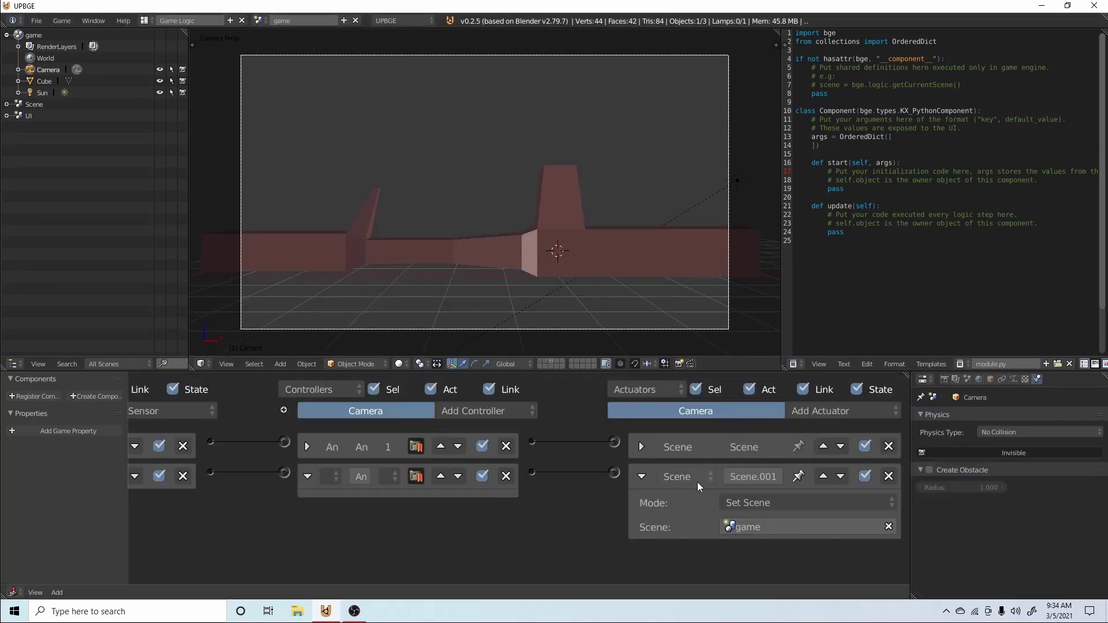
click(641, 447)
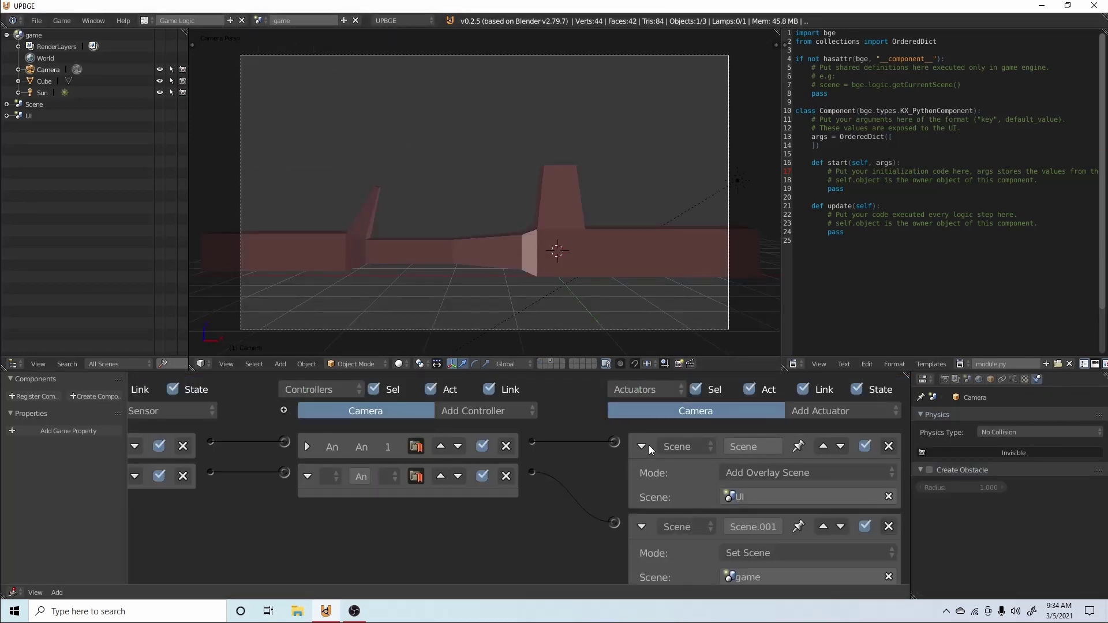
click(642, 447)
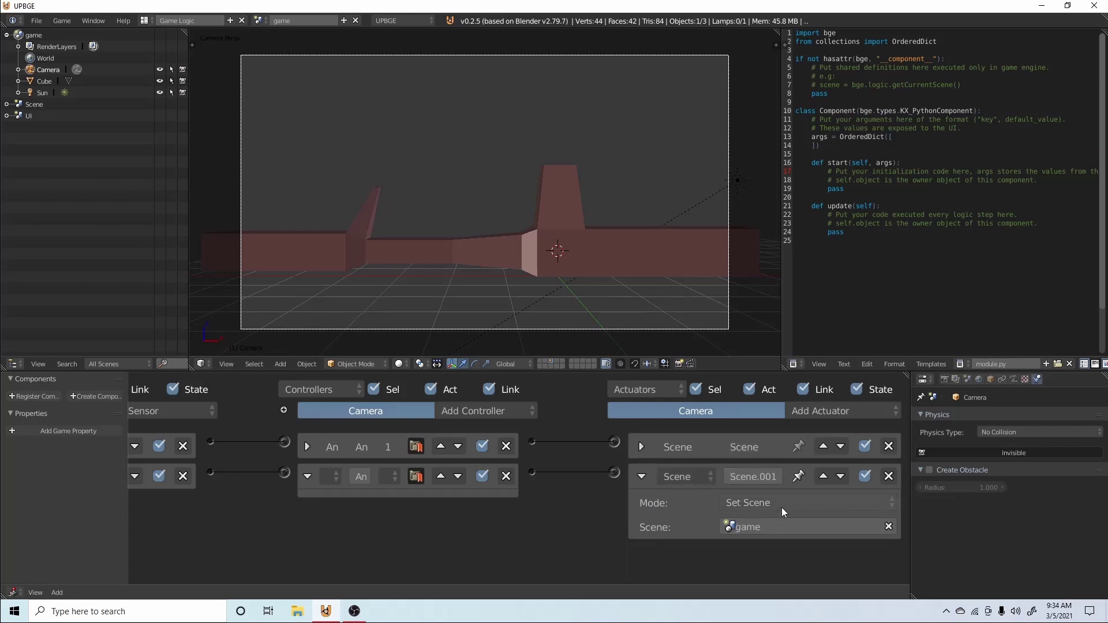
Add another Scene actuator to the camera and link it to the second And controller.
click(820, 408)
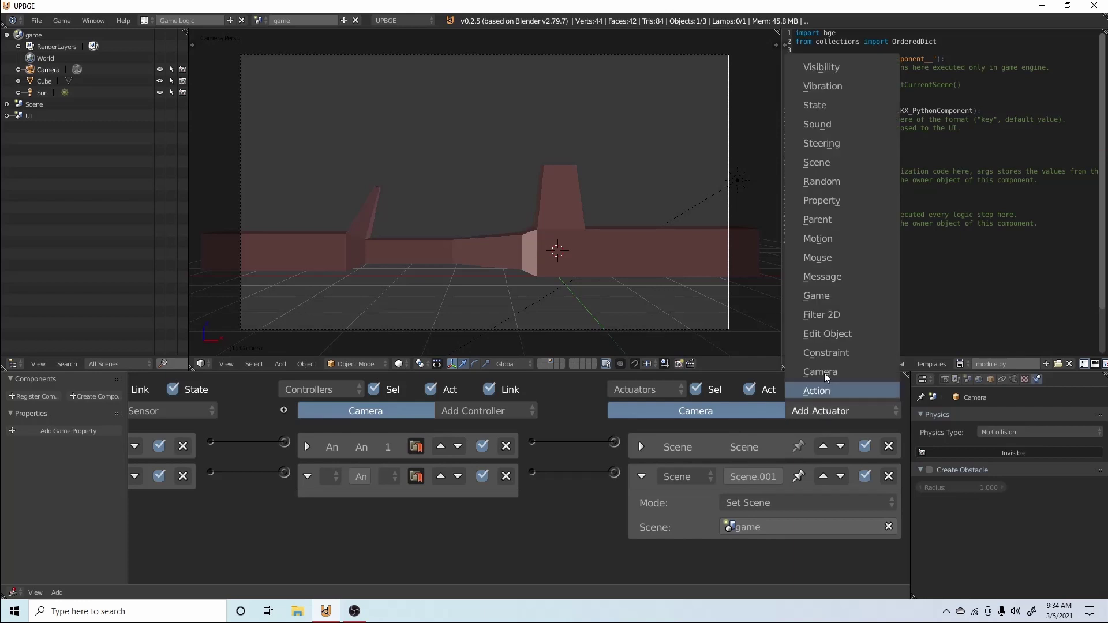
click(817, 163)
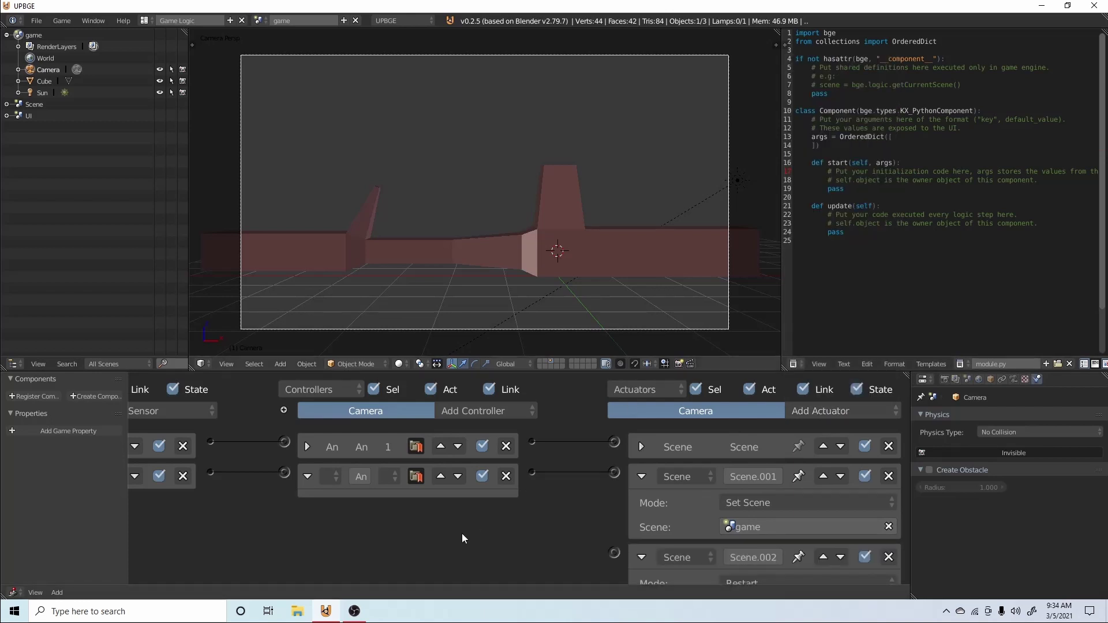
drag(567, 508, 615, 553)
scroll(508, 492, down, 1)
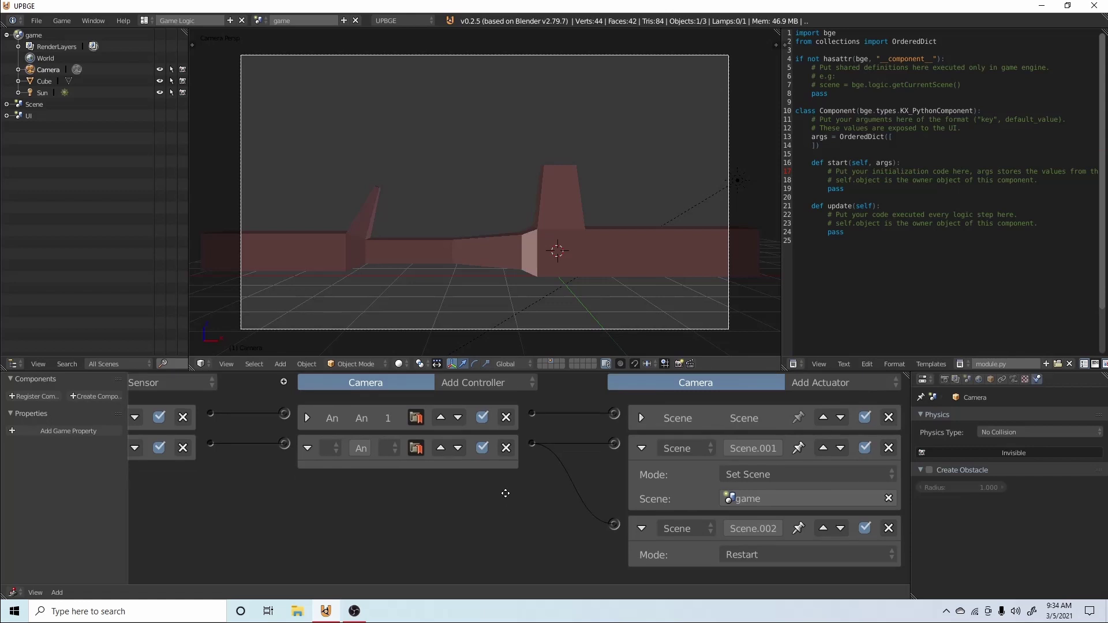
Set the new Scene actuator's mode to Remove Scene and its target to the game scene.
click(759, 556)
click(775, 439)
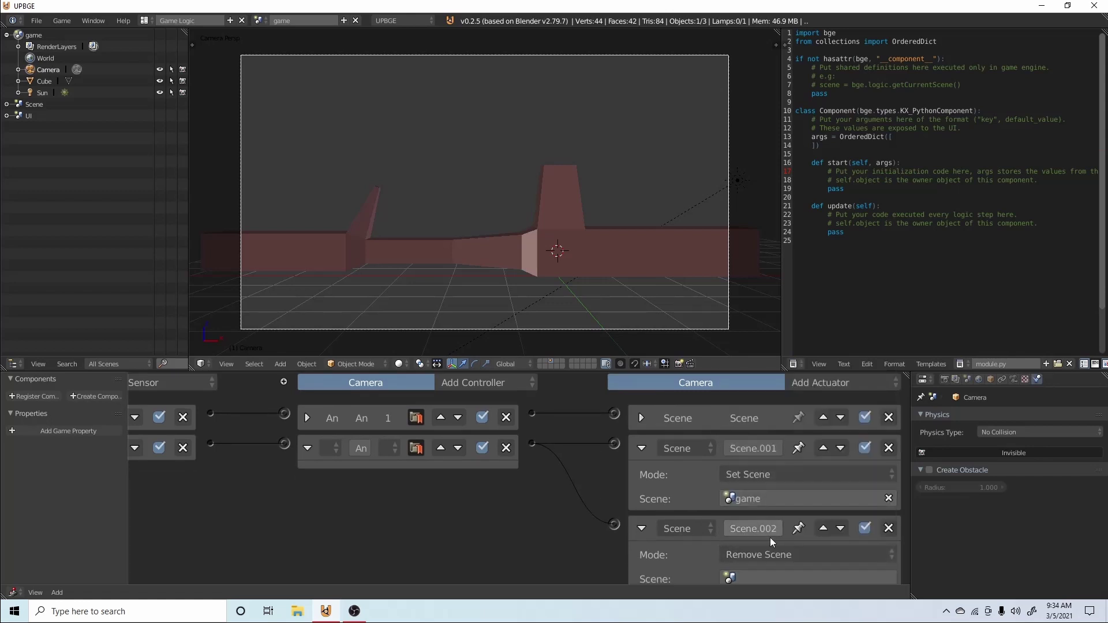
scroll(770, 538, down, 1)
click(761, 555)
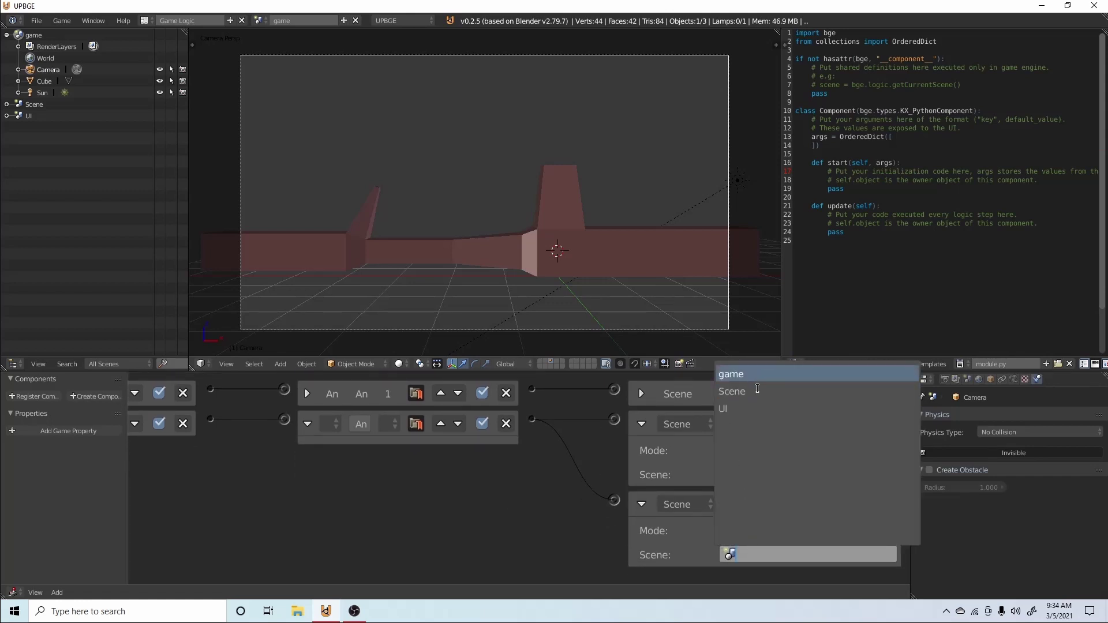
click(761, 374)
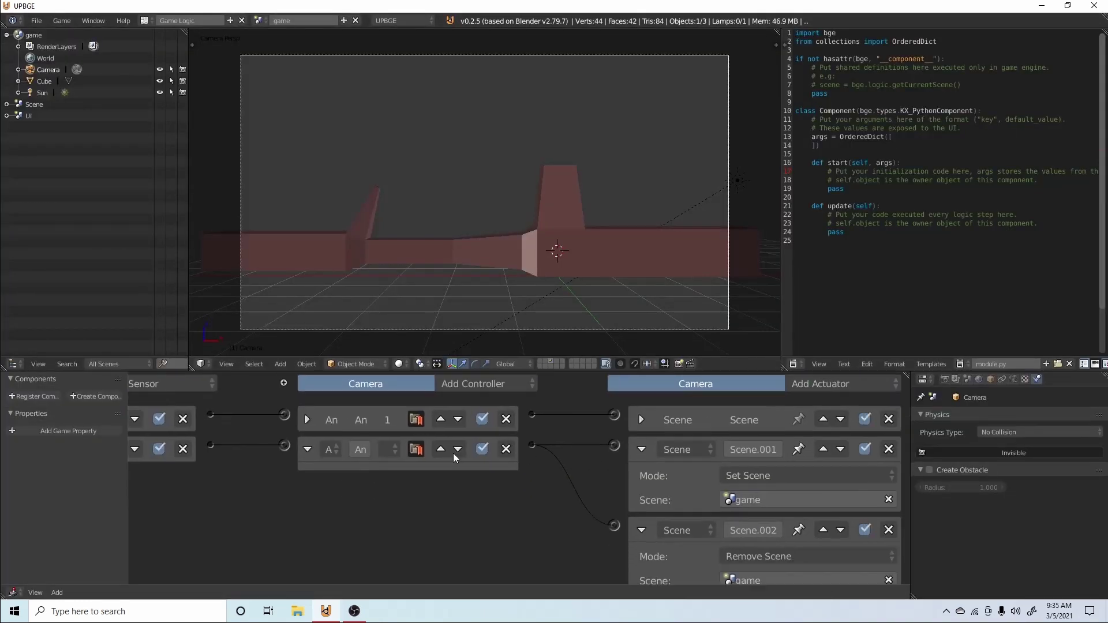
Change the target of the camera's Set Scene actuator to the scene named Scene.
scroll(456, 459, down, 1)
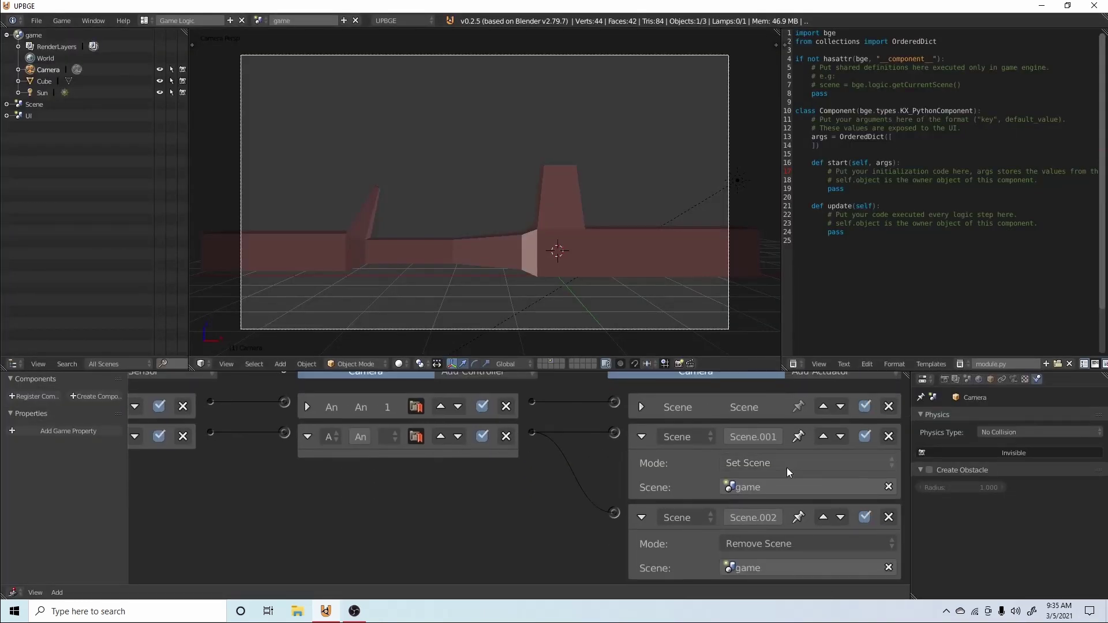
click(788, 485)
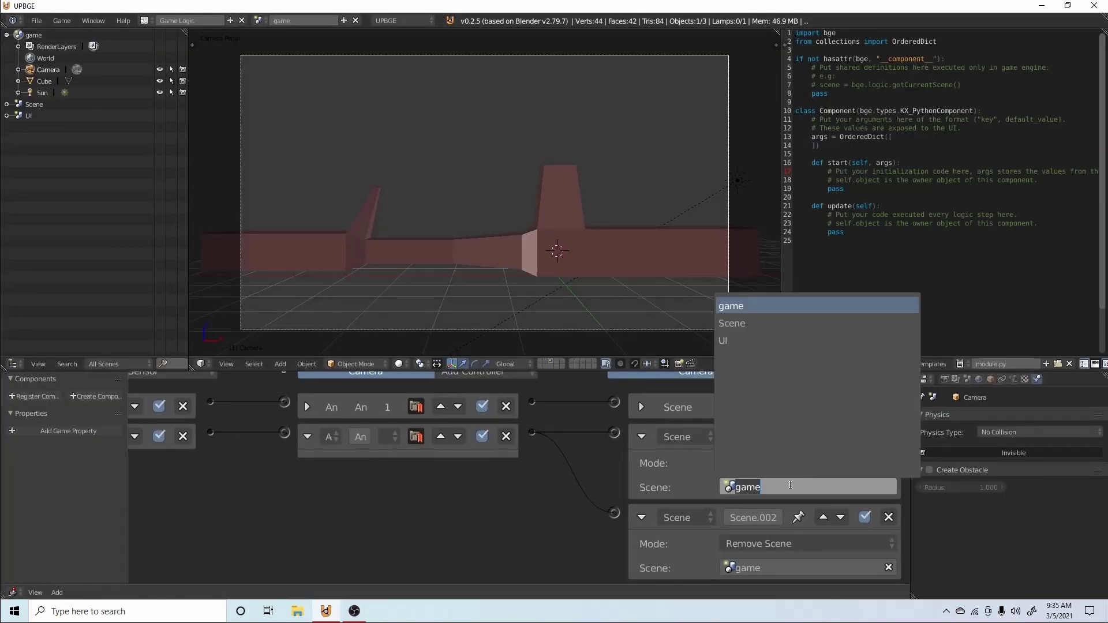
click(768, 323)
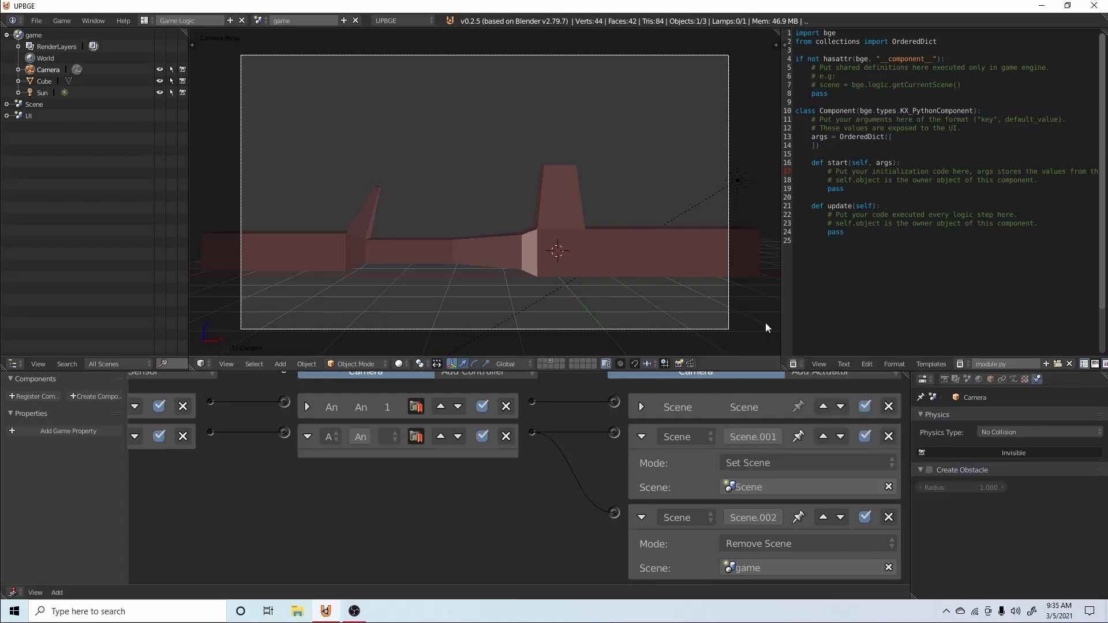
click(257, 20)
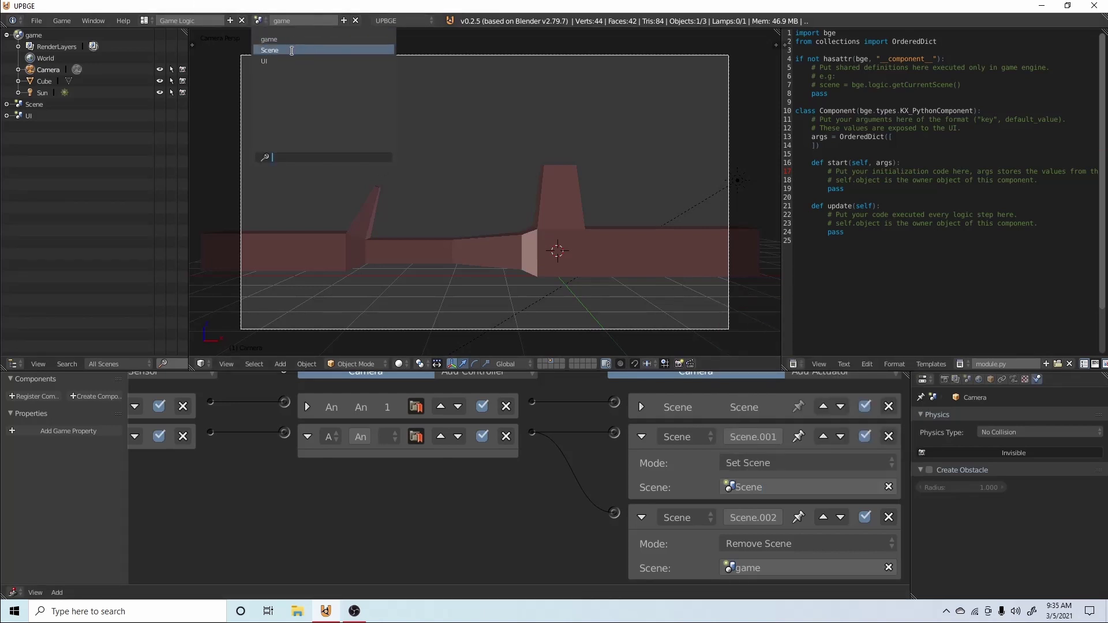
right_drag(629, 241, 689, 120)
right_click(689, 120)
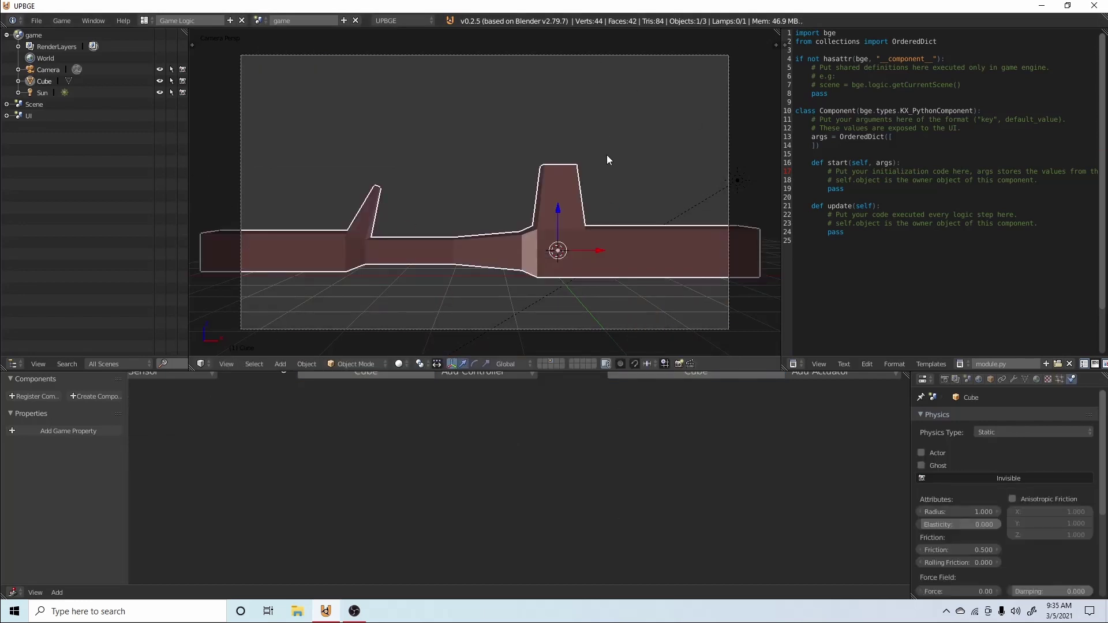
right_click(727, 297)
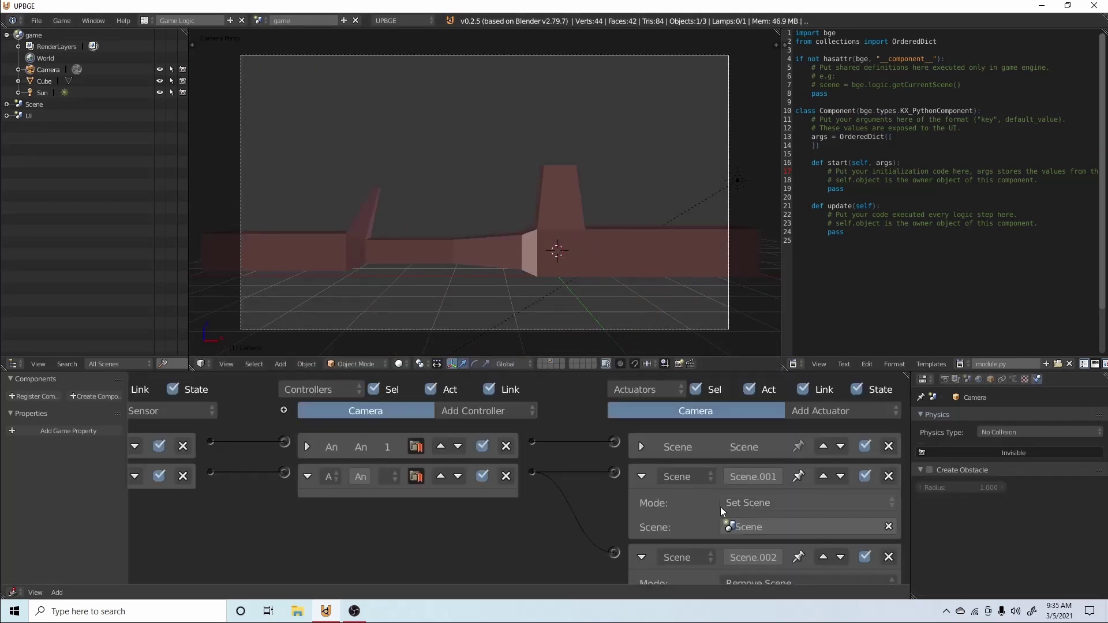
scroll(639, 442, down, 2)
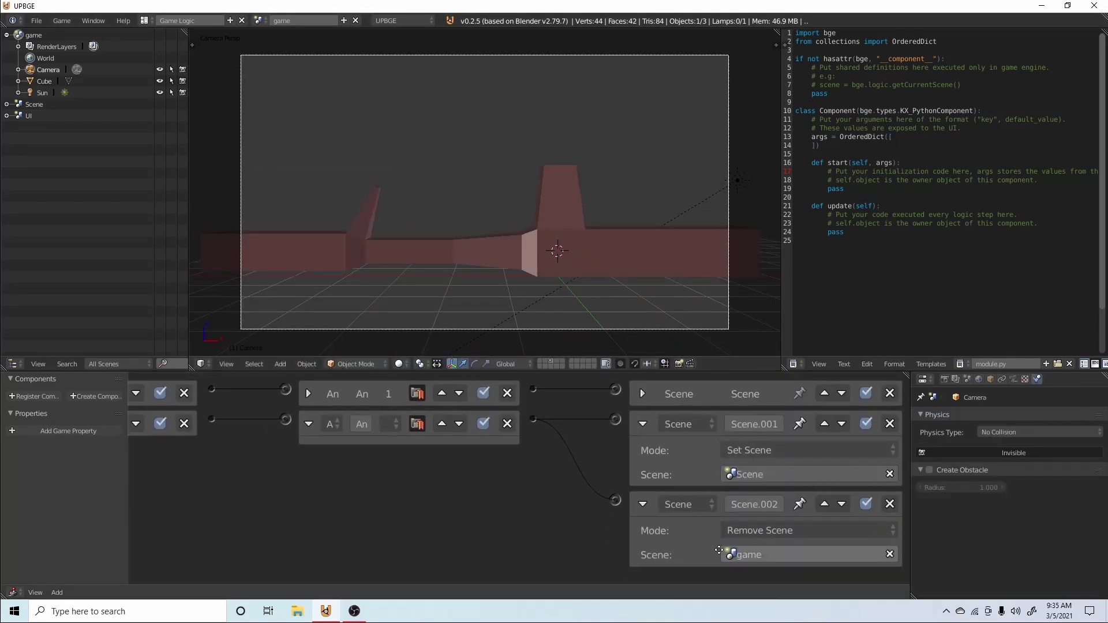
scroll(762, 543, down, 1)
Run the game from the game scene, test Restart on the Game Over screen, and end the test run.
key(p)
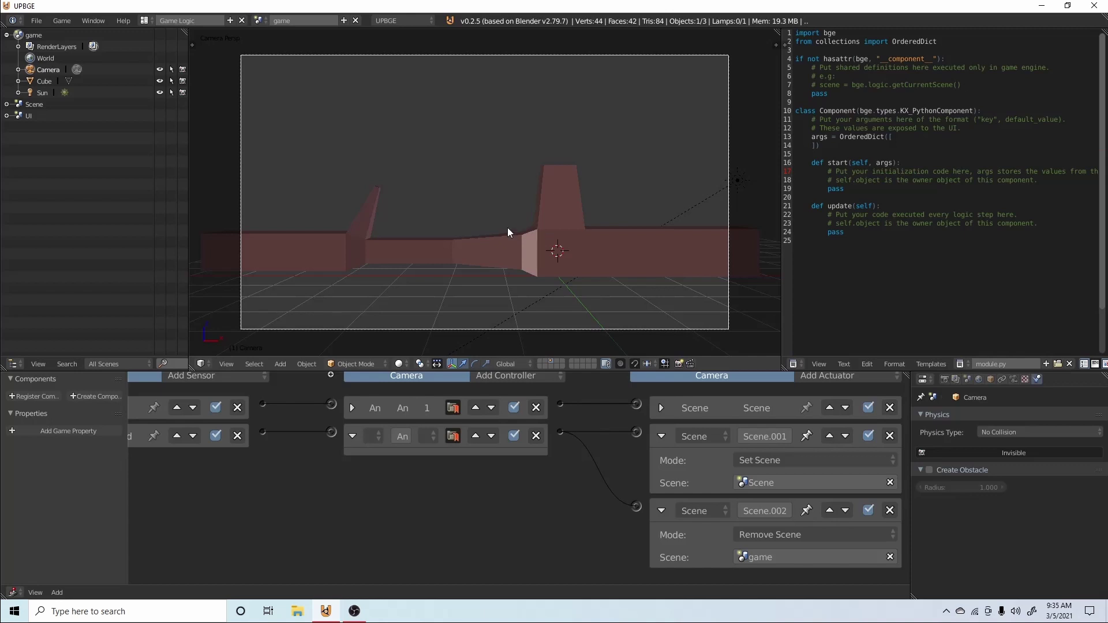
key(p)
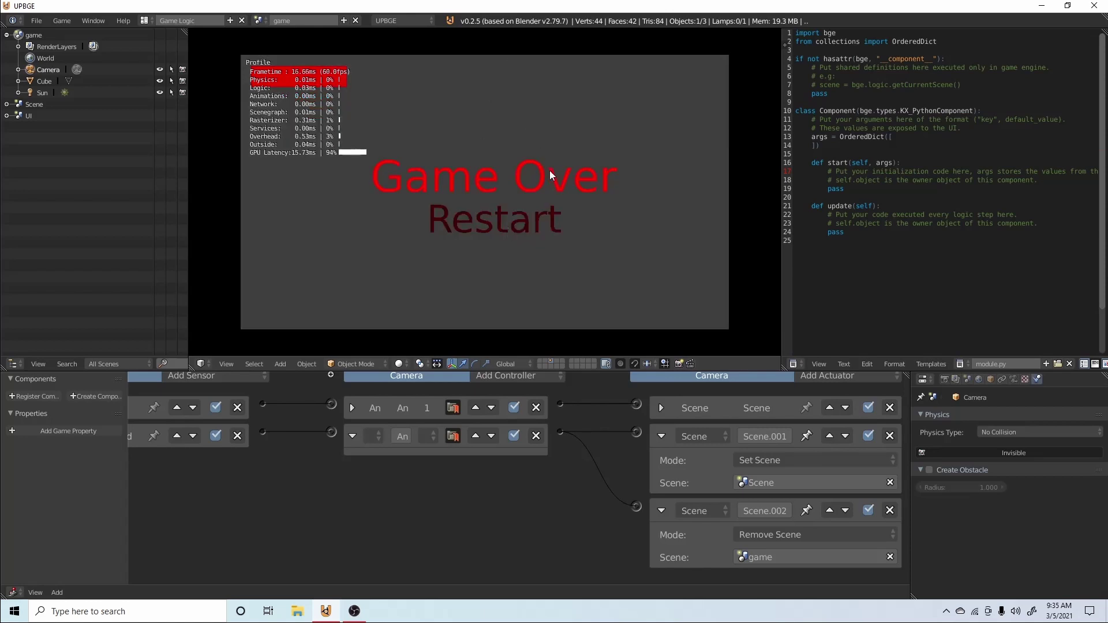
click(478, 226)
click(476, 216)
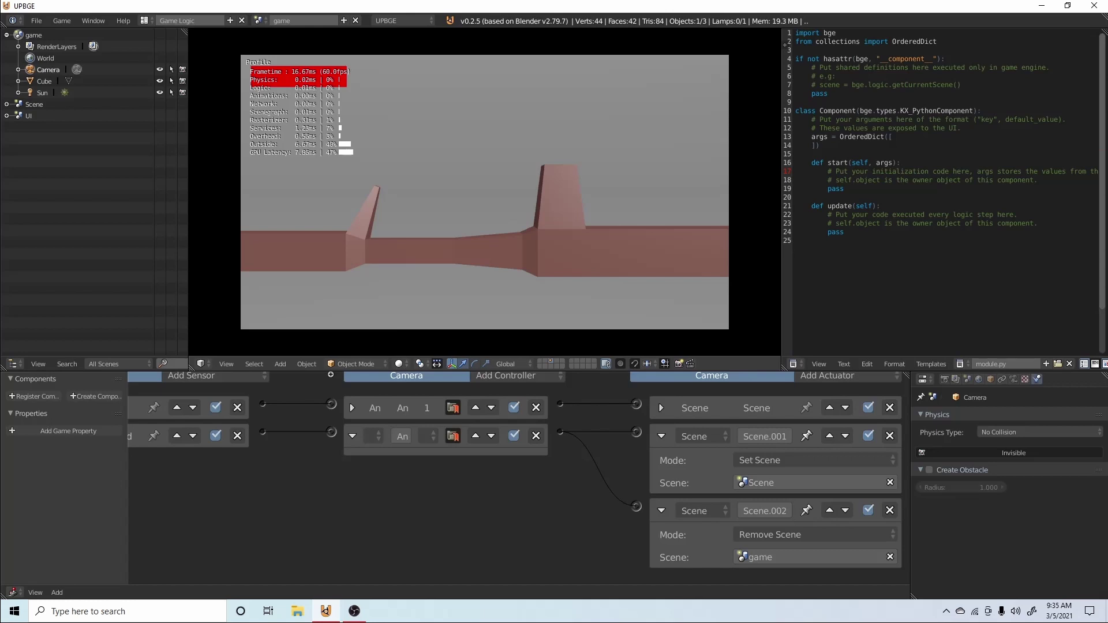
key(Escape)
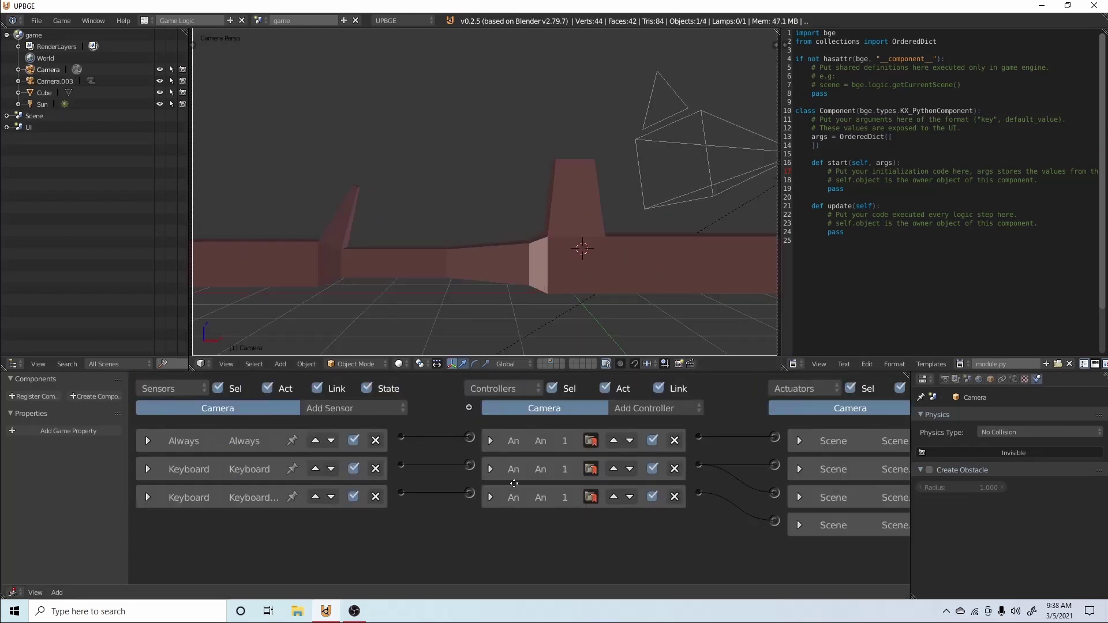